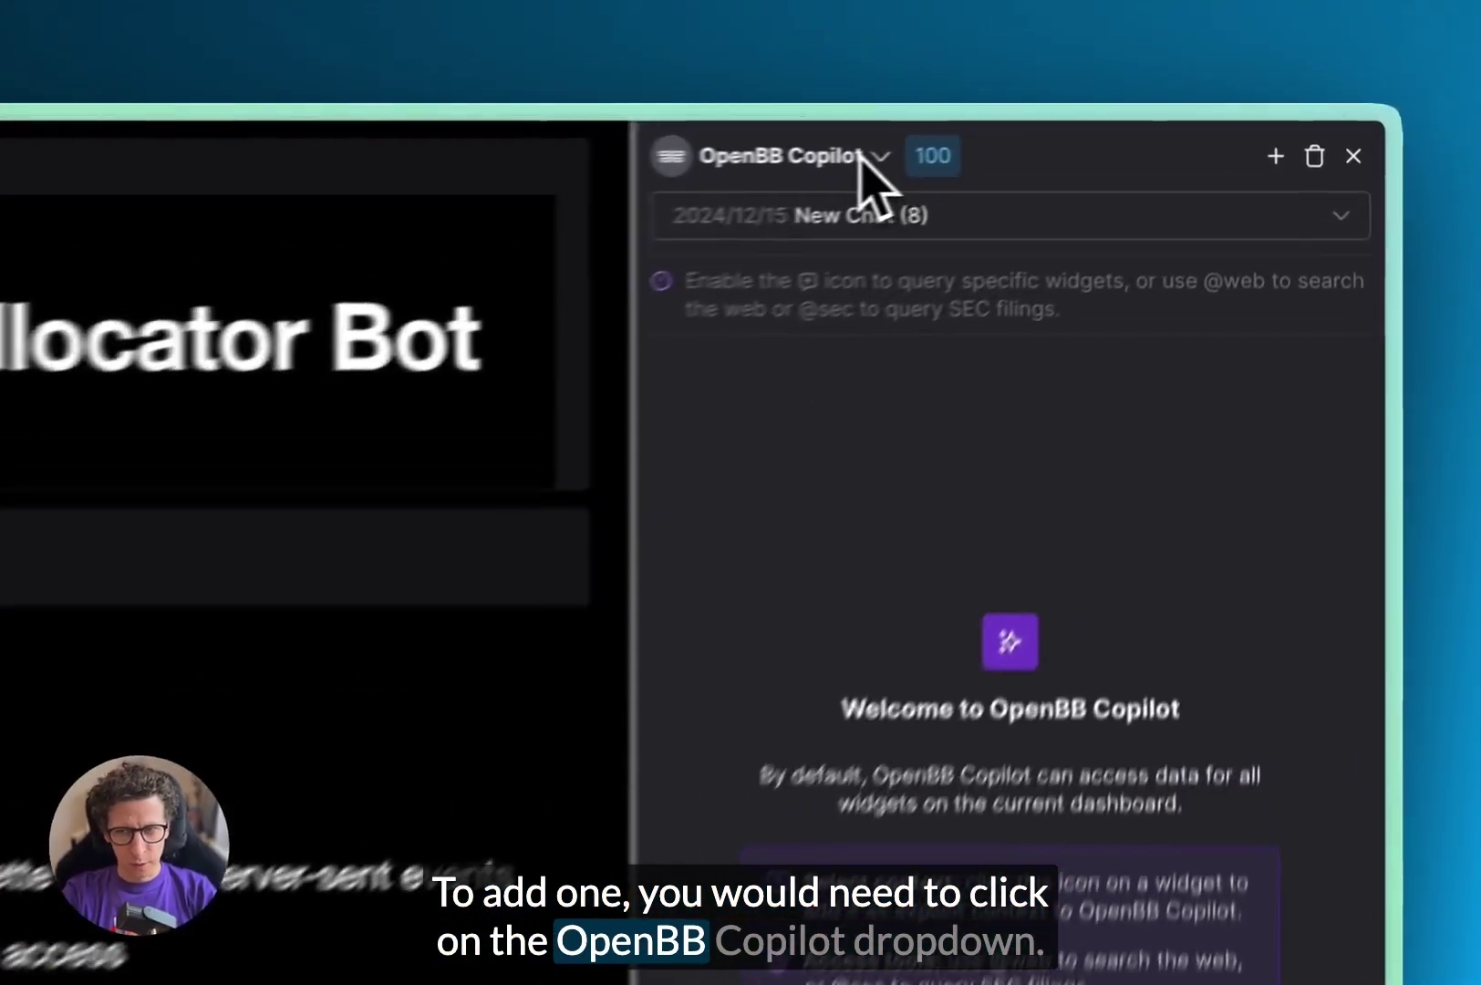
left_click(1073, 134)
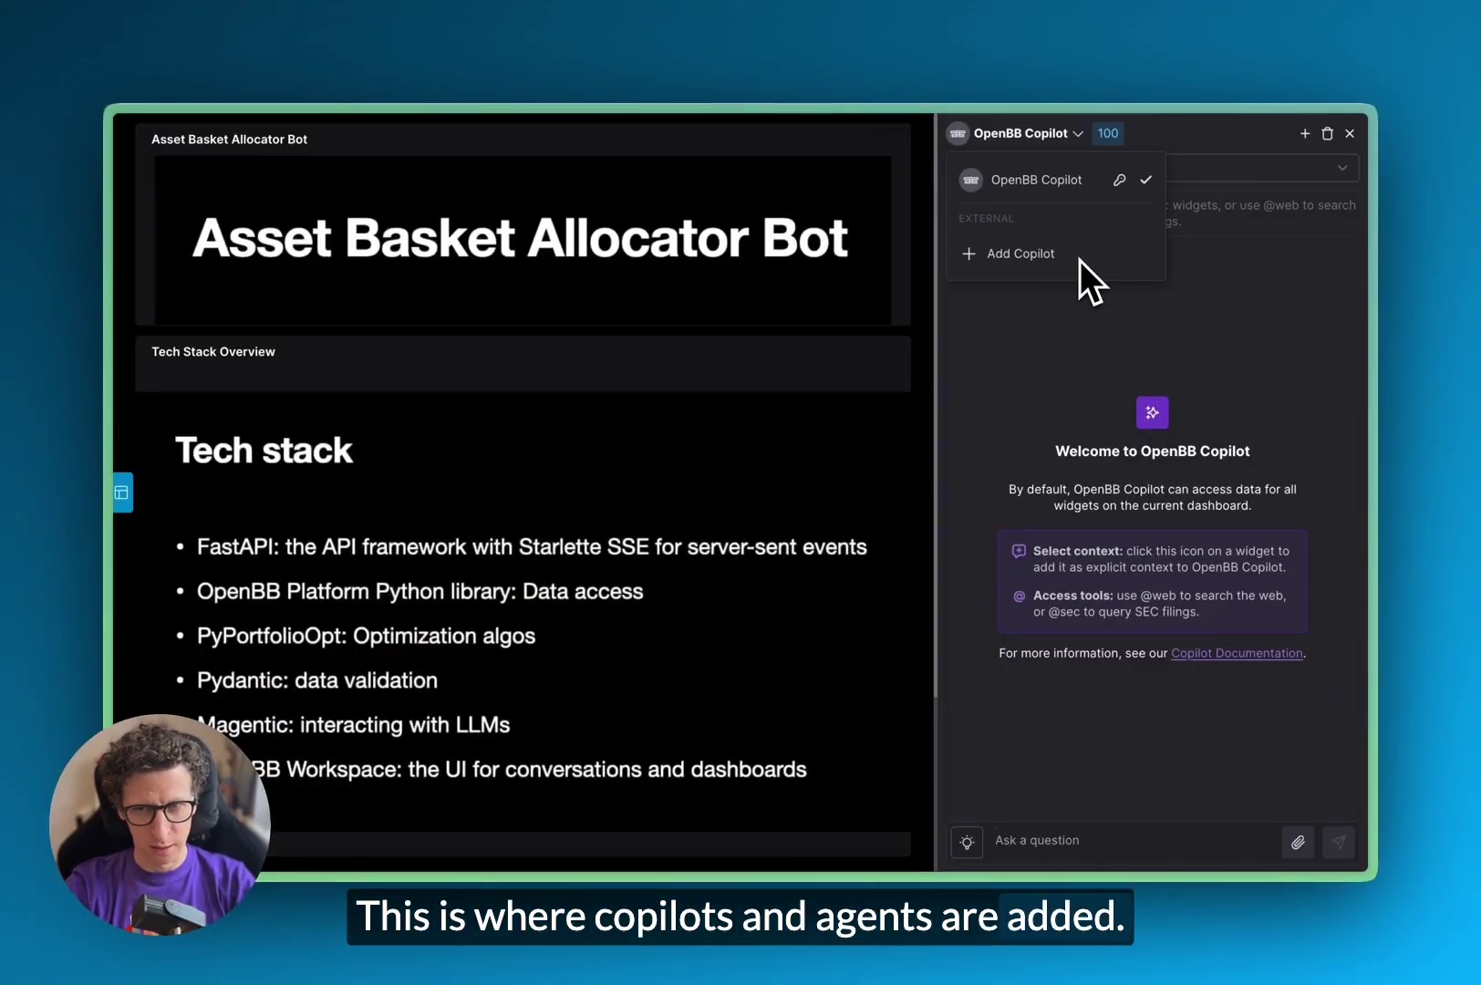
left_click(926, 443)
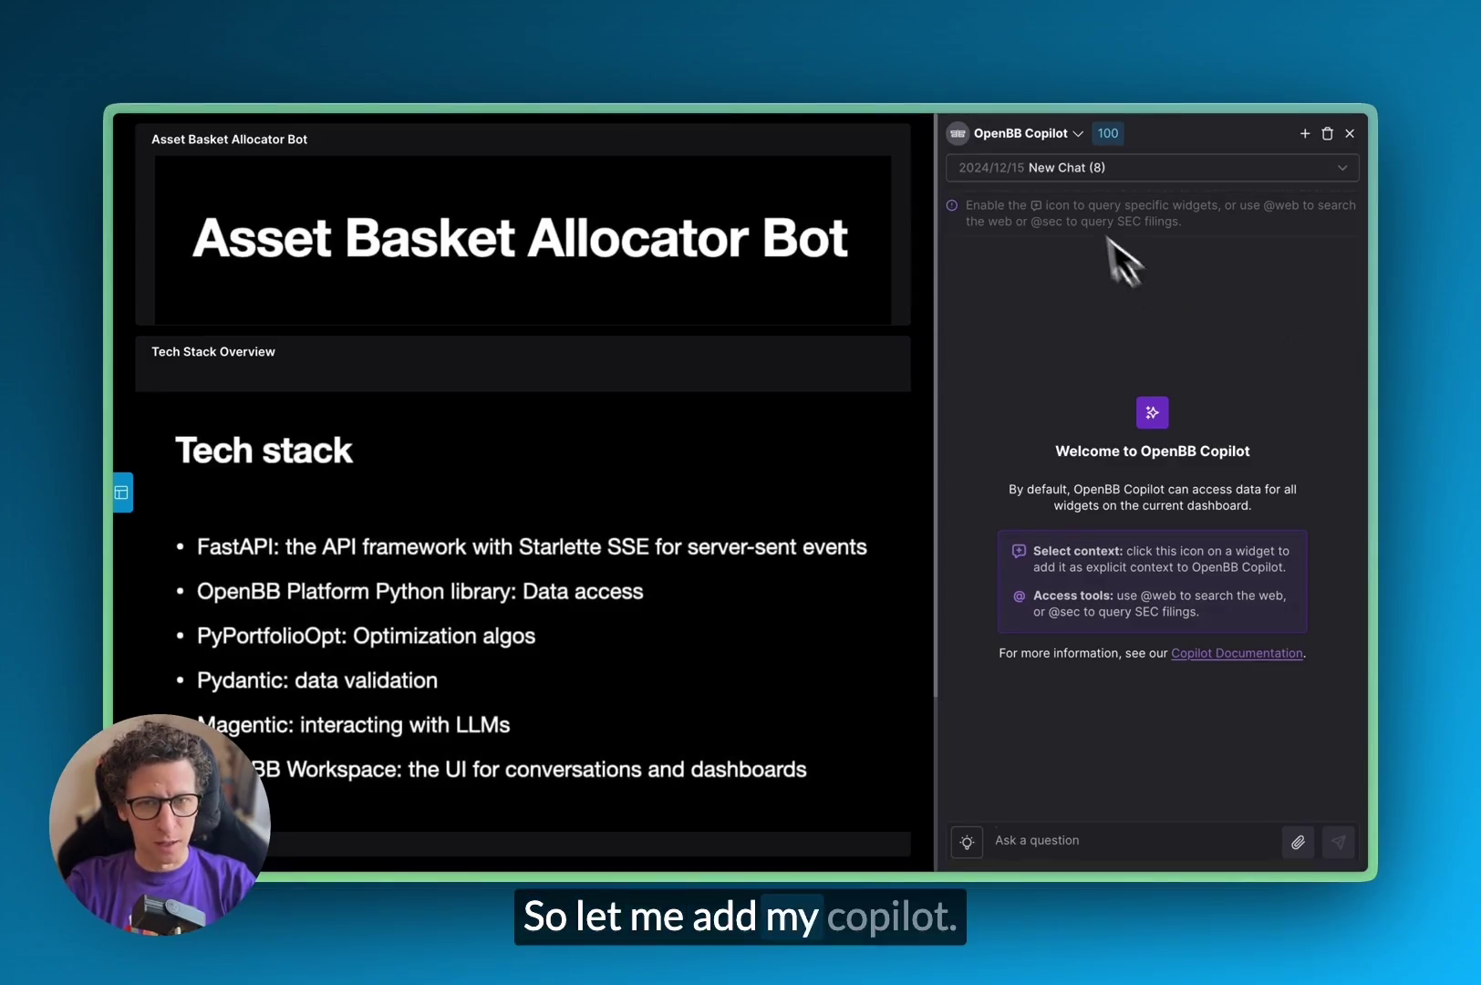
left_click(1048, 135)
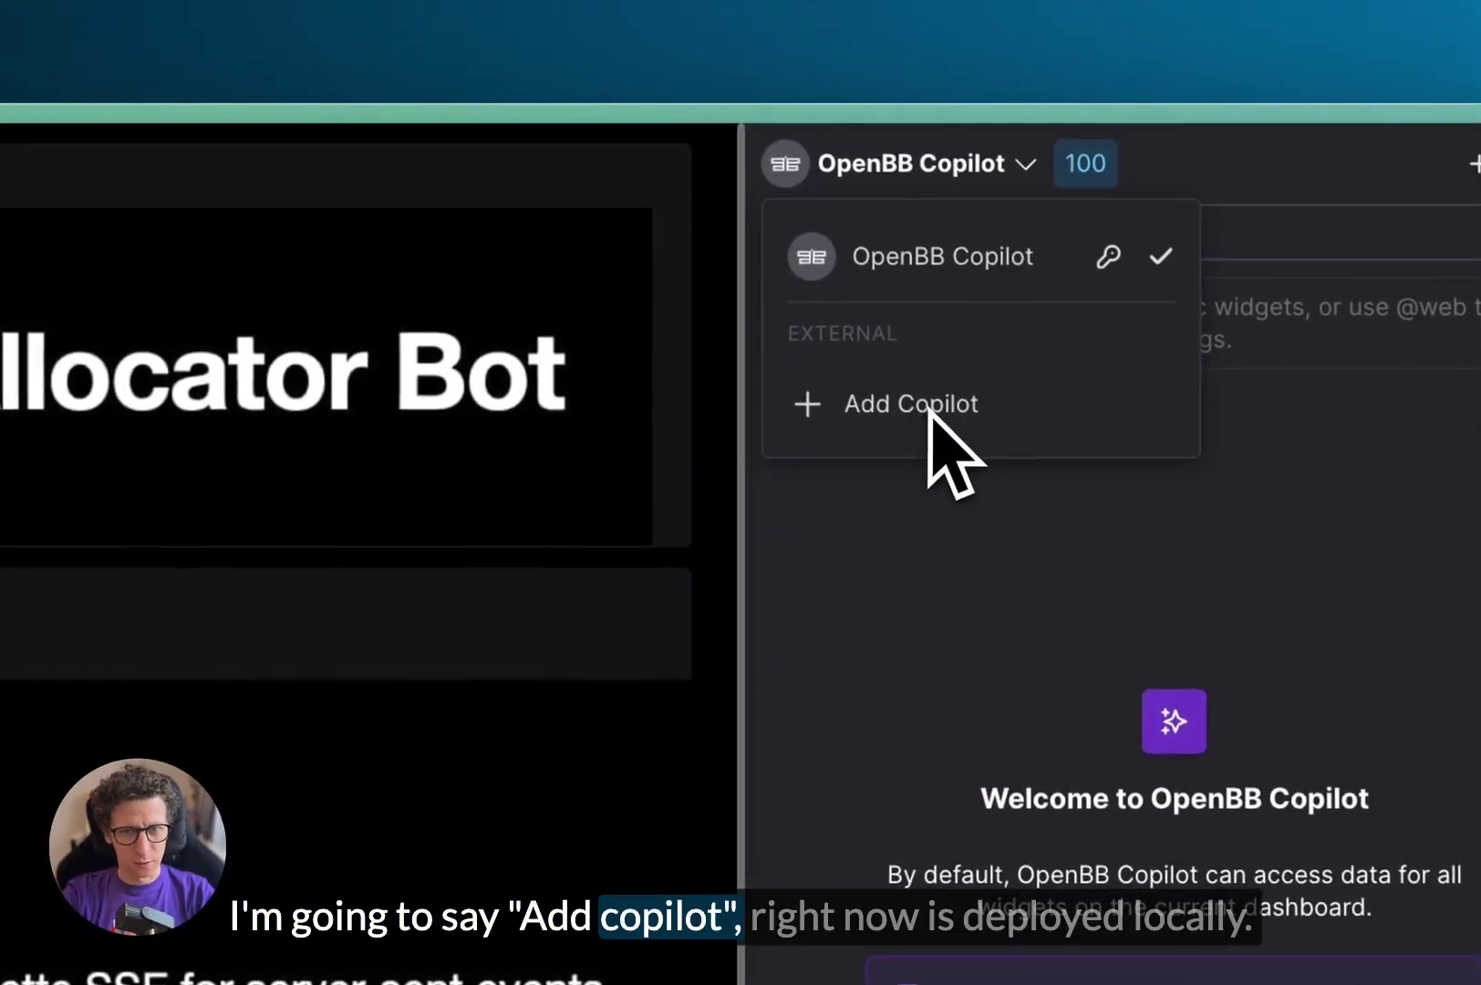
left_click(930, 406)
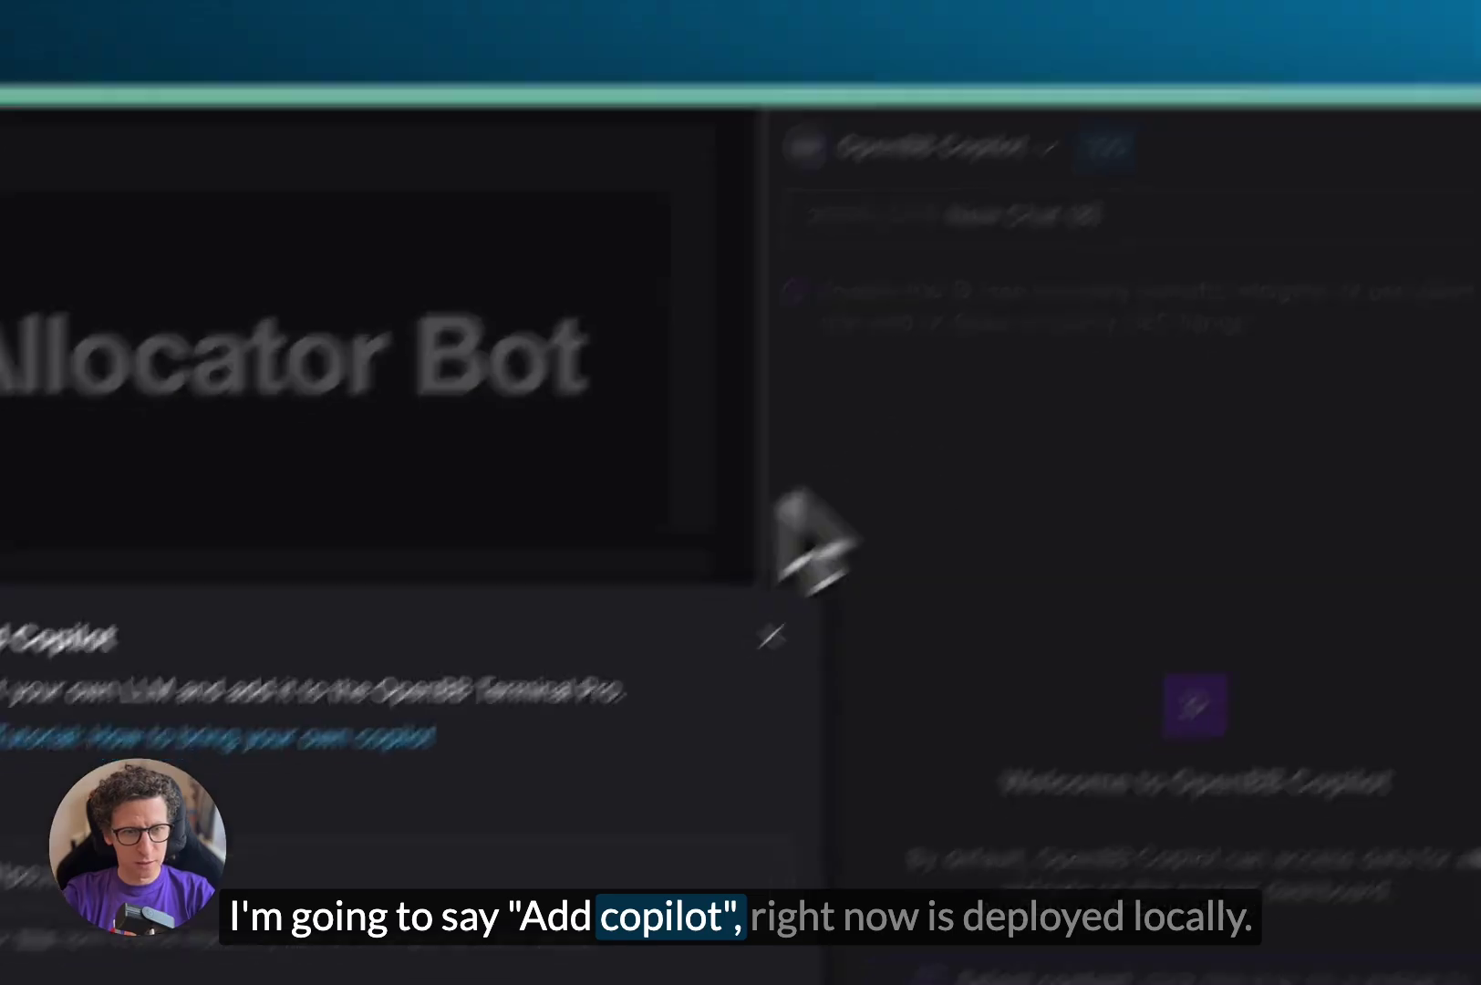
left_click(760, 479)
left_click(812, 670)
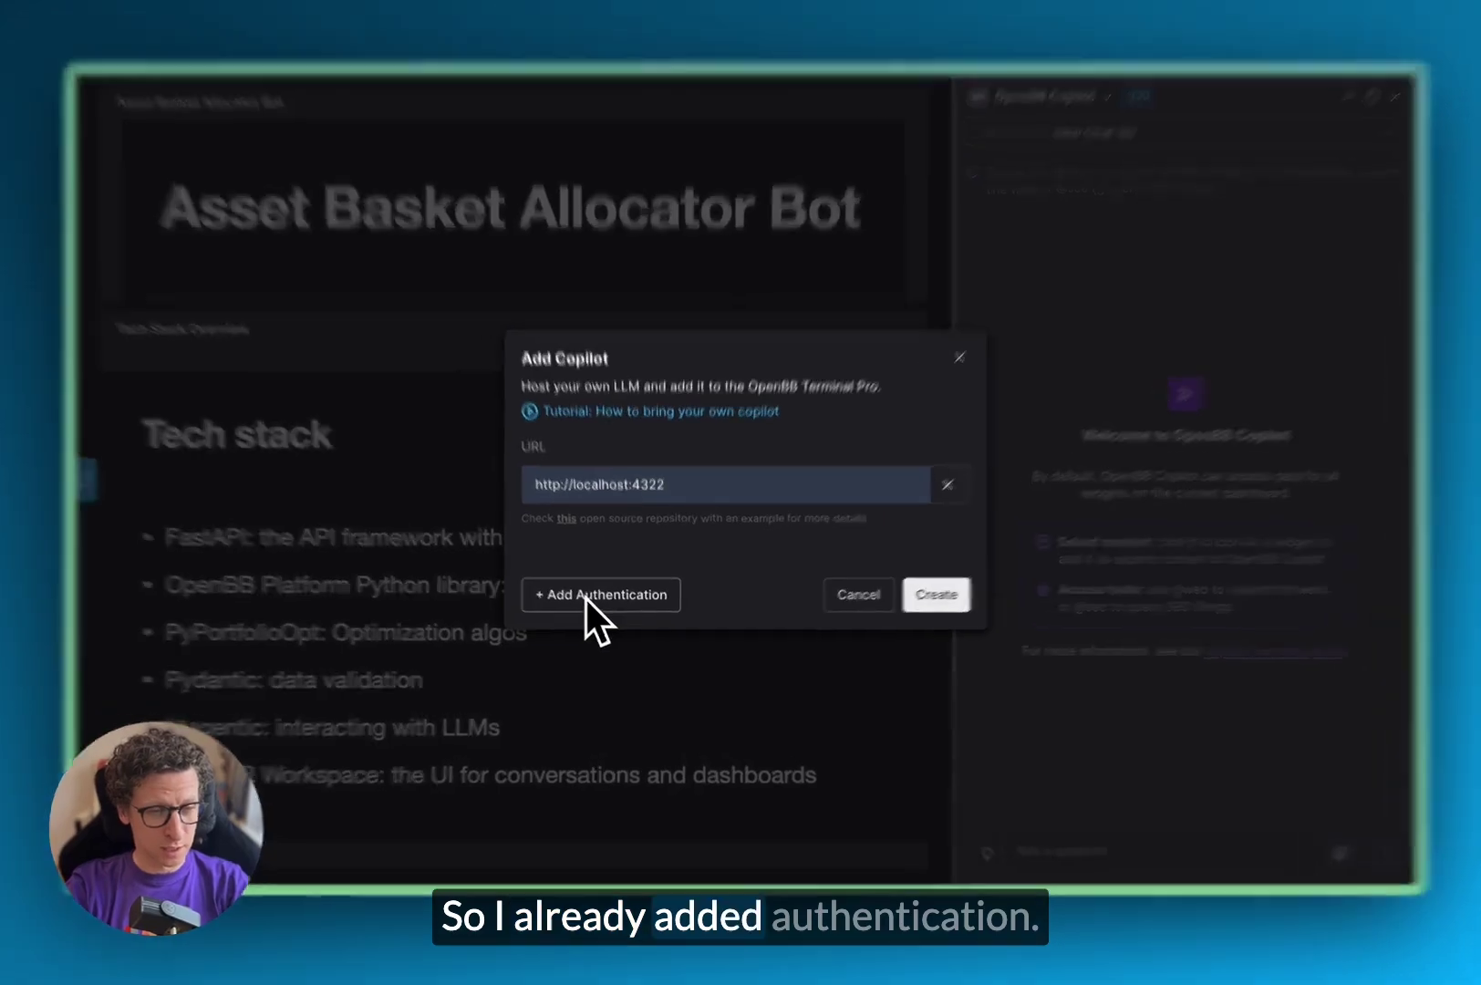
- Add an Authorization header that carries the bearer API key
left_click(590, 604)
left_click(583, 549)
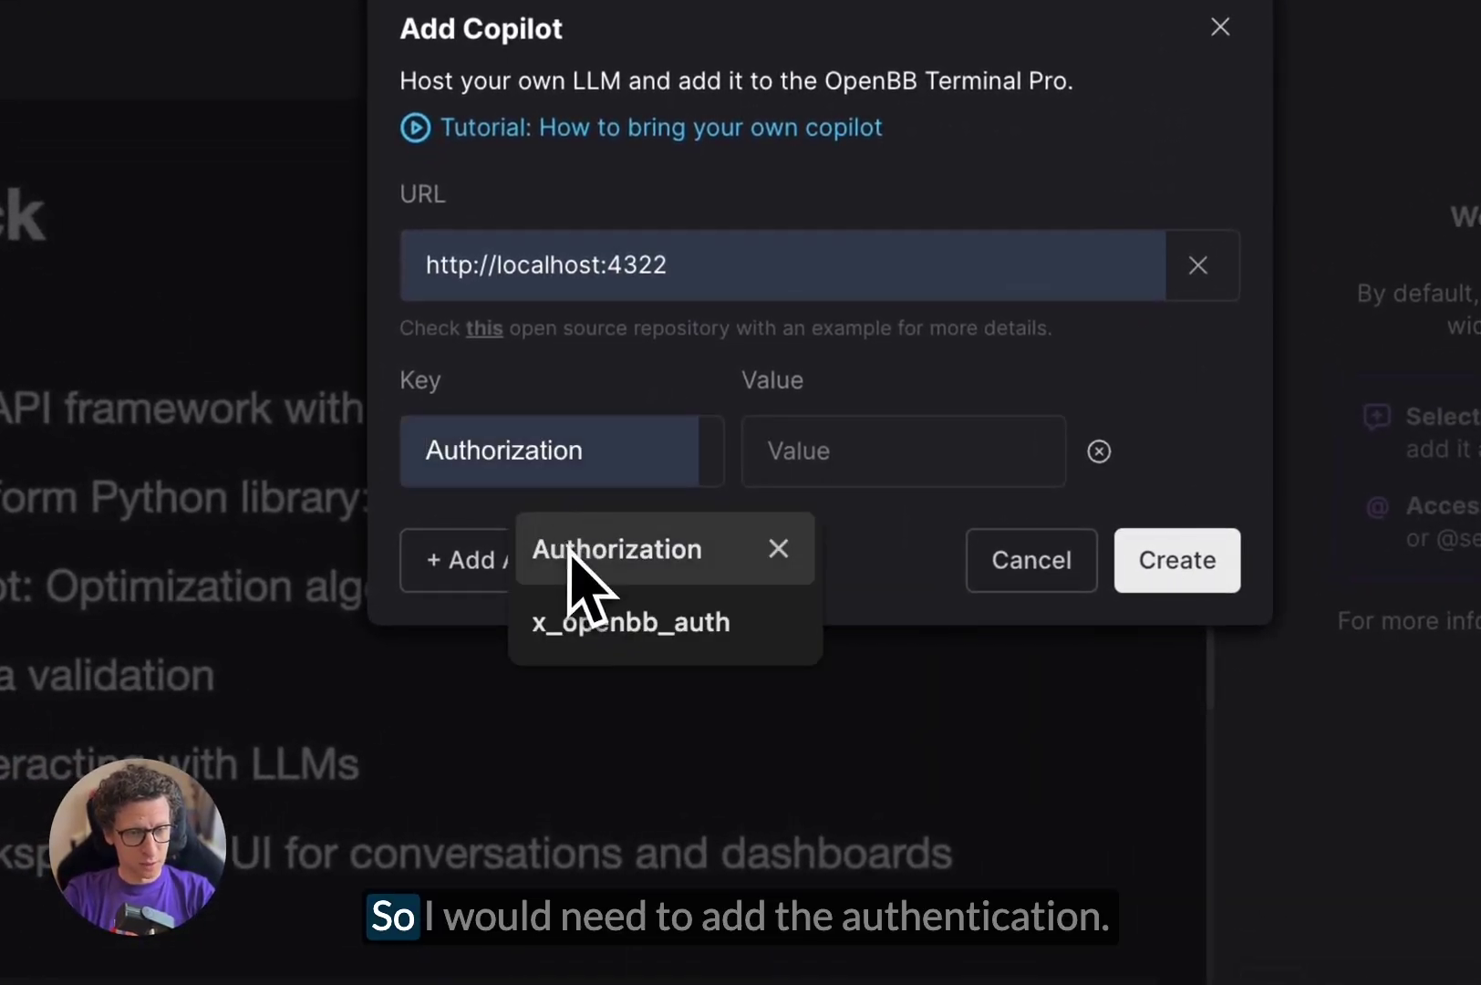
left_click(812, 456)
left_click(959, 619)
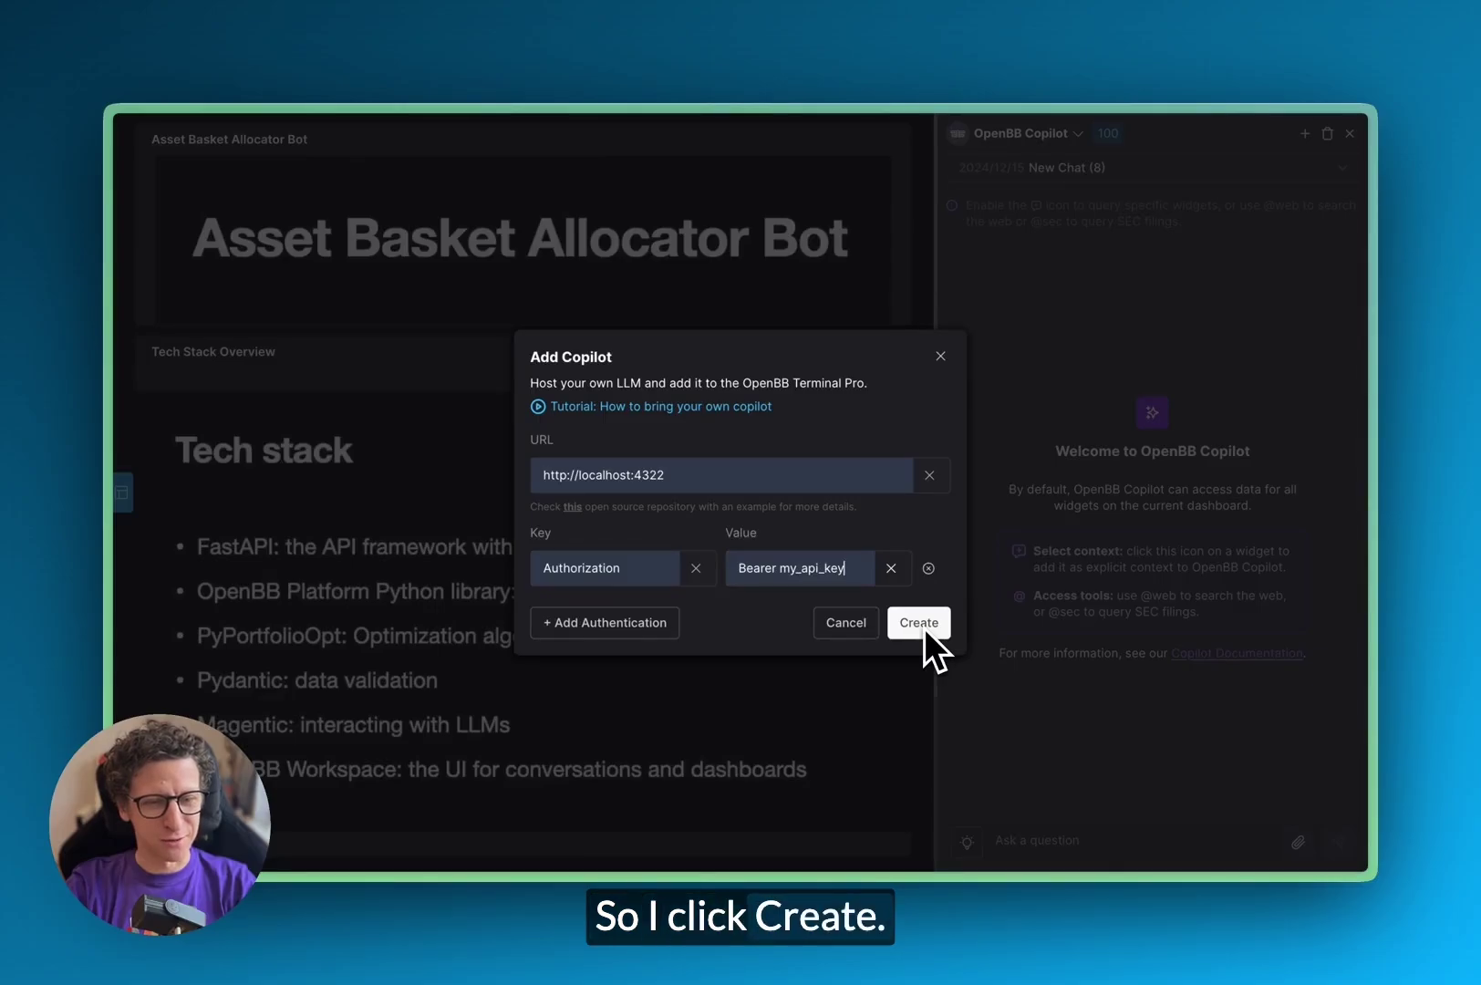
- Create the Allocator Bot copilot, then send it 'hello?' and 'what can you do?'
left_click(923, 628)
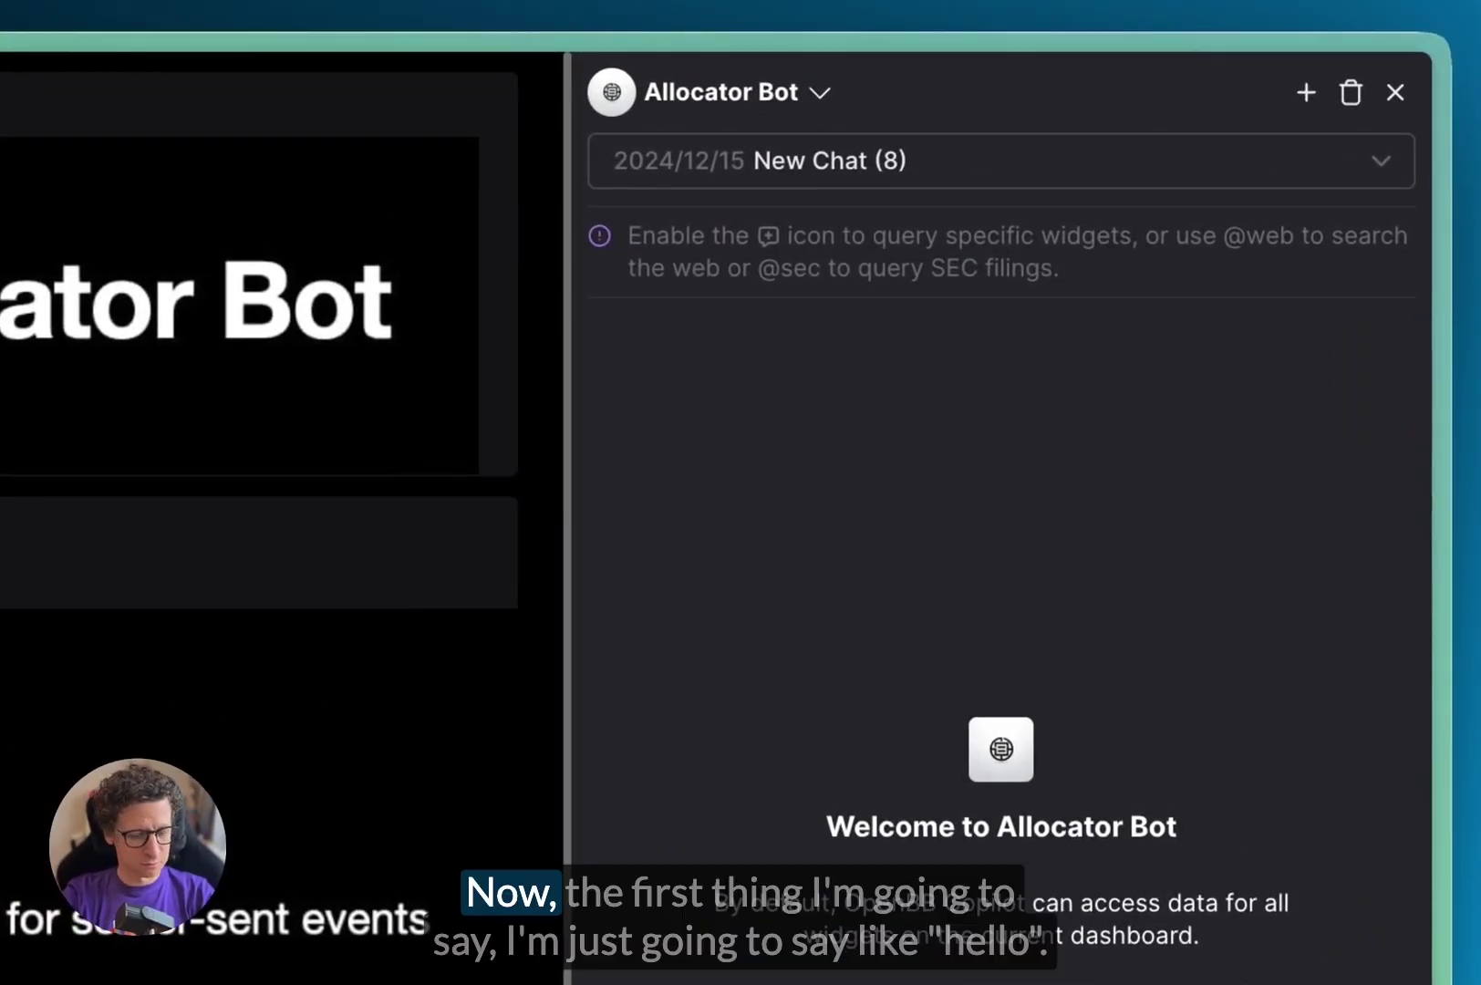
type("hello?")
key("Return")
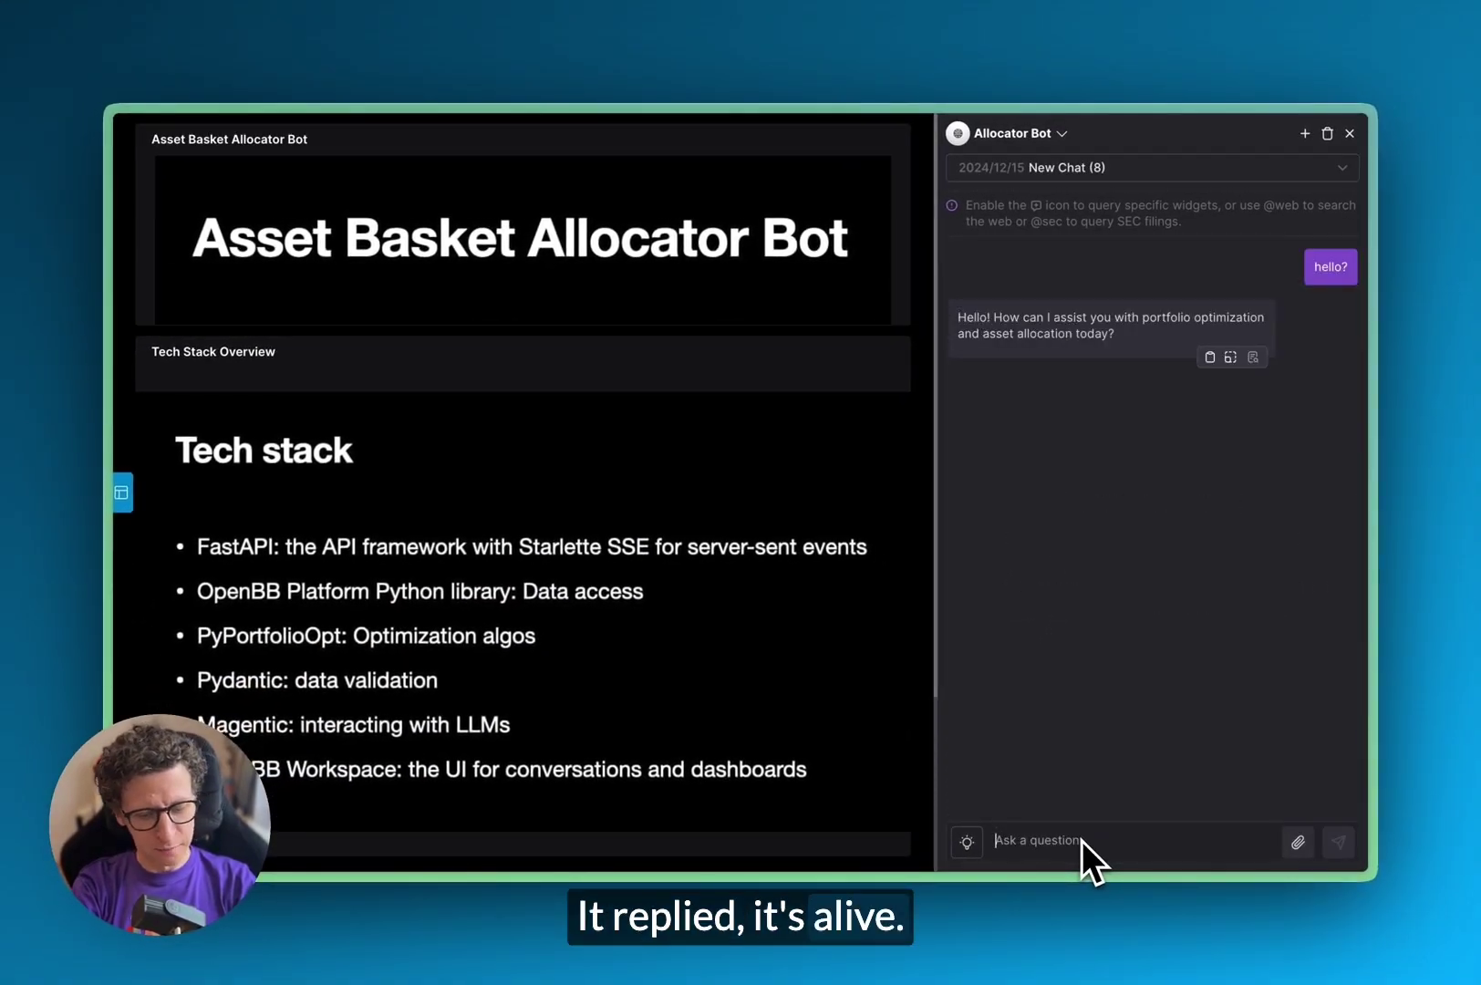
type("what can you do?")
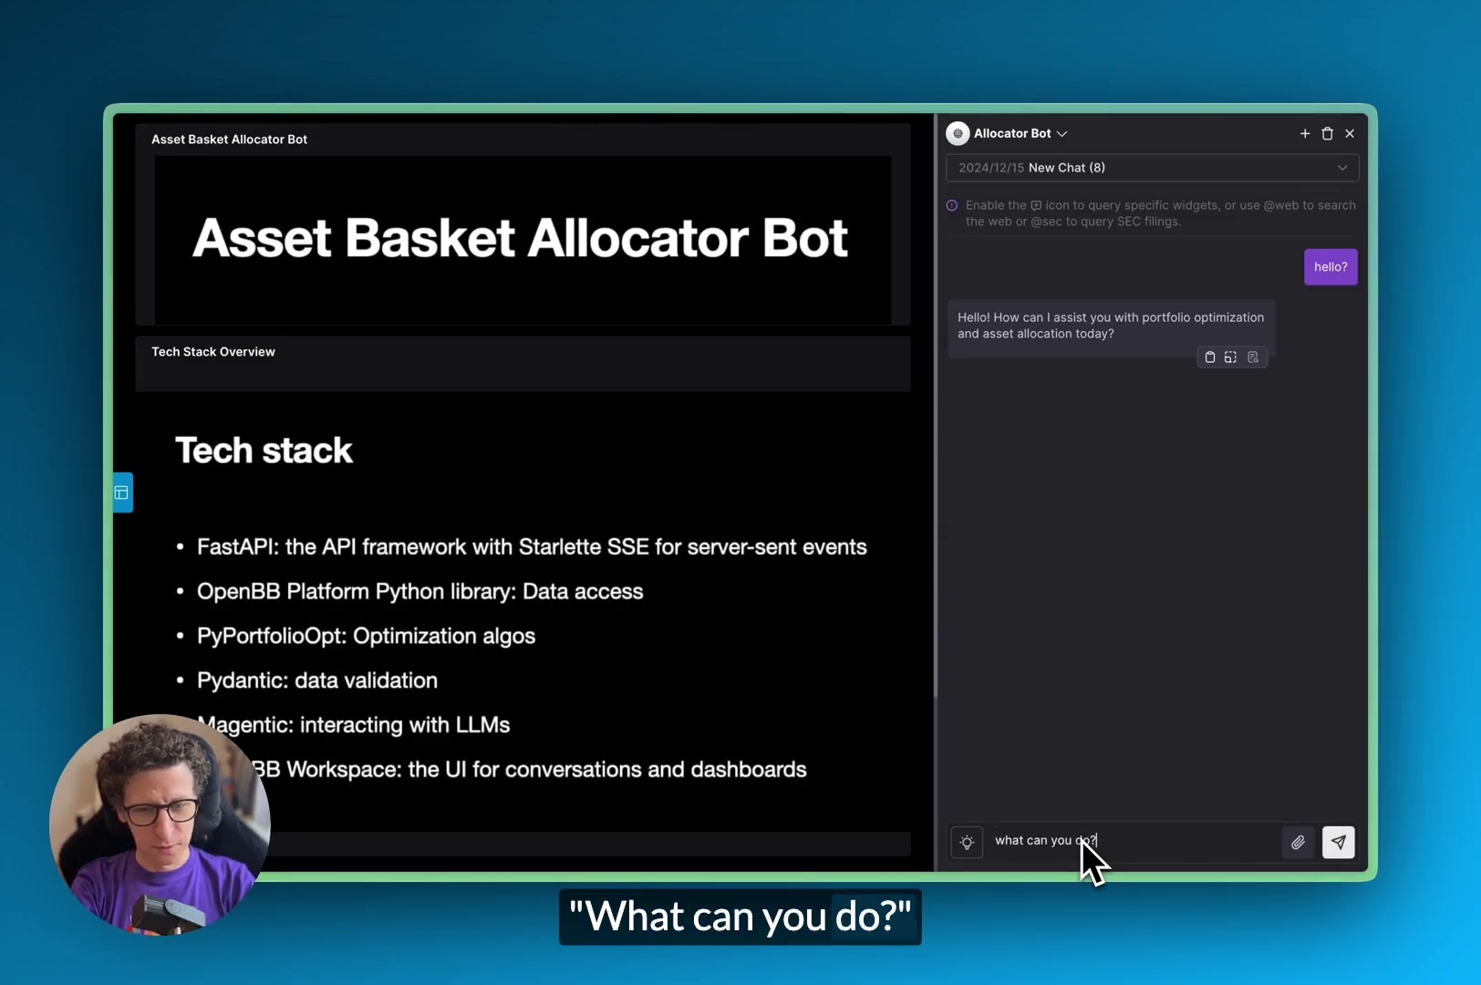
key("Return")
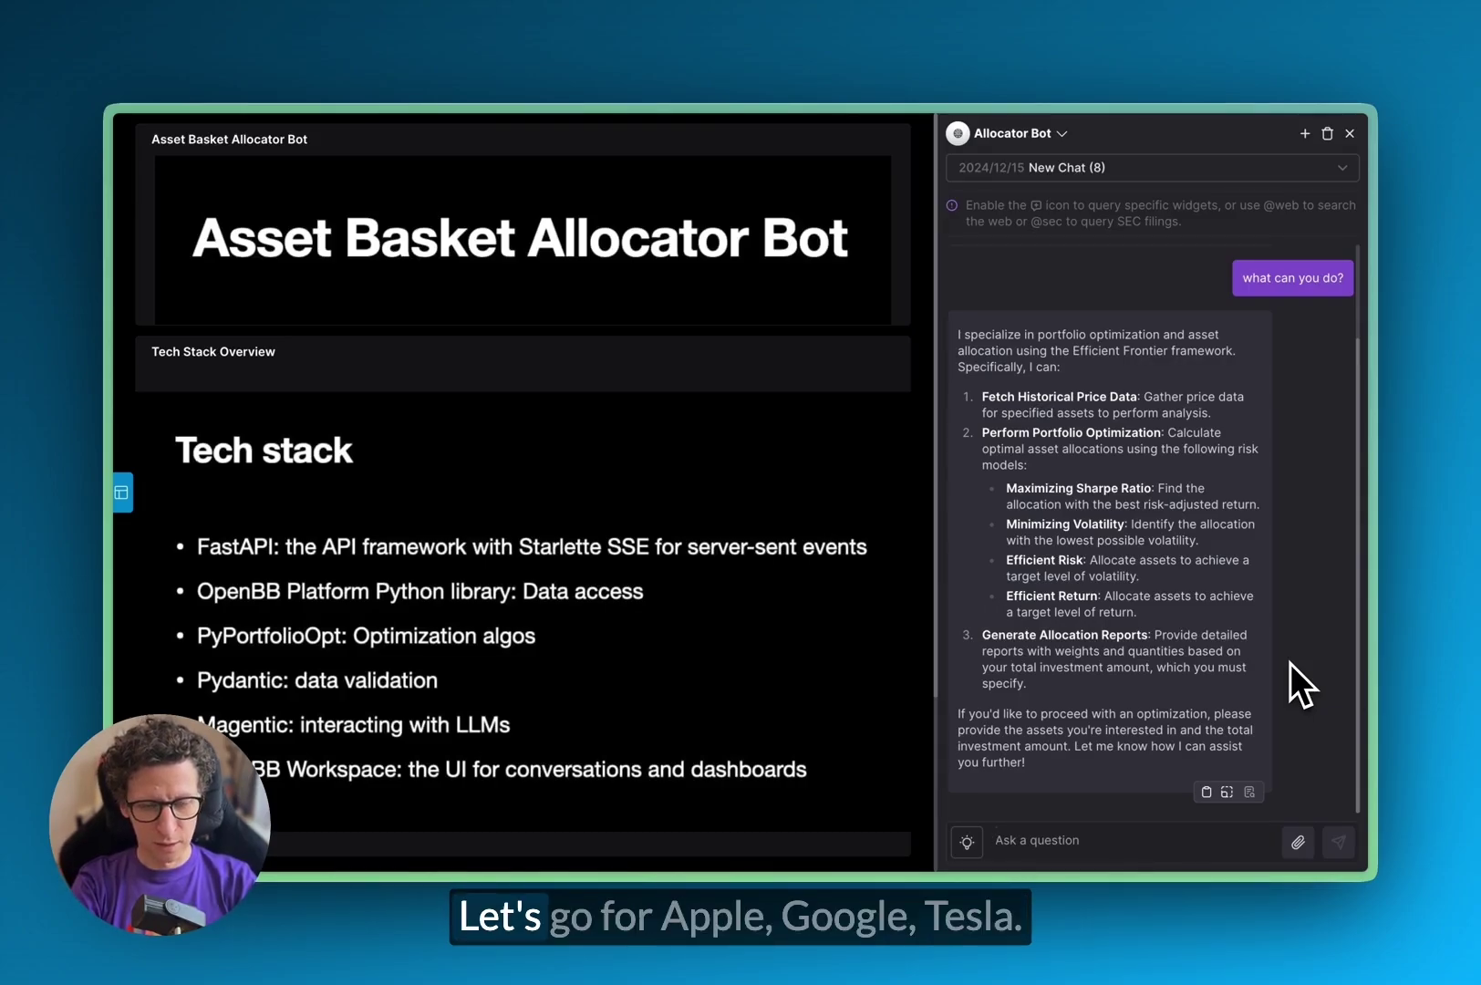
- Request an allocation for 'apple google tesla' and expand the error's Task structure details
type("apple google tesla")
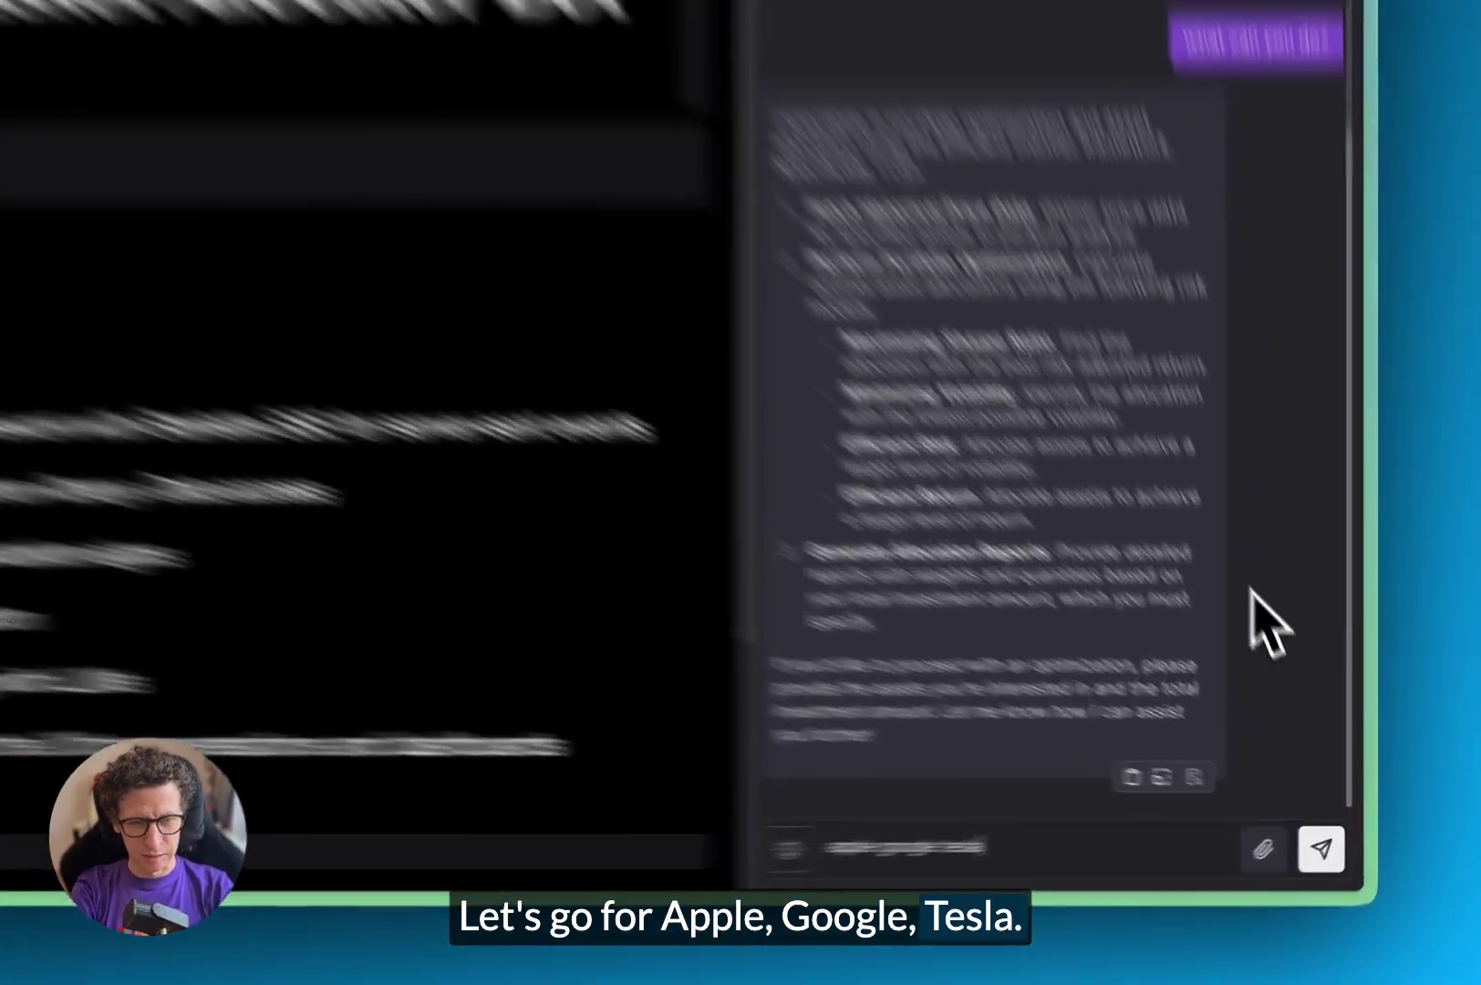
key("Return")
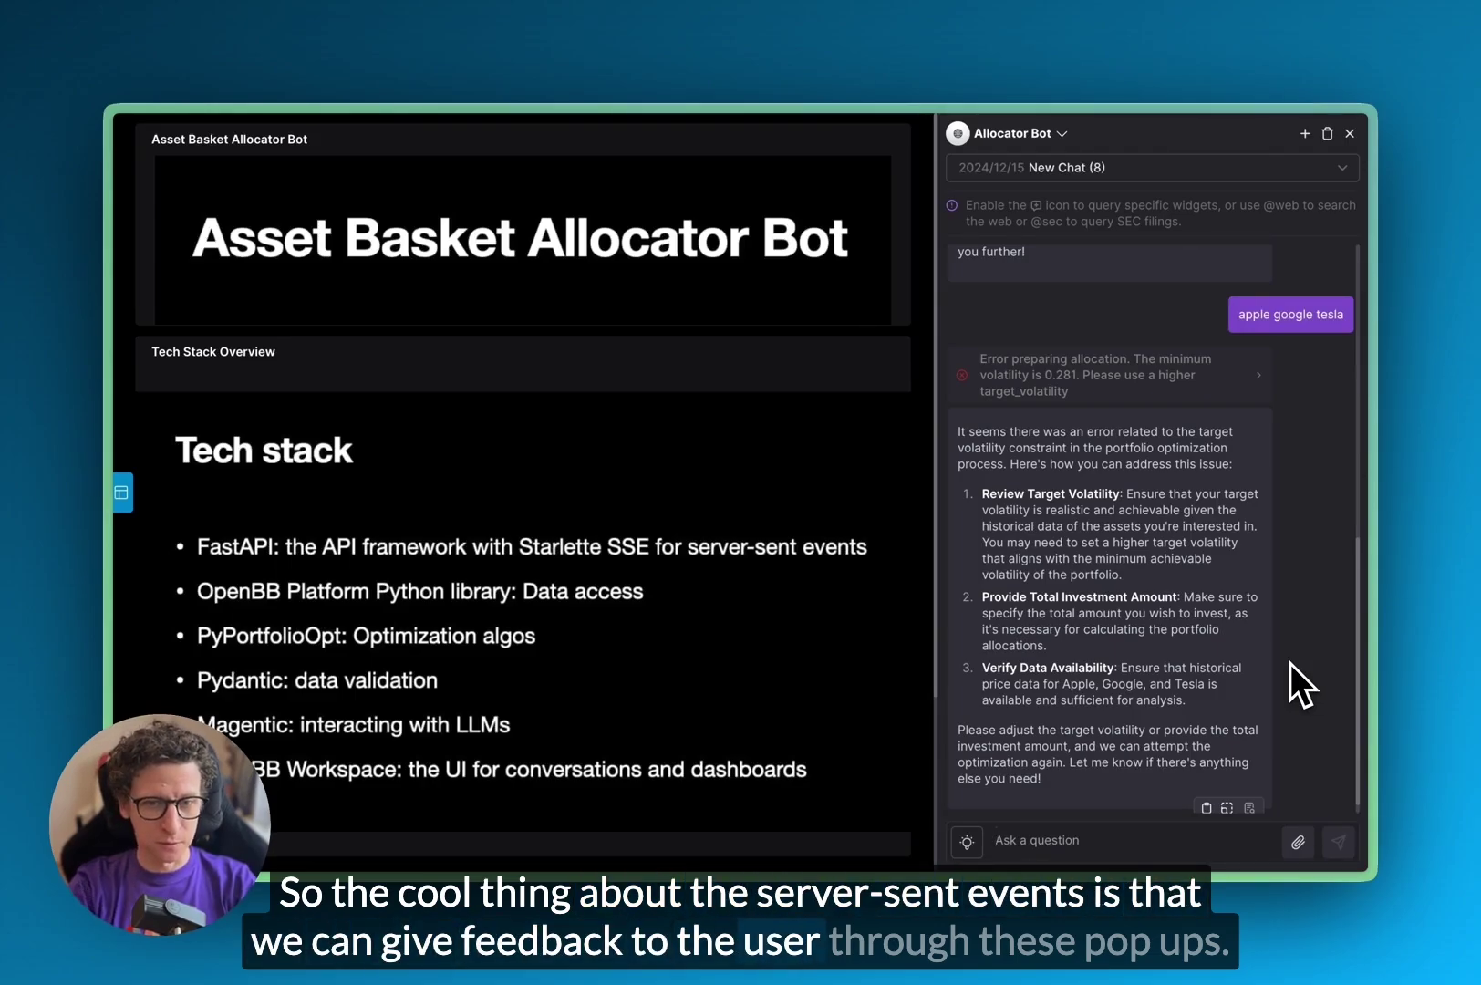
left_click(1268, 379)
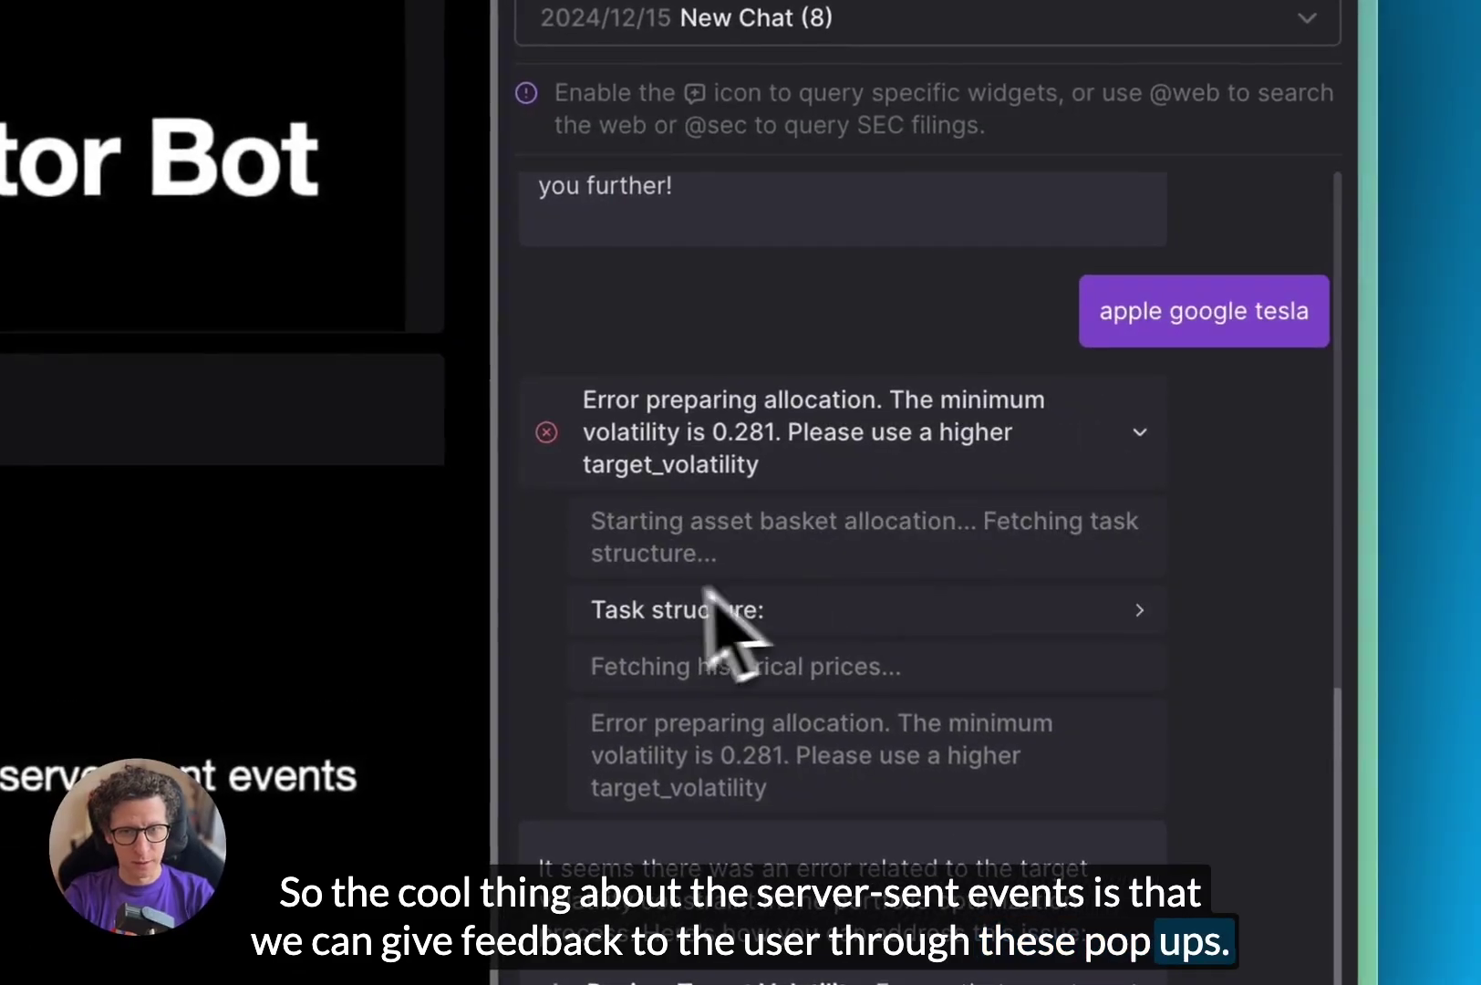
scroll(1218, 657, "down", 4)
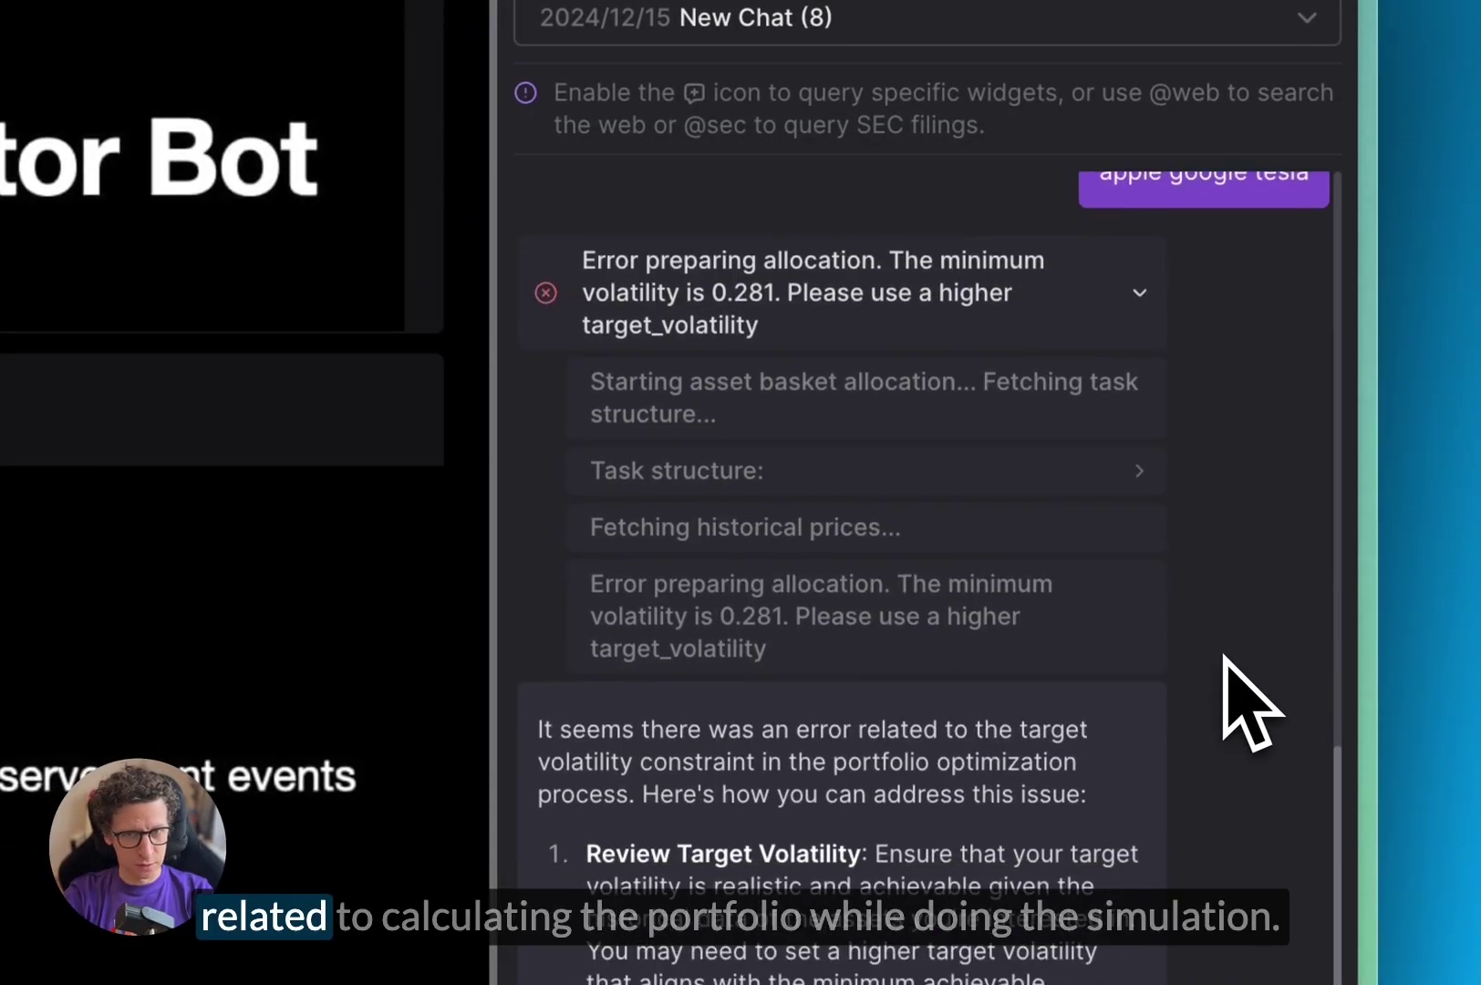
scroll(1222, 657, "up", 2)
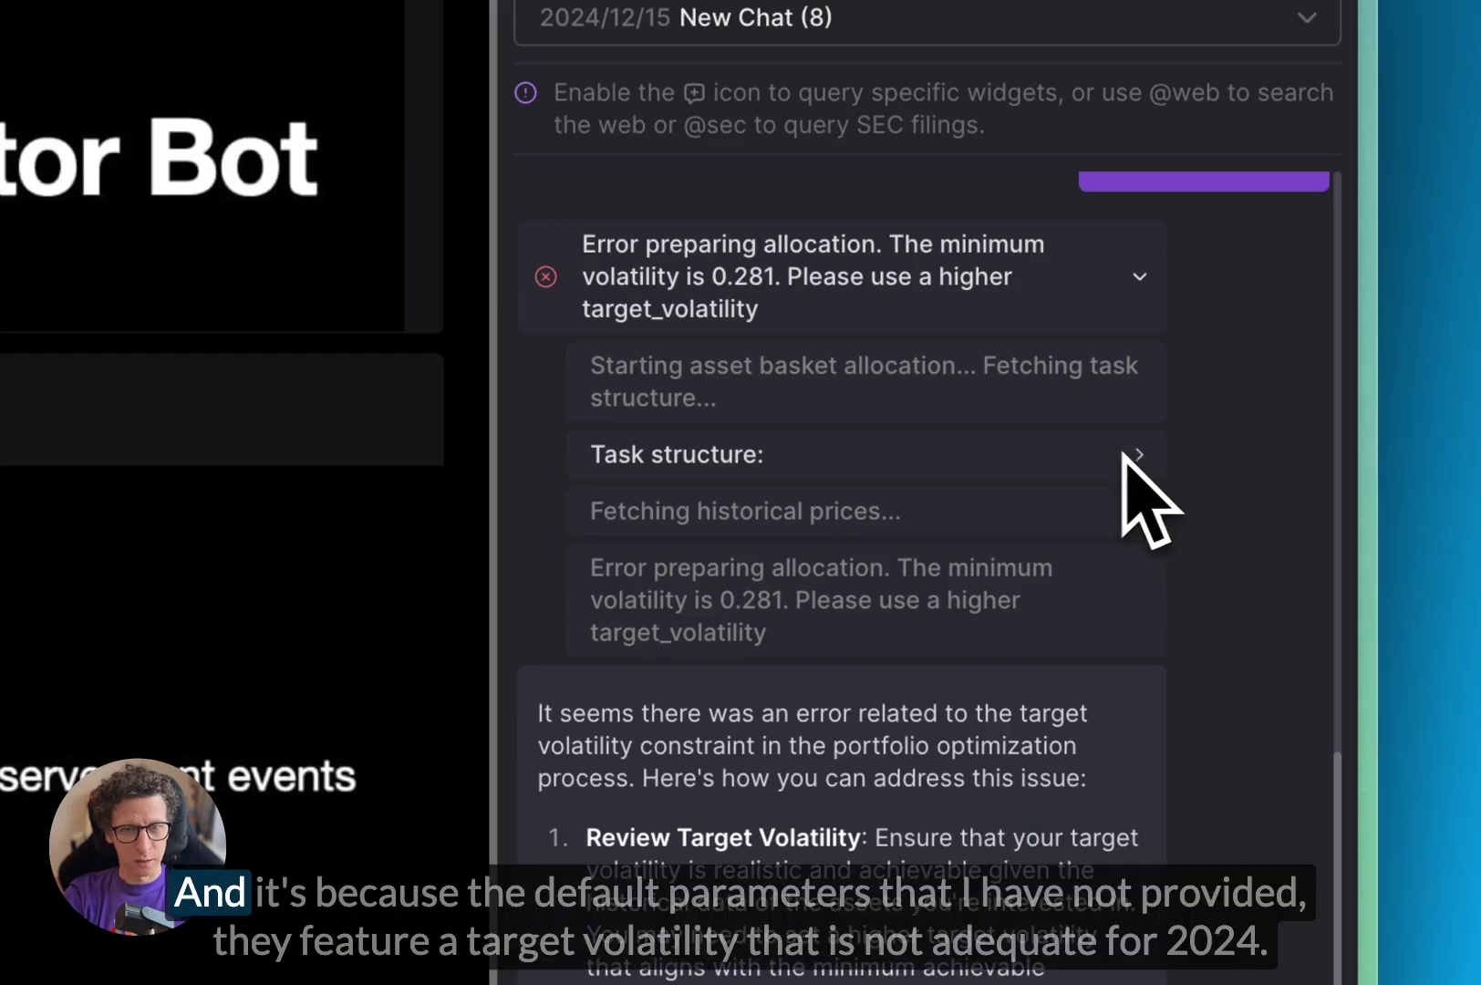
left_click(866, 454)
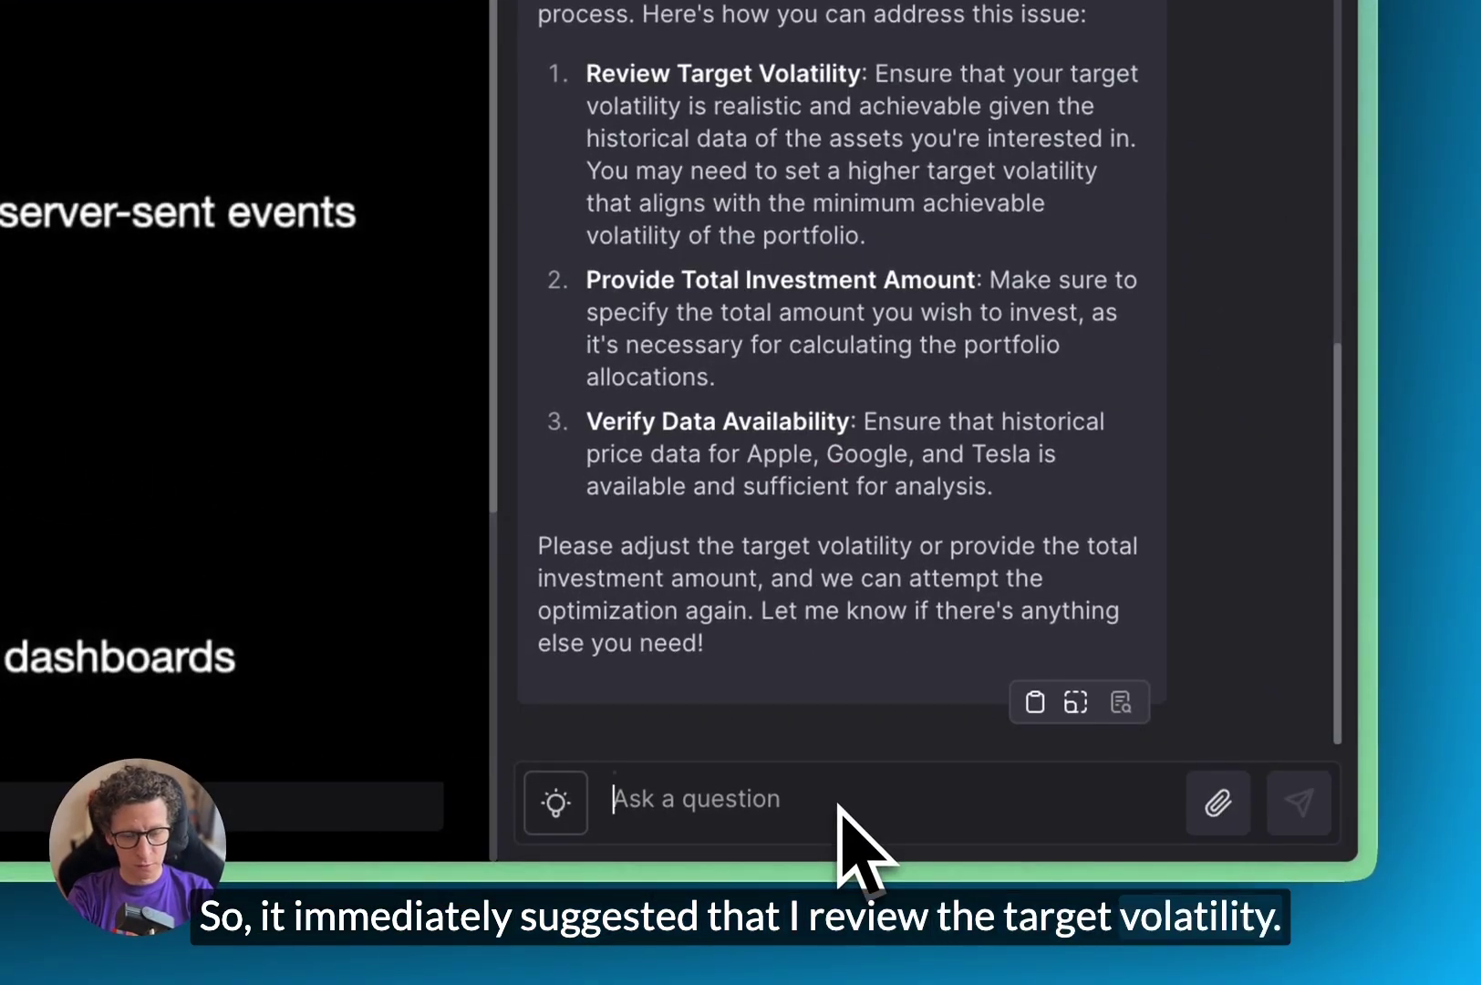
- Send 'ok.' with the suggested 'target vol 30%' to rerun the allocation
type("ok.")
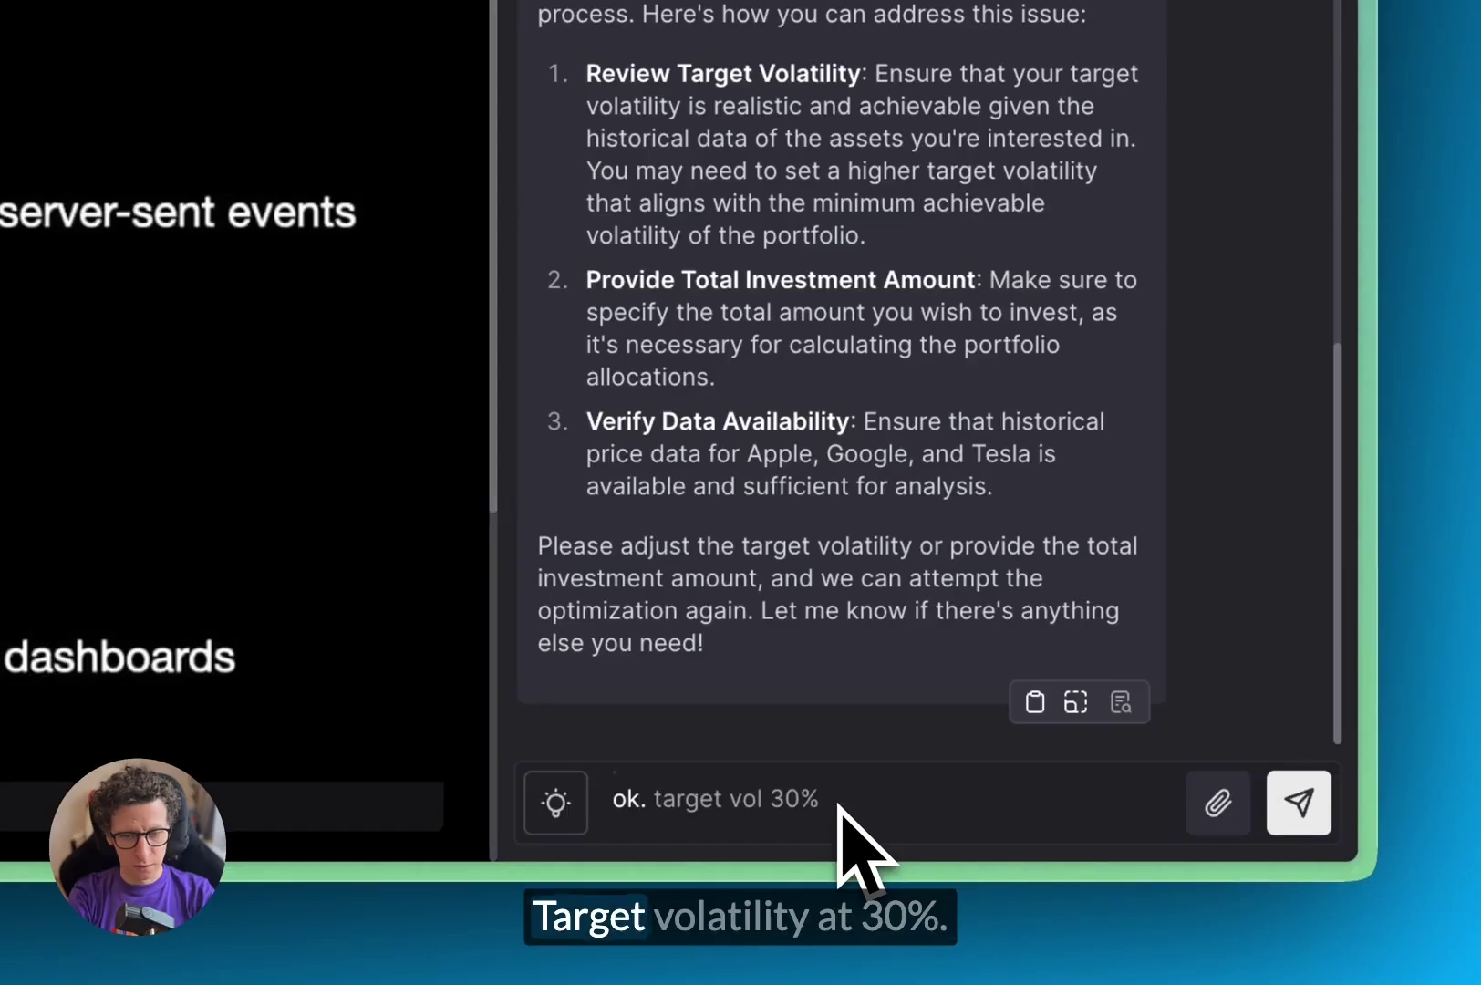
key("Tab")
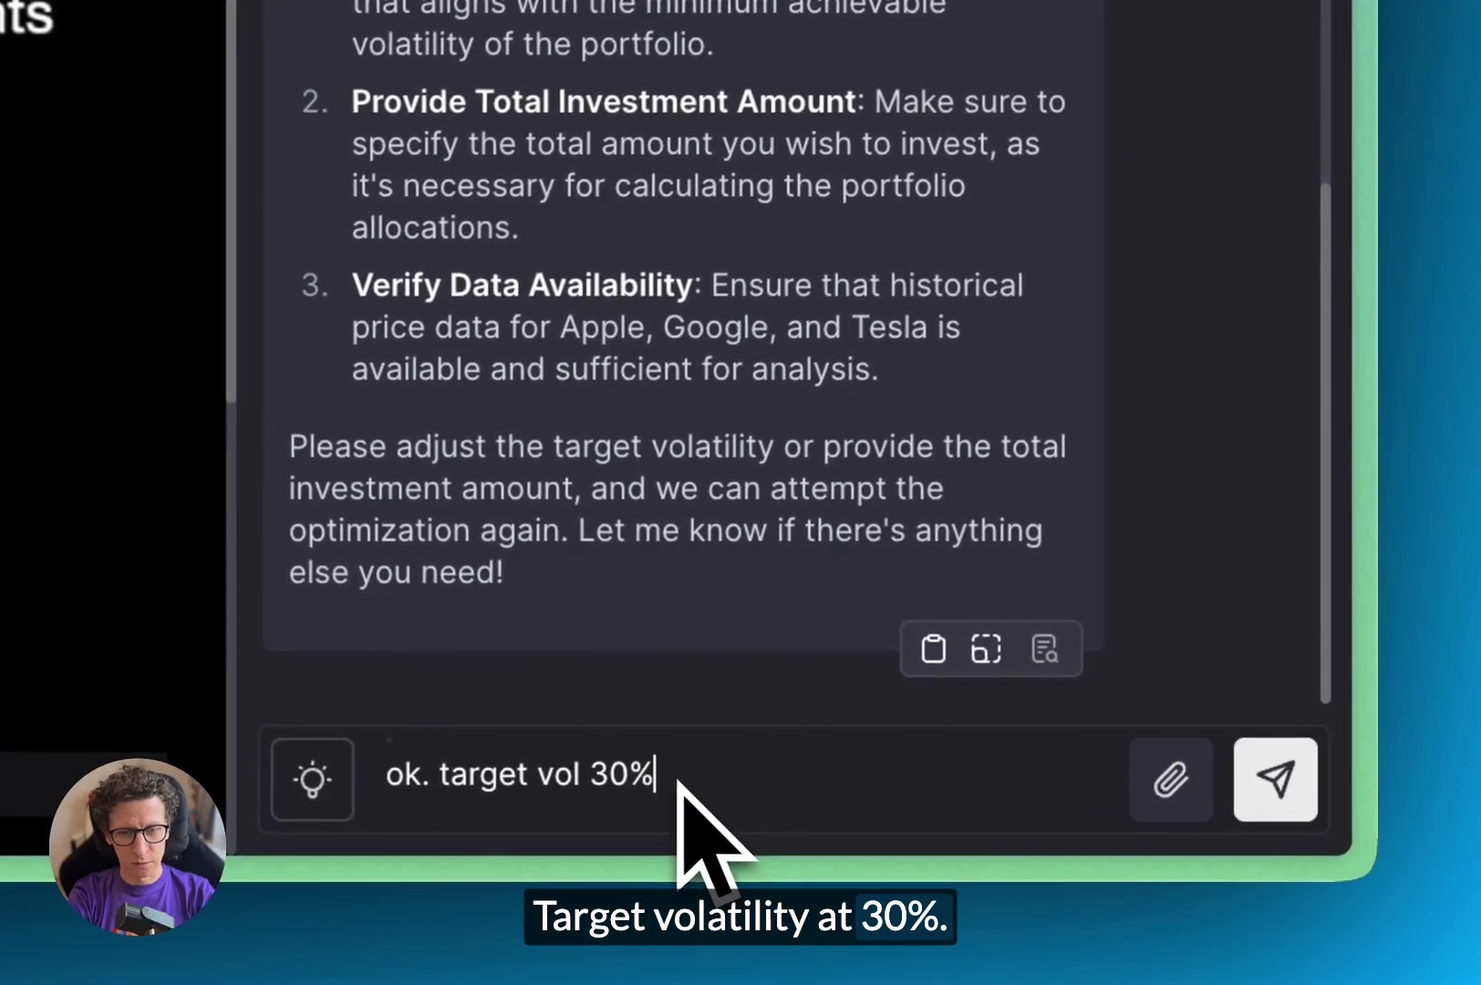
key("Return")
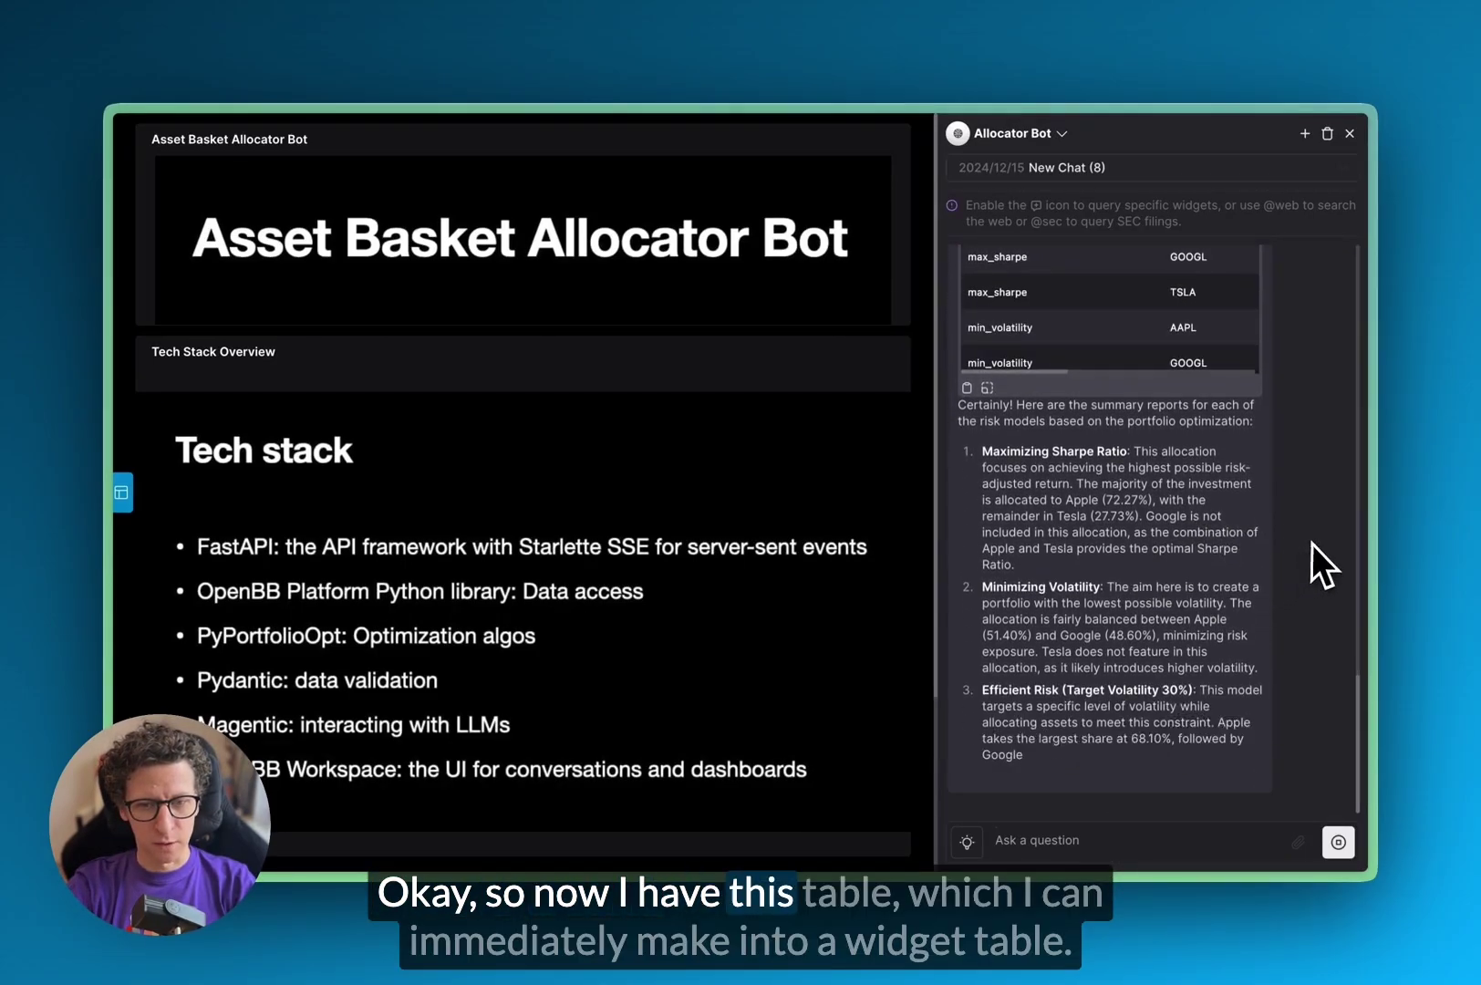
scroll(1312, 543, "up", 3)
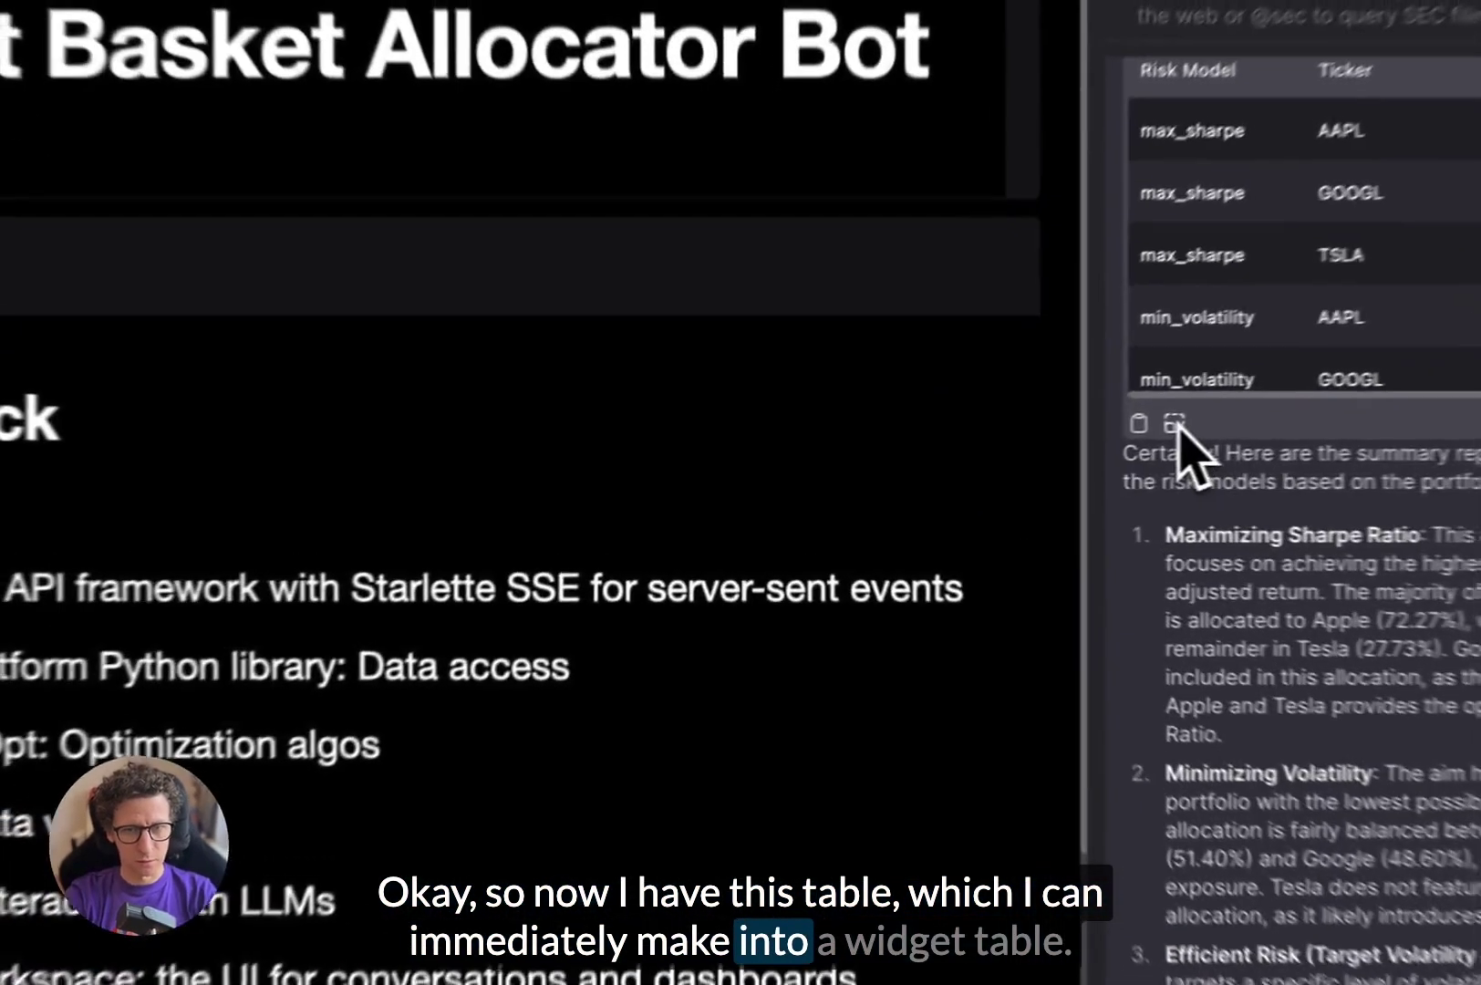
- Create a Portfolio Risk Analysis widget from the chat's risk-model table and enlarge it
left_click(987, 454)
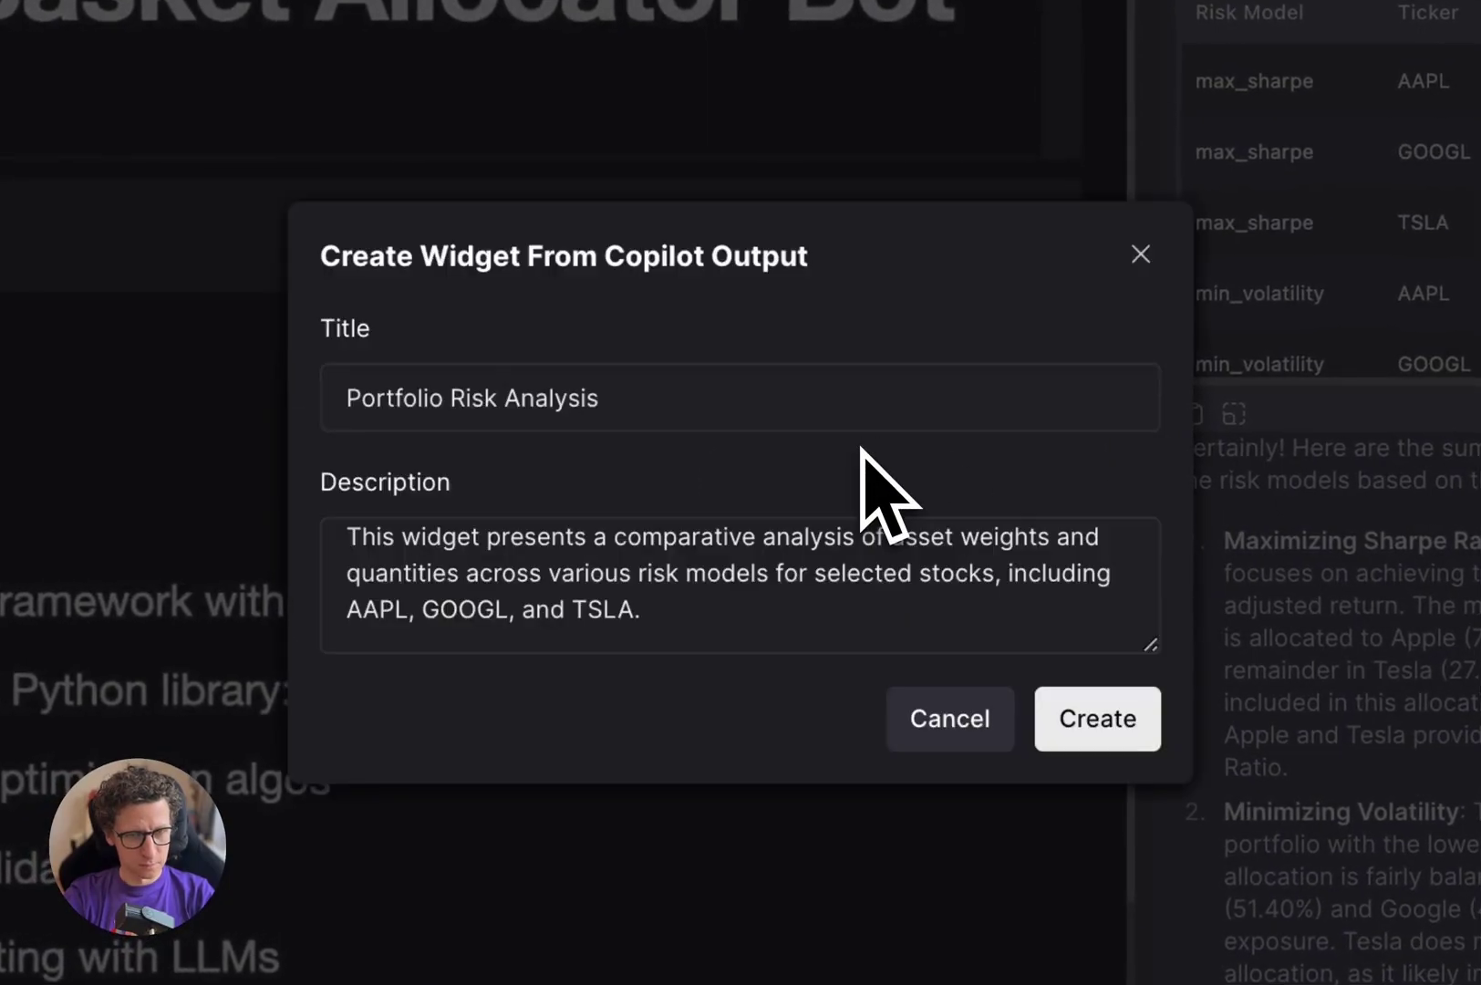
left_click(1098, 719)
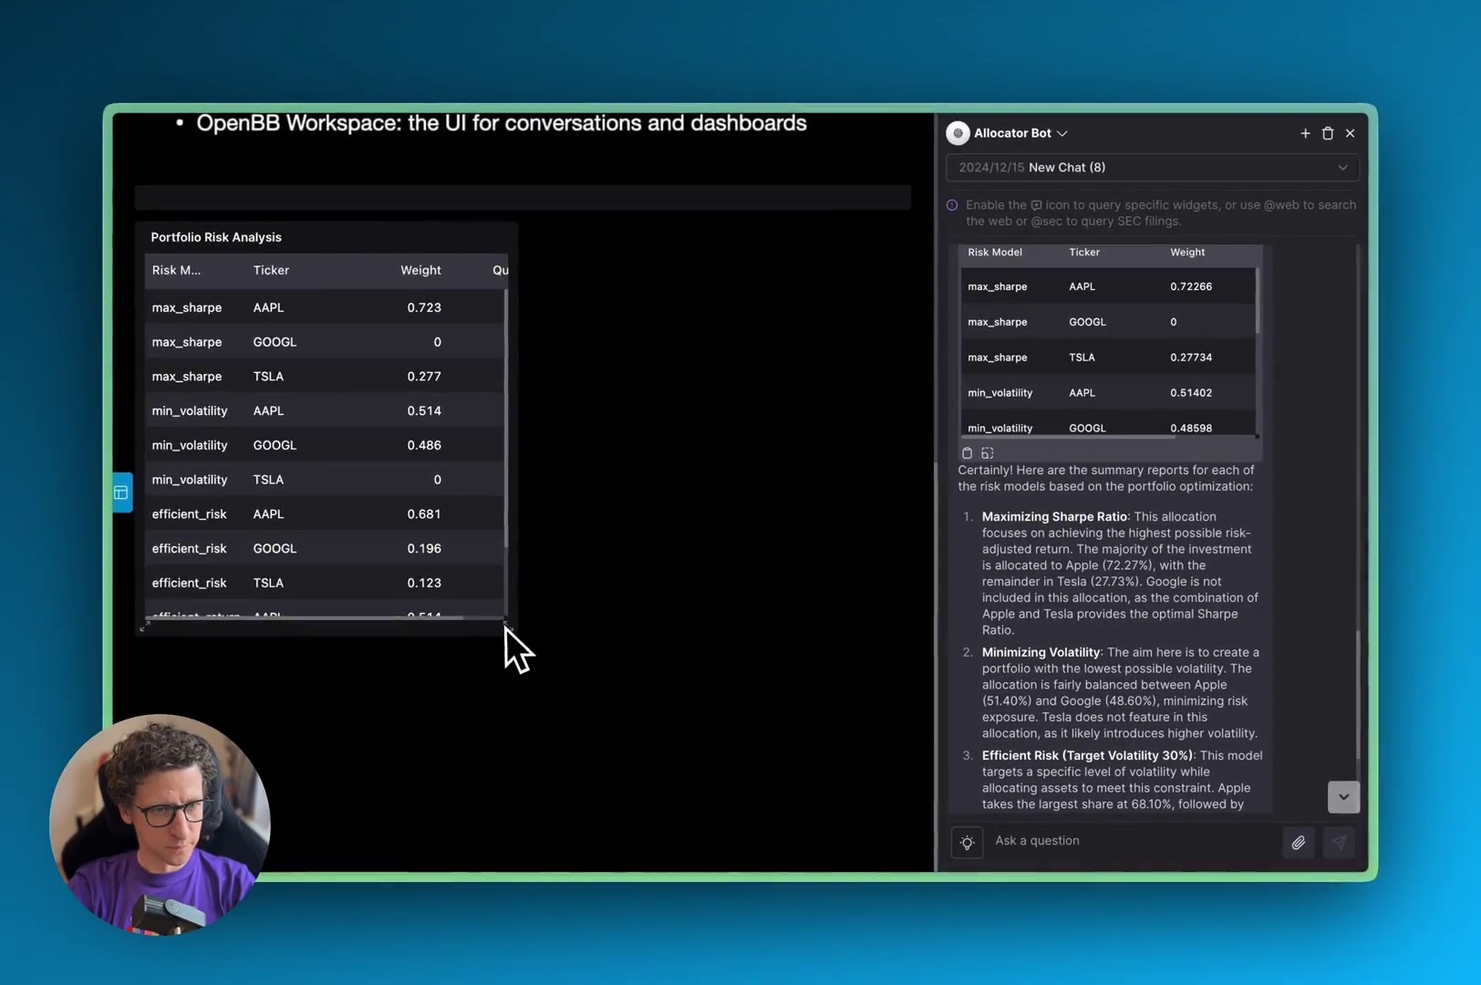
left_click_drag(507, 629, 686, 735)
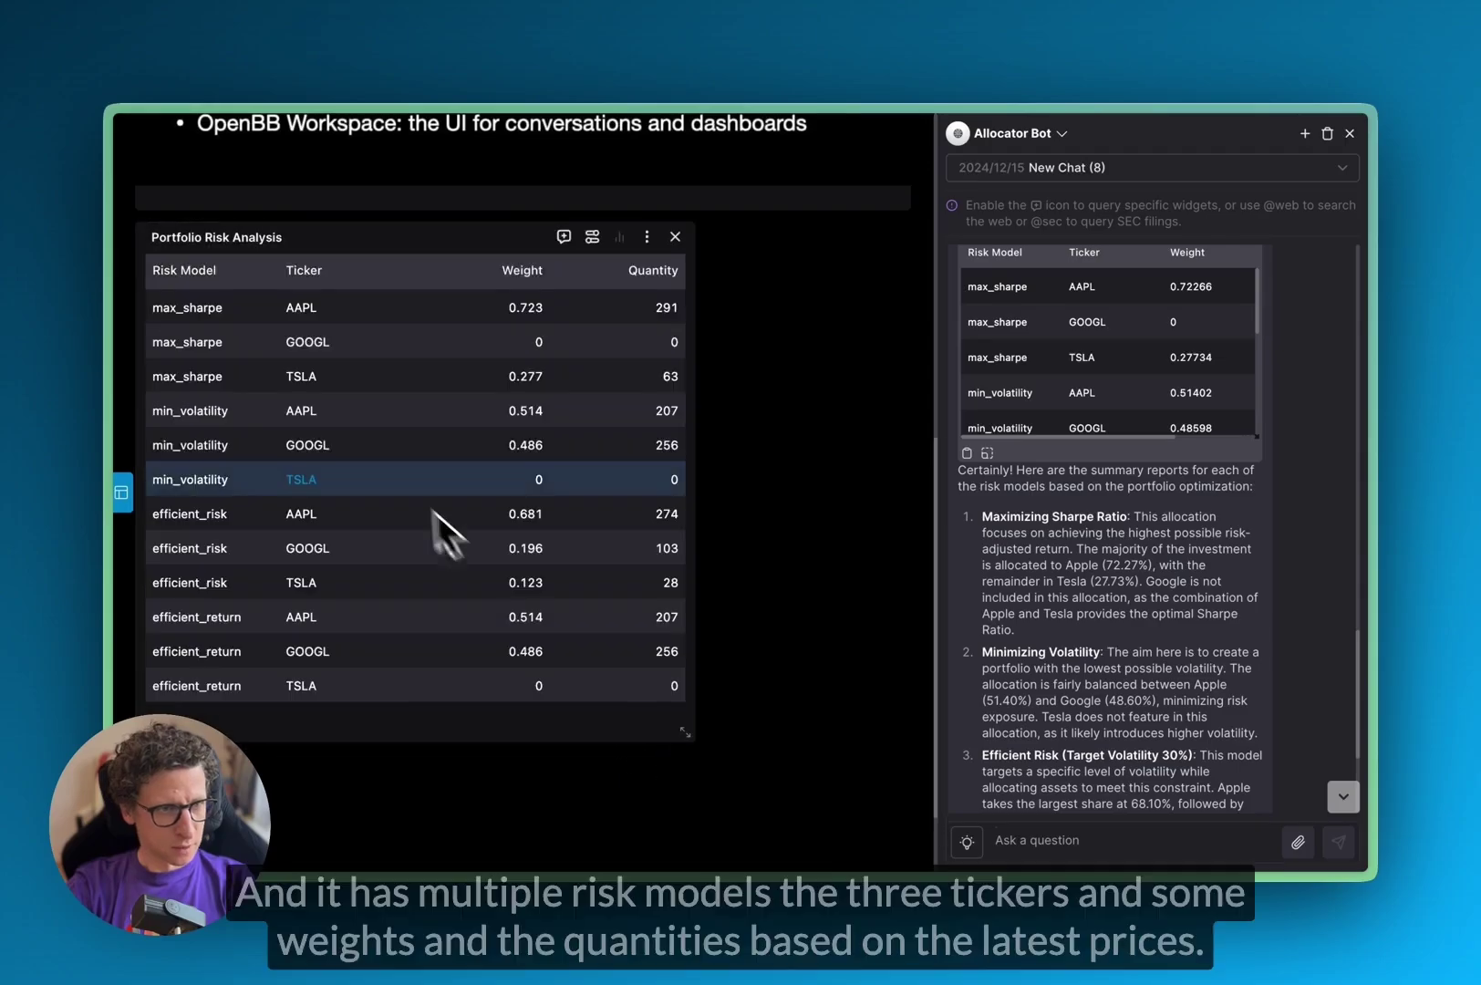
scroll(182, 354, "down", 1)
scroll(182, 354, "up", 3)
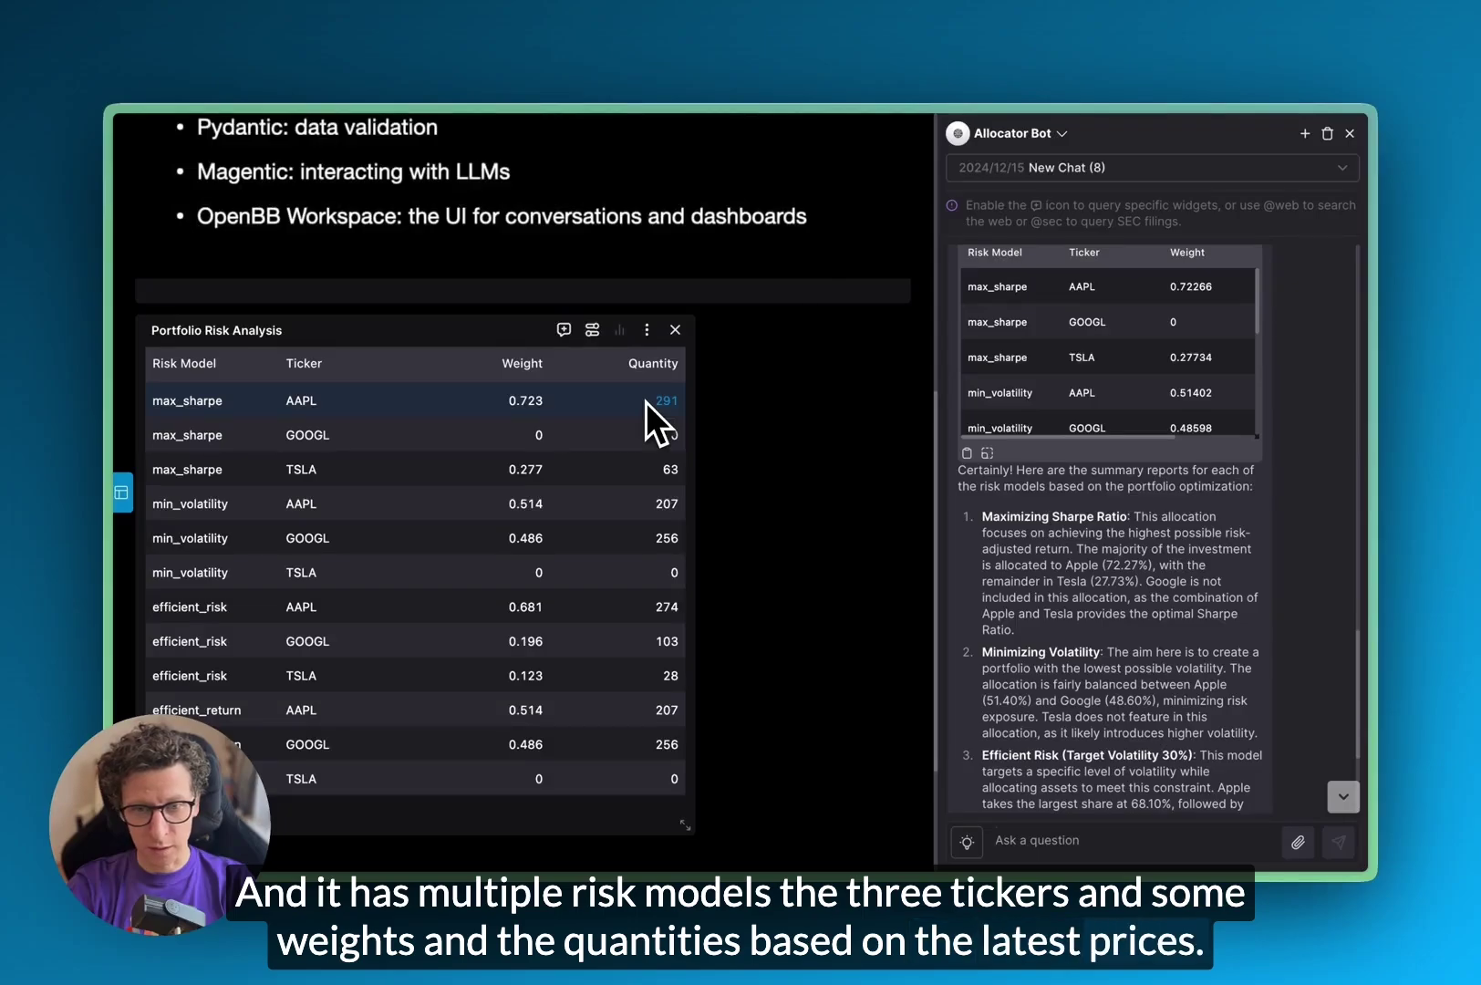
scroll(1176, 643, "down", 3)
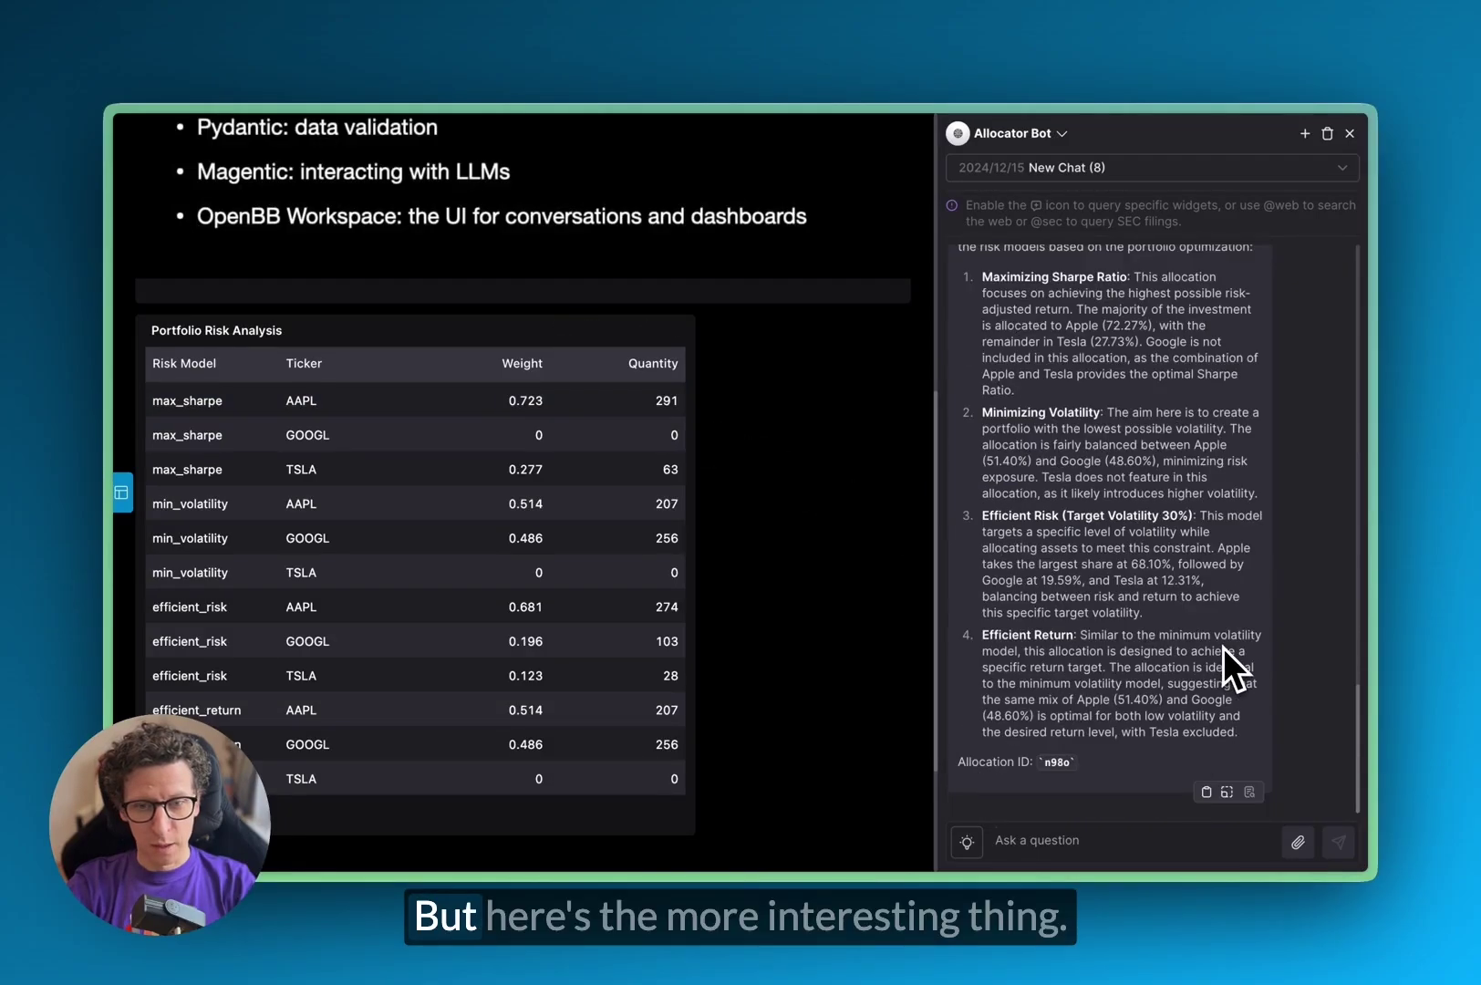
right_click(791, 634)
left_click(828, 653)
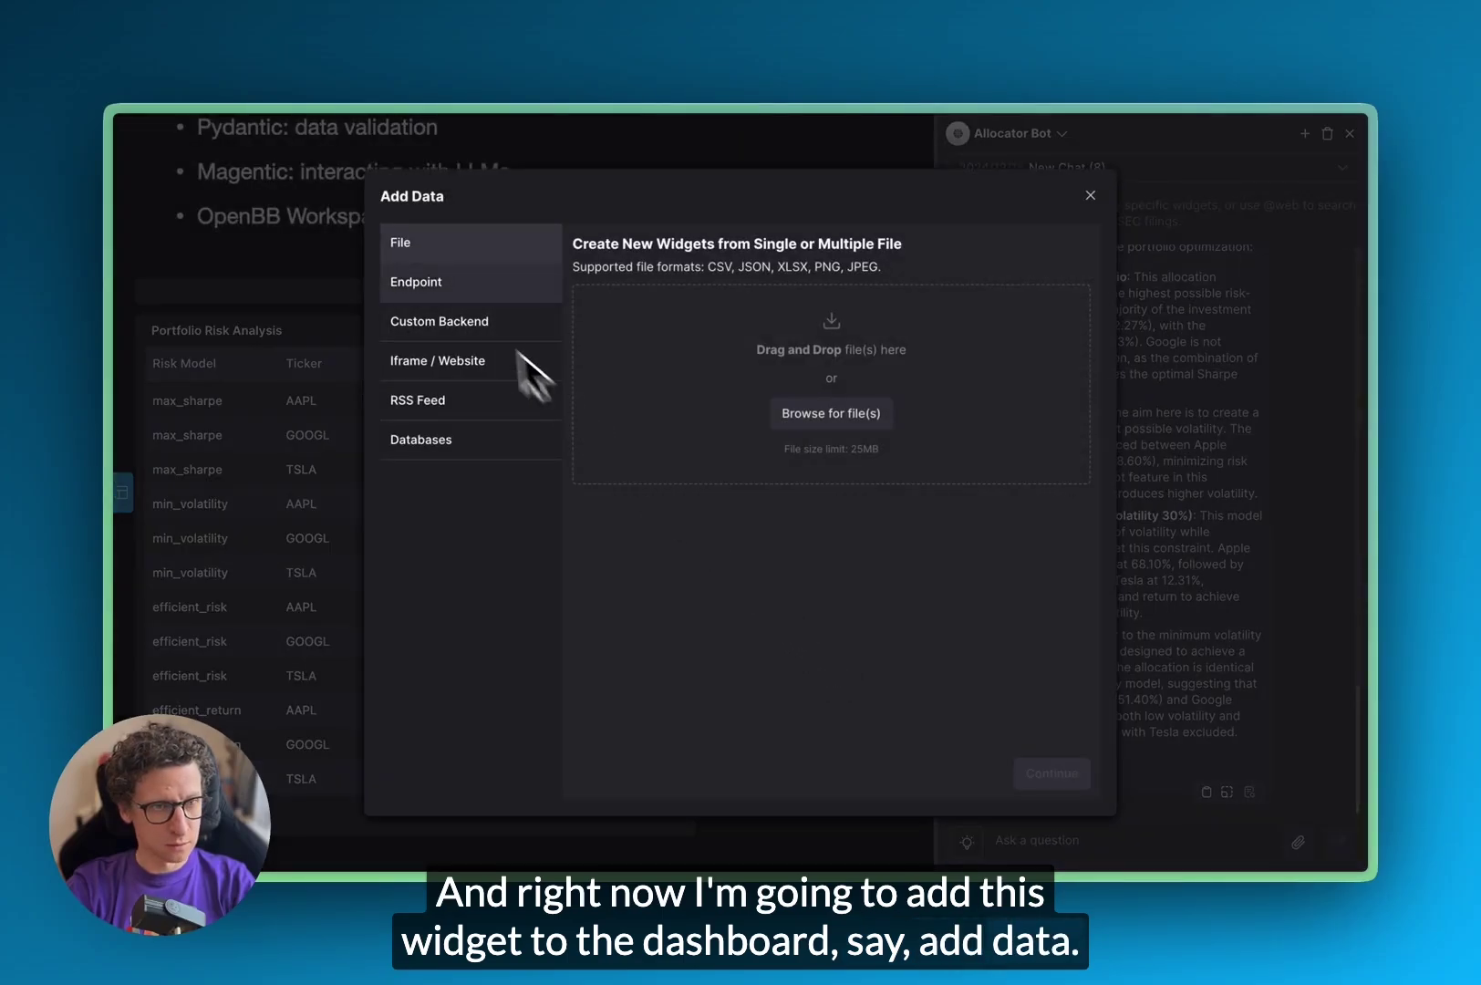
left_click(447, 325)
left_click(703, 380)
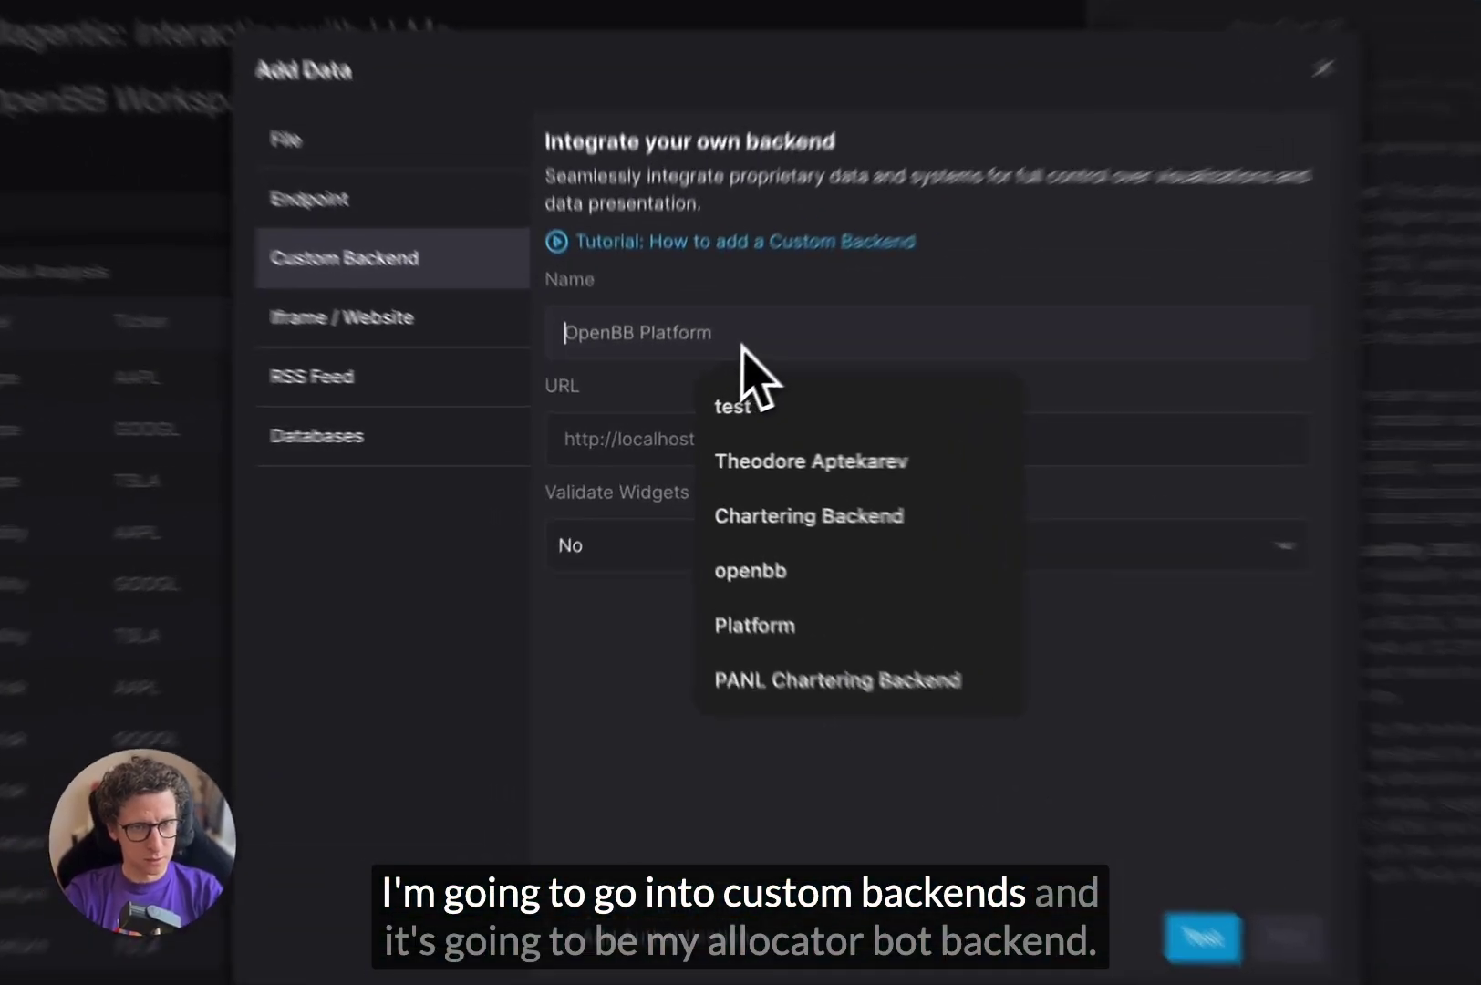
type("Allocator Bot Backend")
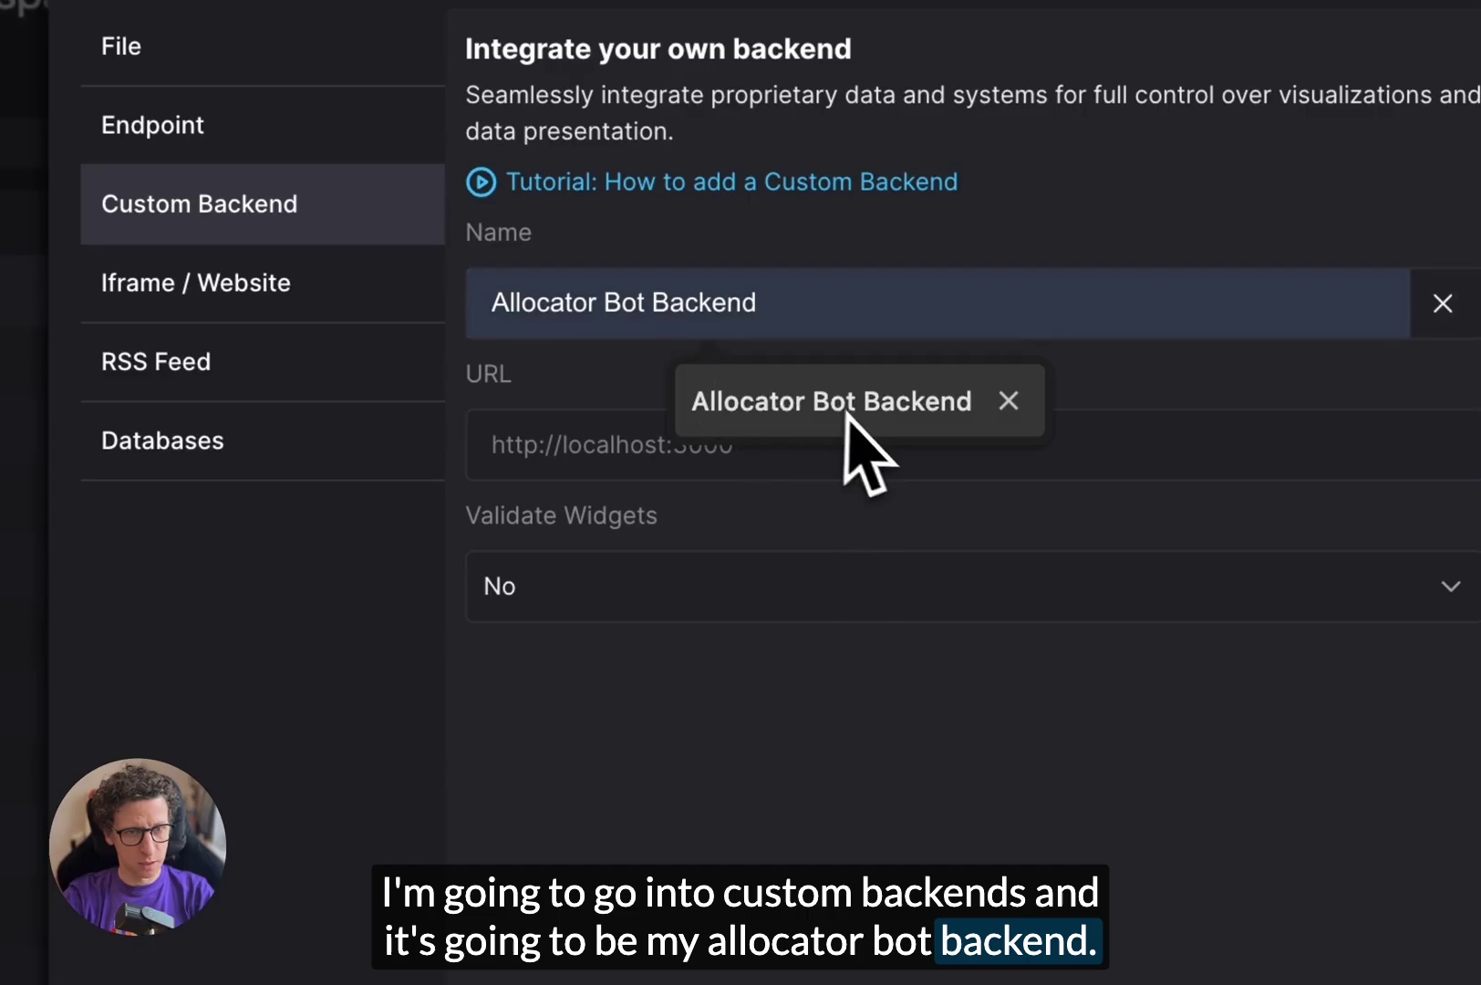
left_click(844, 411)
left_click(720, 456)
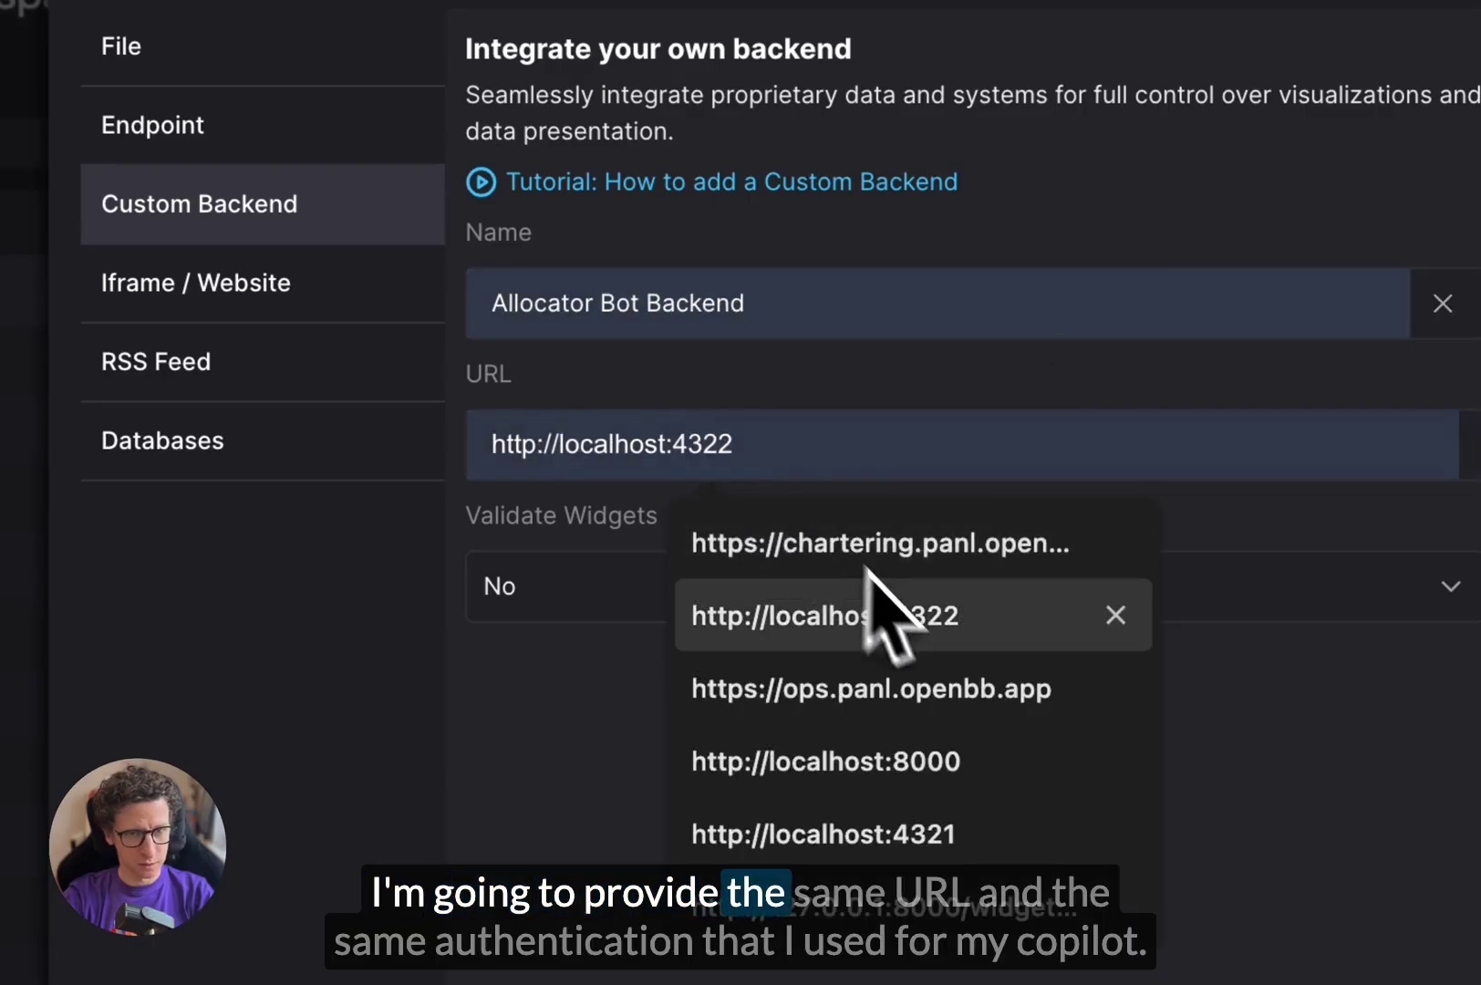
left_click(875, 616)
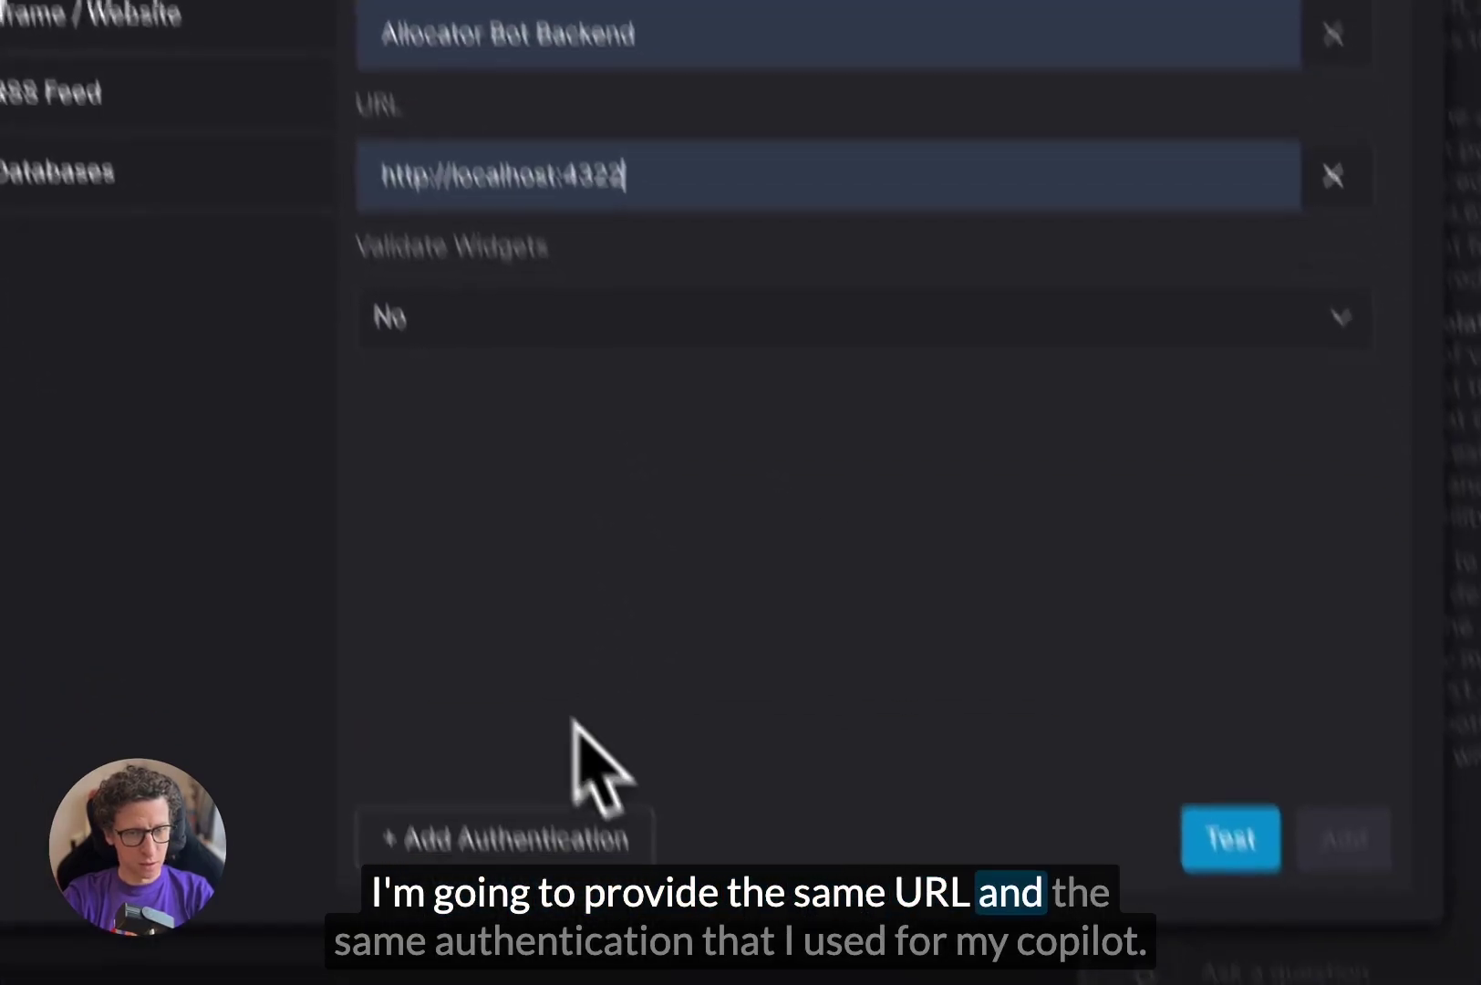
- Give it an Authorization header with the bearer token, test it, and add its widget
left_click(483, 693)
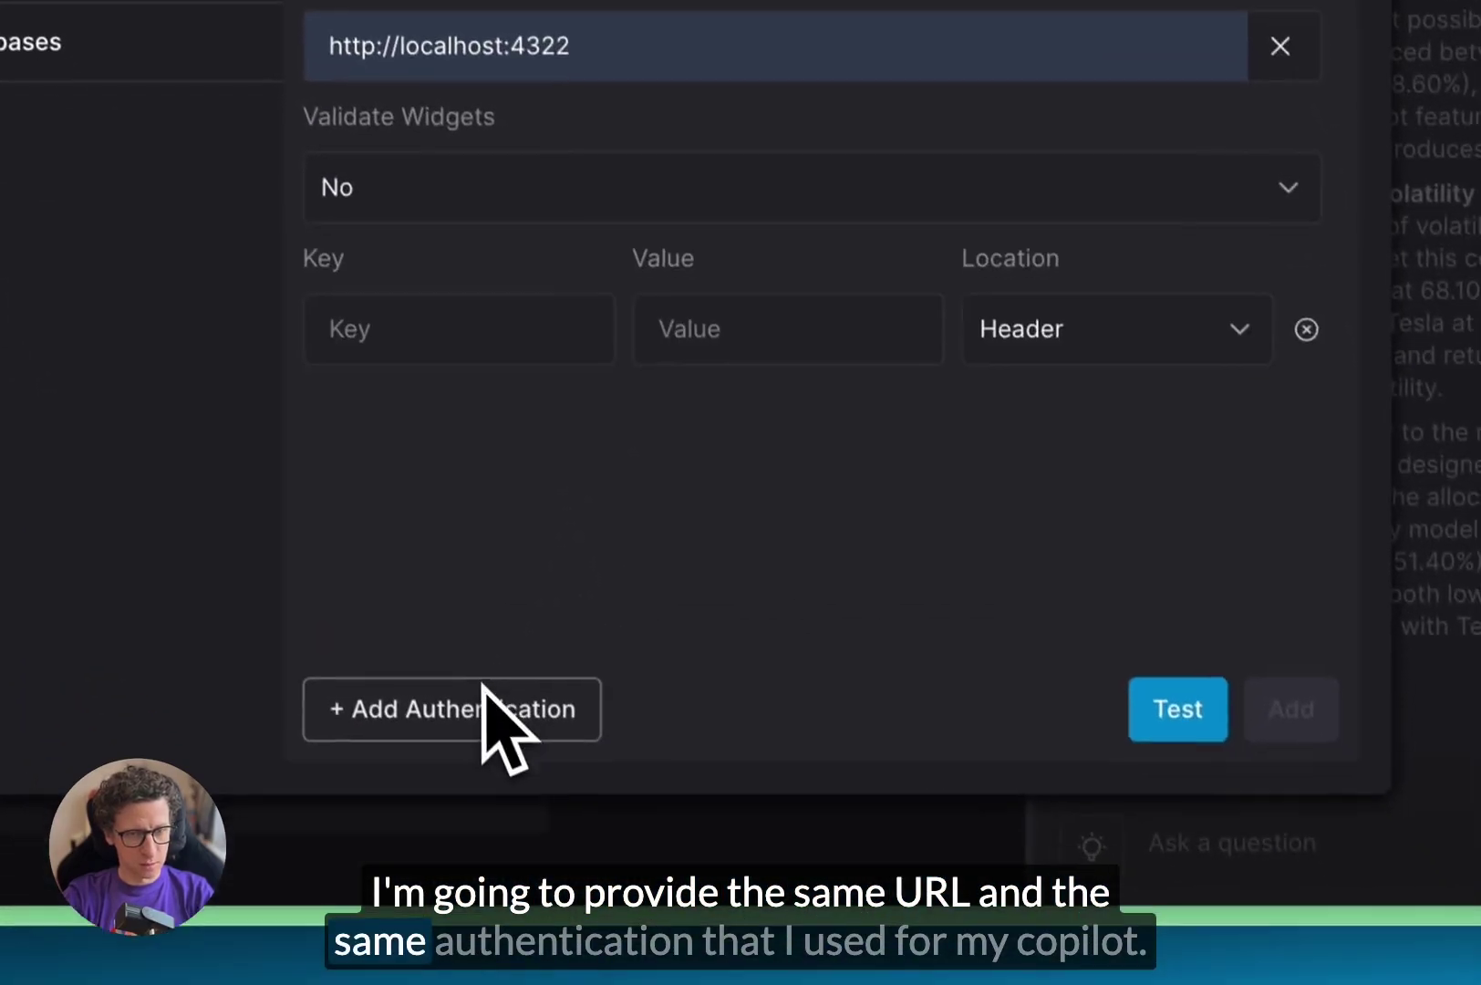
left_click(453, 351)
left_click(538, 429)
left_click(814, 361)
left_click(871, 500)
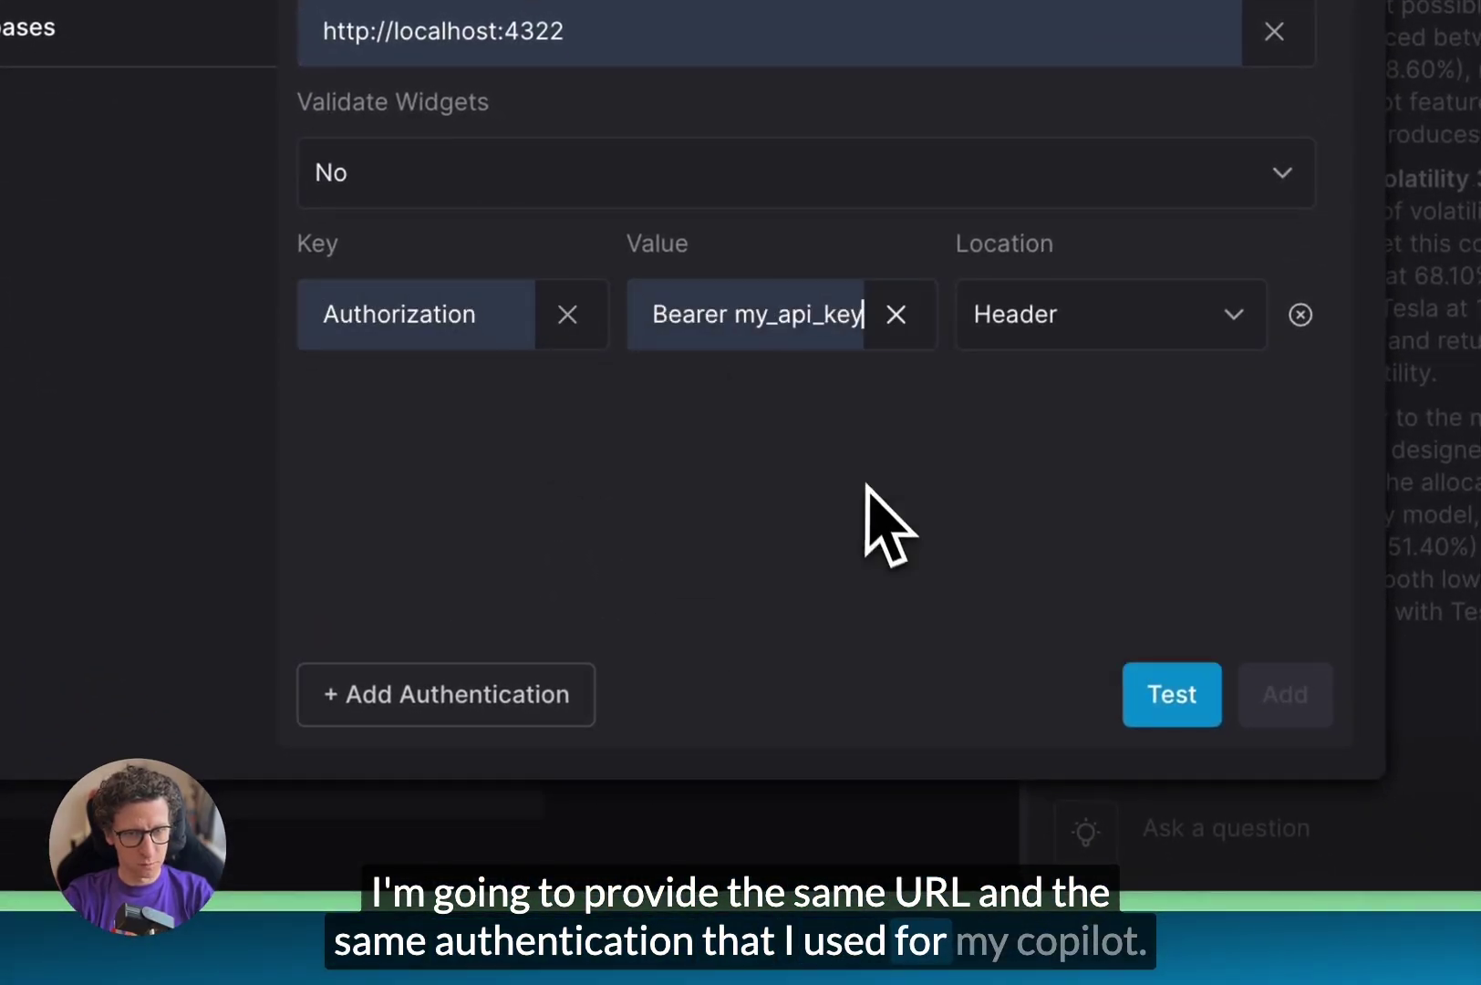
left_click(1161, 698)
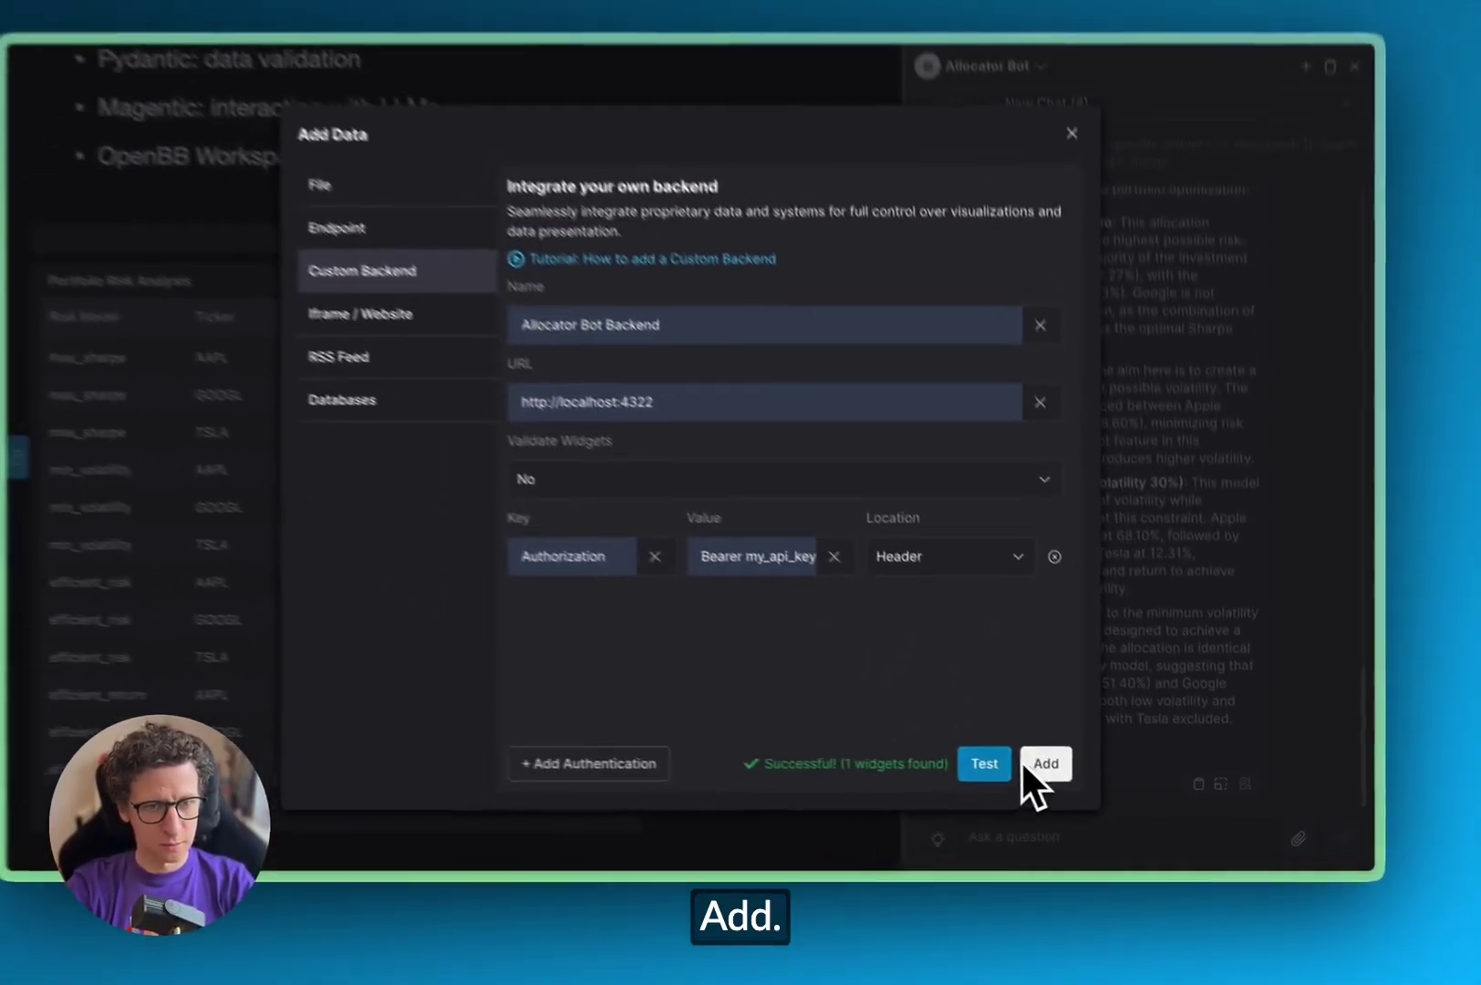
left_click(839, 664)
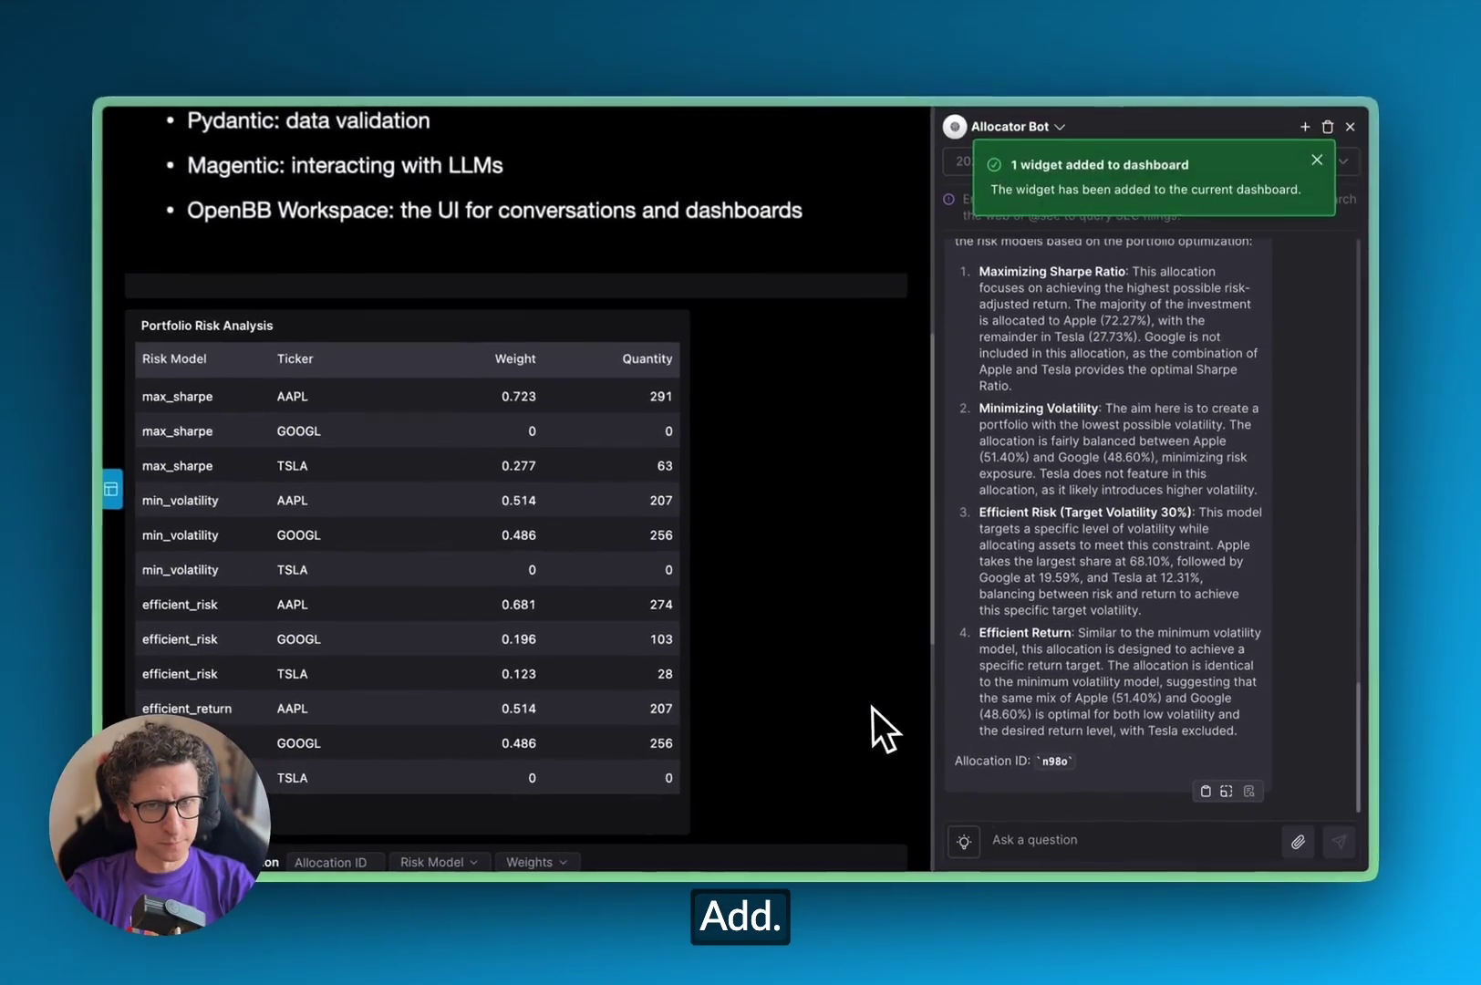
scroll(840, 602, "down", 6)
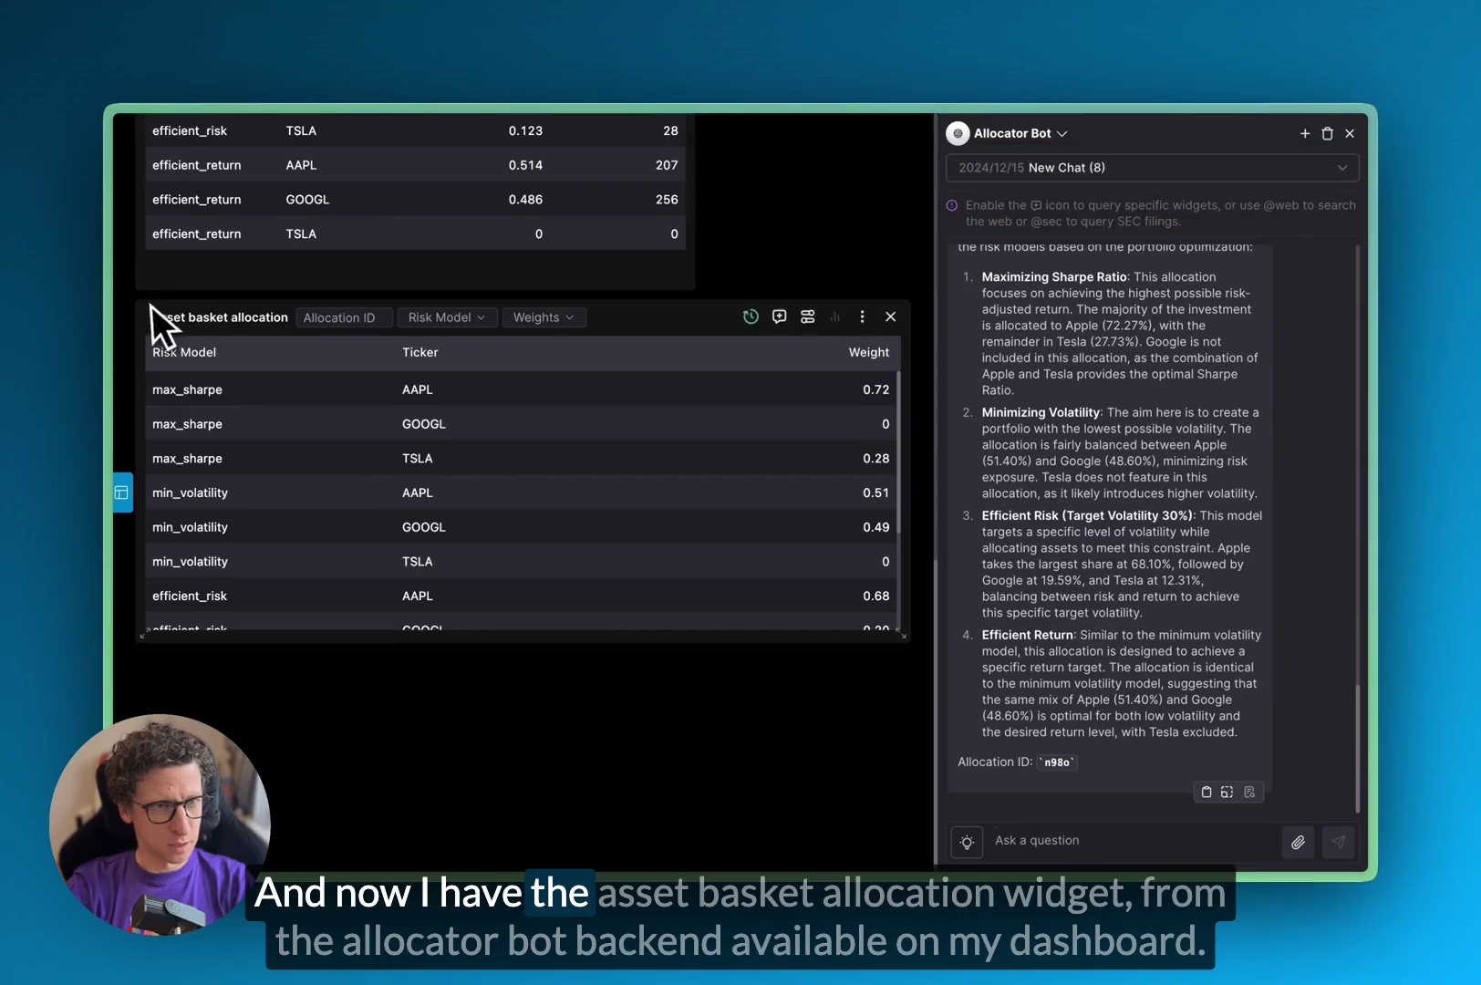
mouse_move(273, 318)
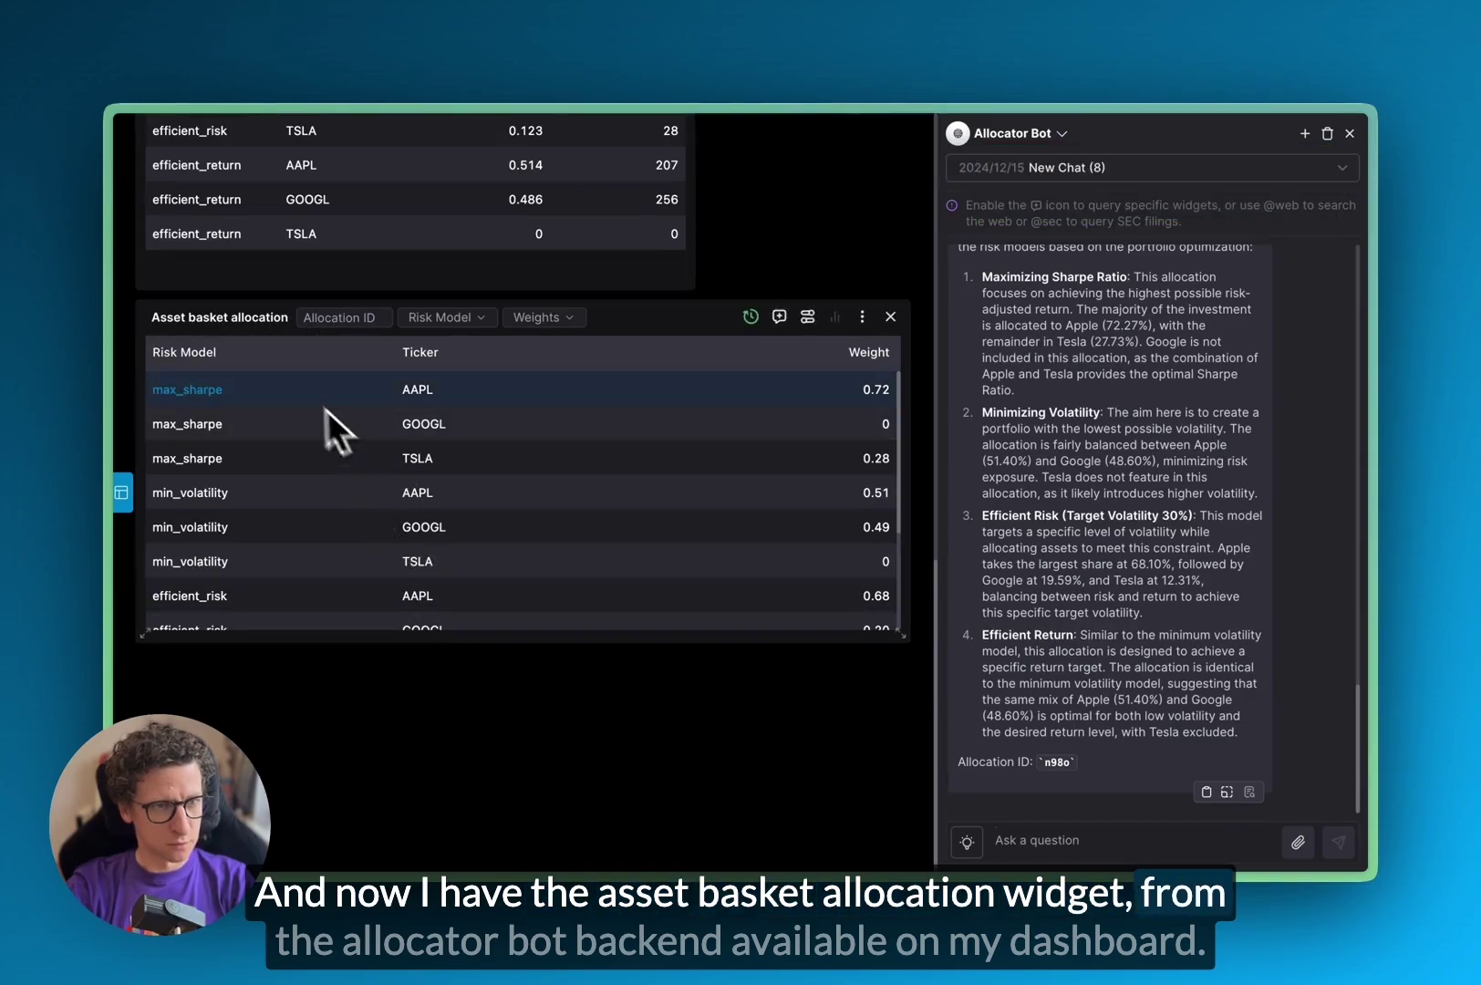
mouse_move(225, 323)
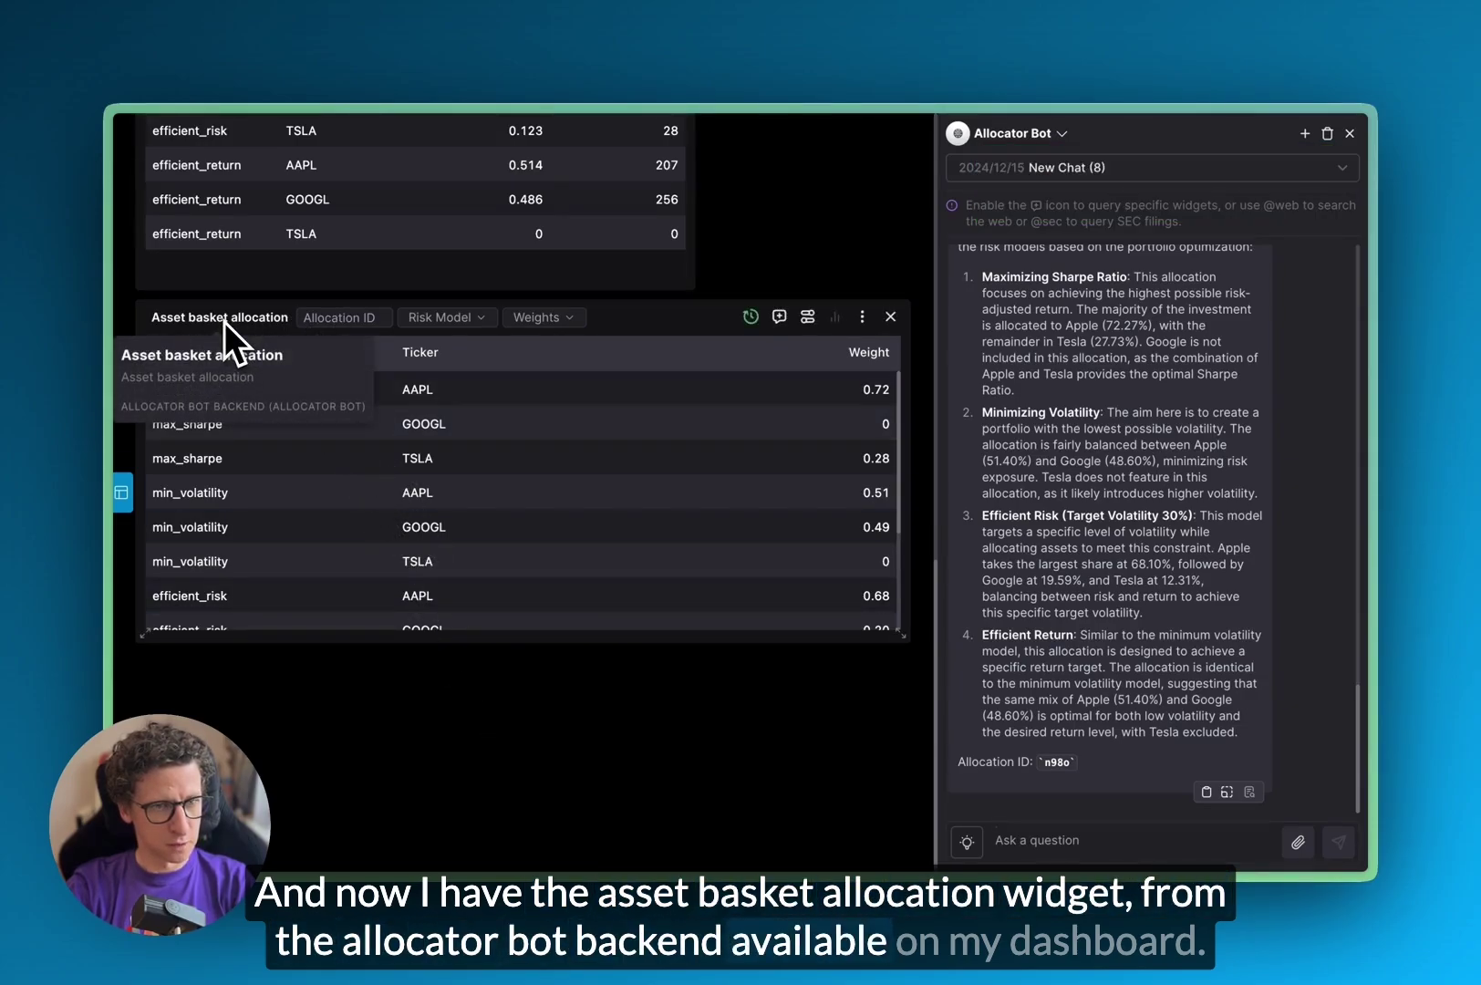
double_click(1058, 763)
key("super+c")
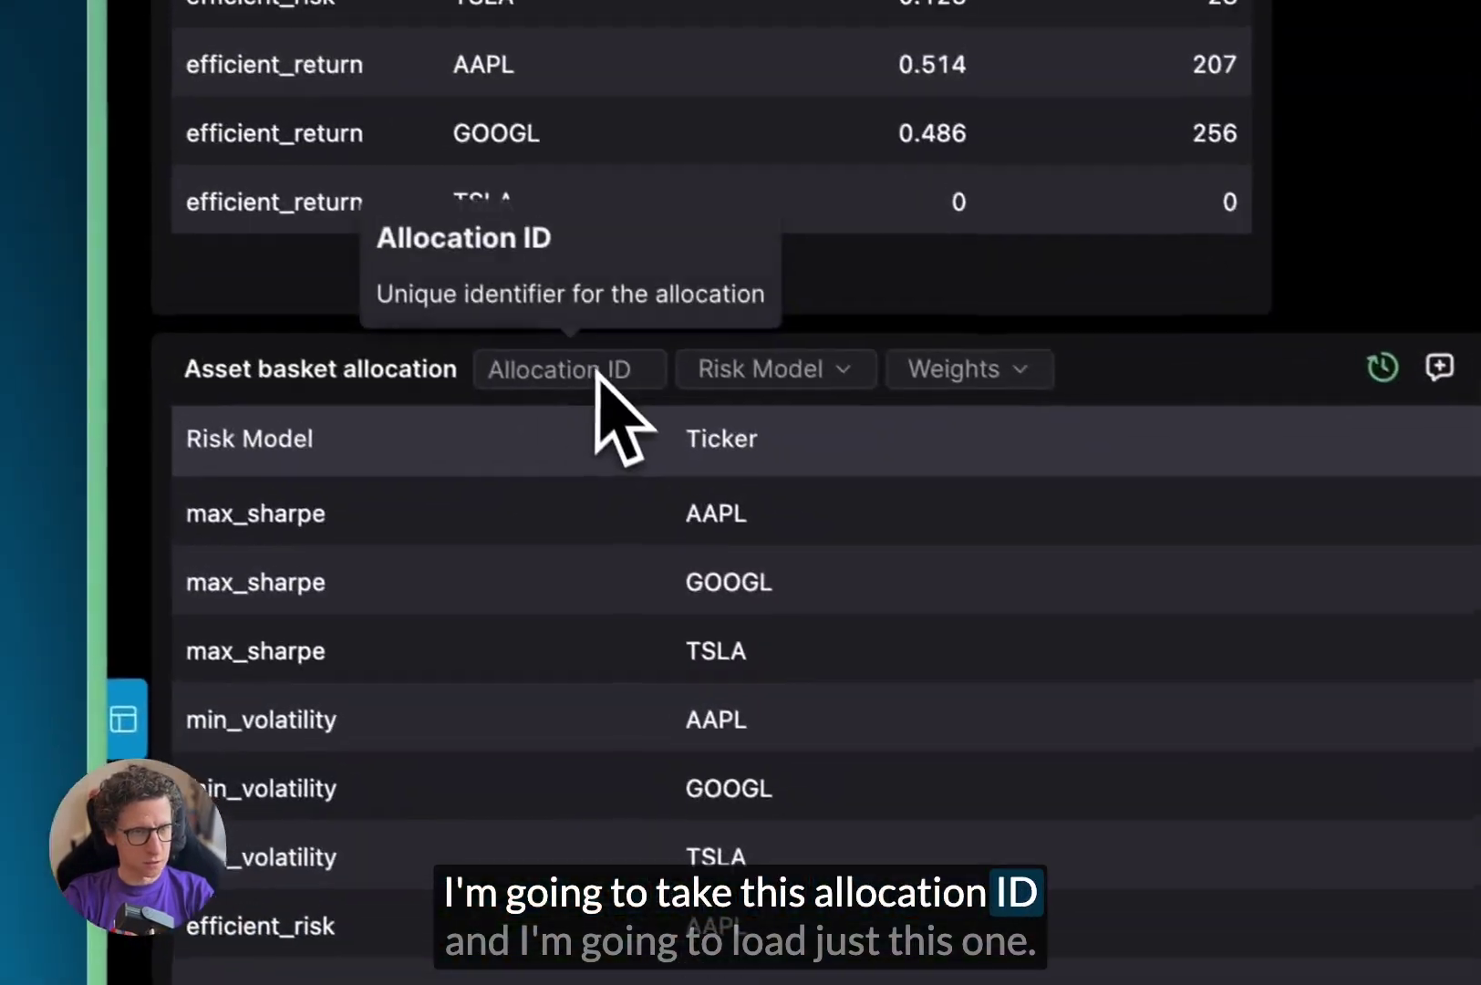
left_click(607, 390)
key("super+v")
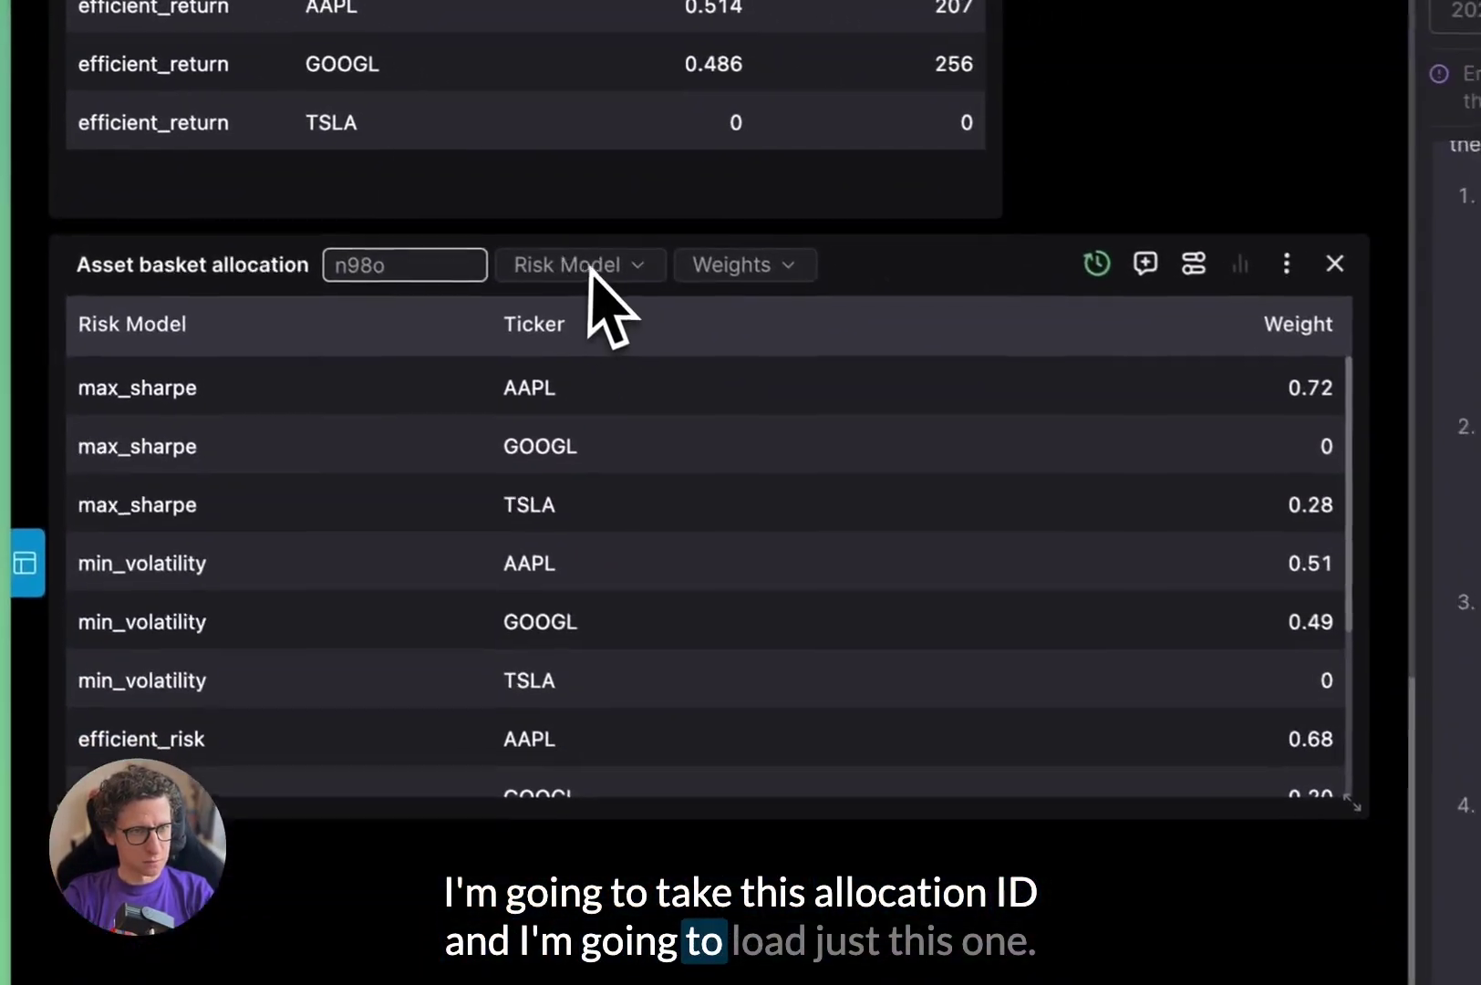
left_click(780, 380)
left_click(613, 320)
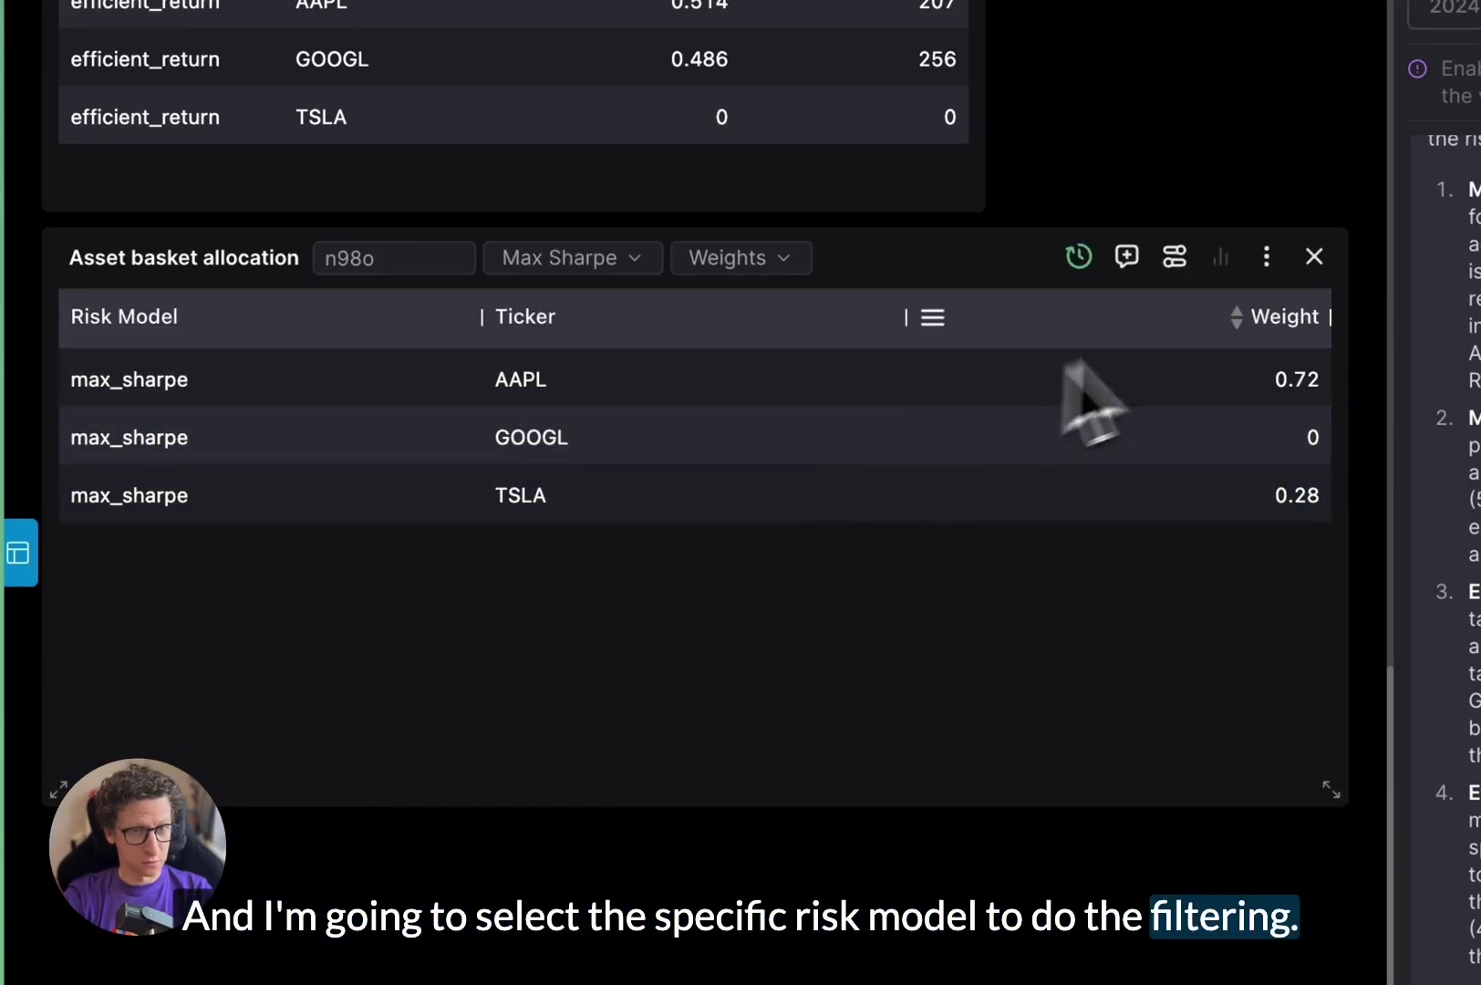
- Switch the allocation widget to a donut chart with Ticker as categories
left_click(1174, 259)
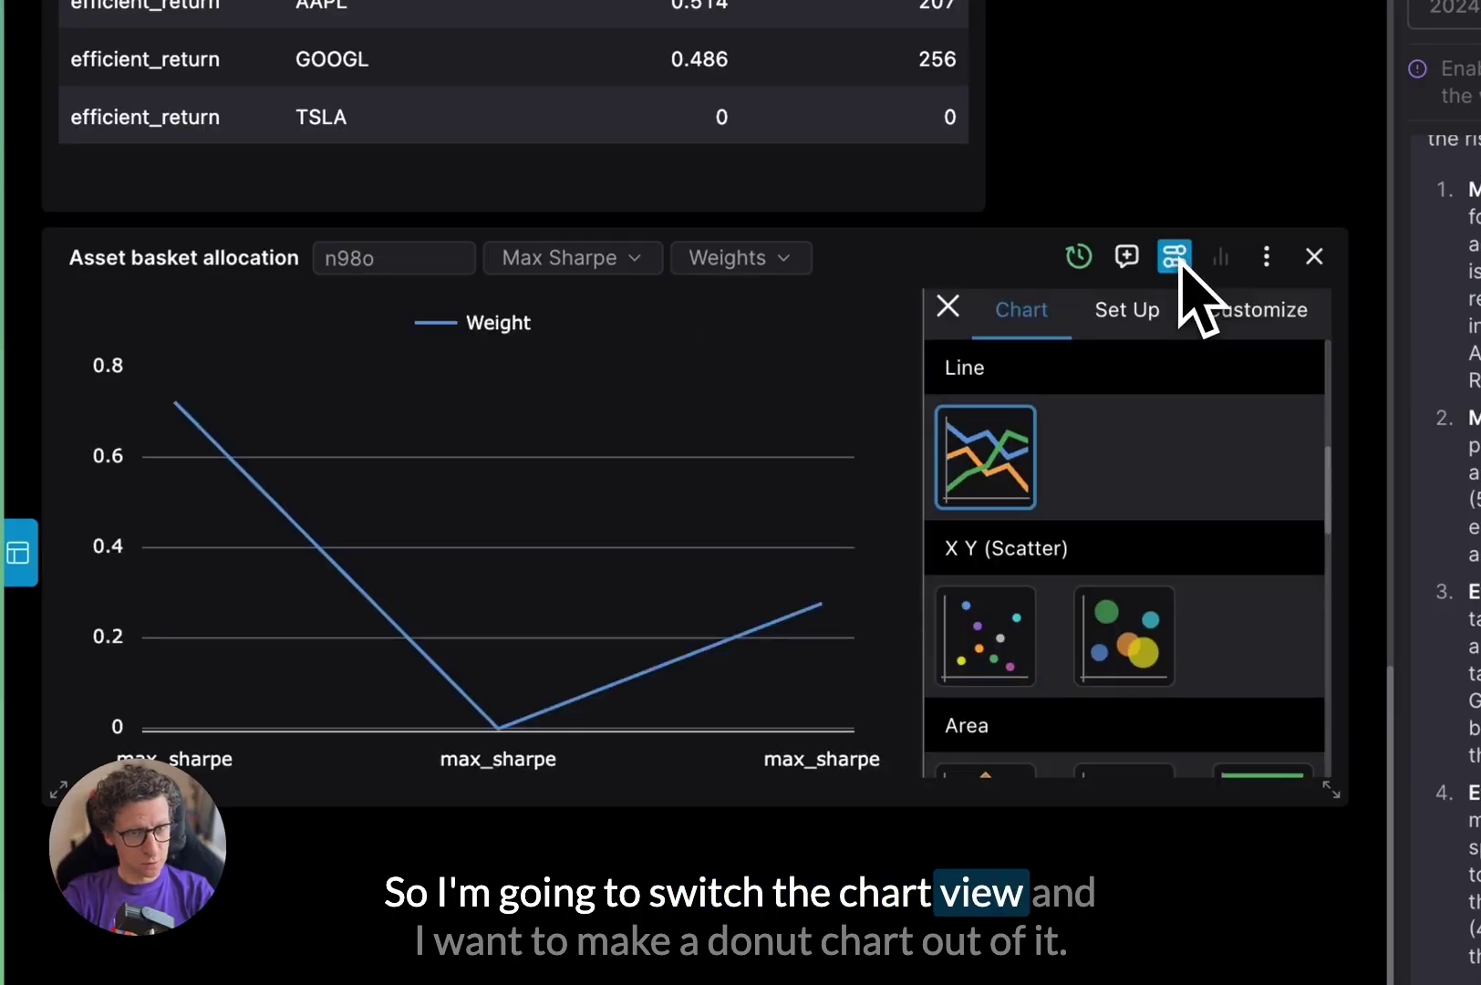
scroll(1169, 492, "down", 15)
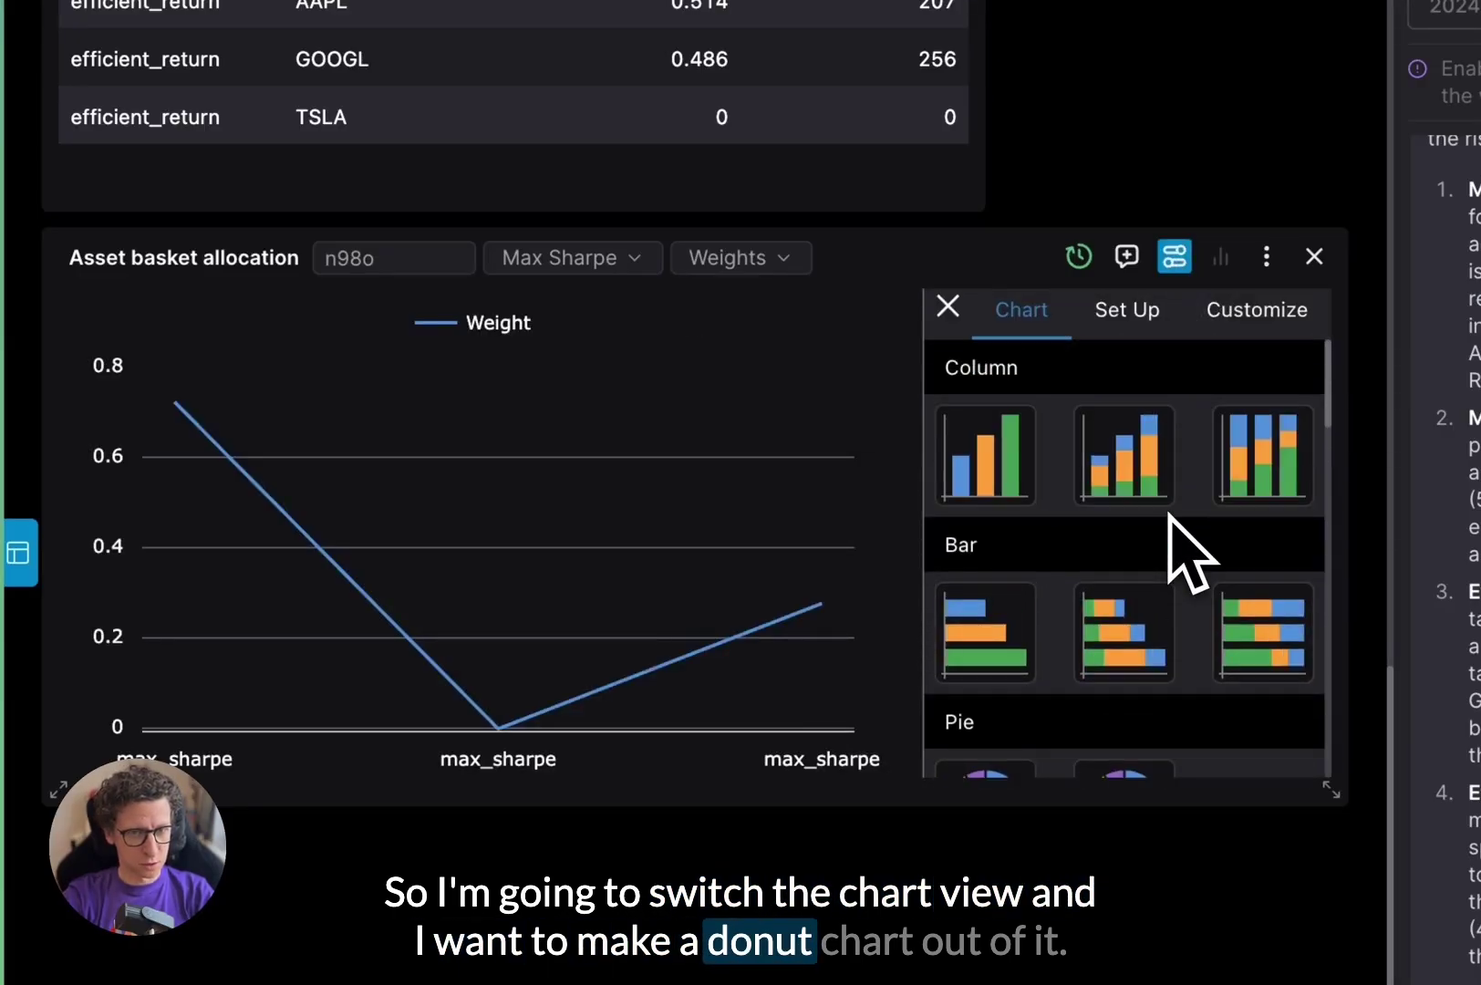
left_click(1127, 617)
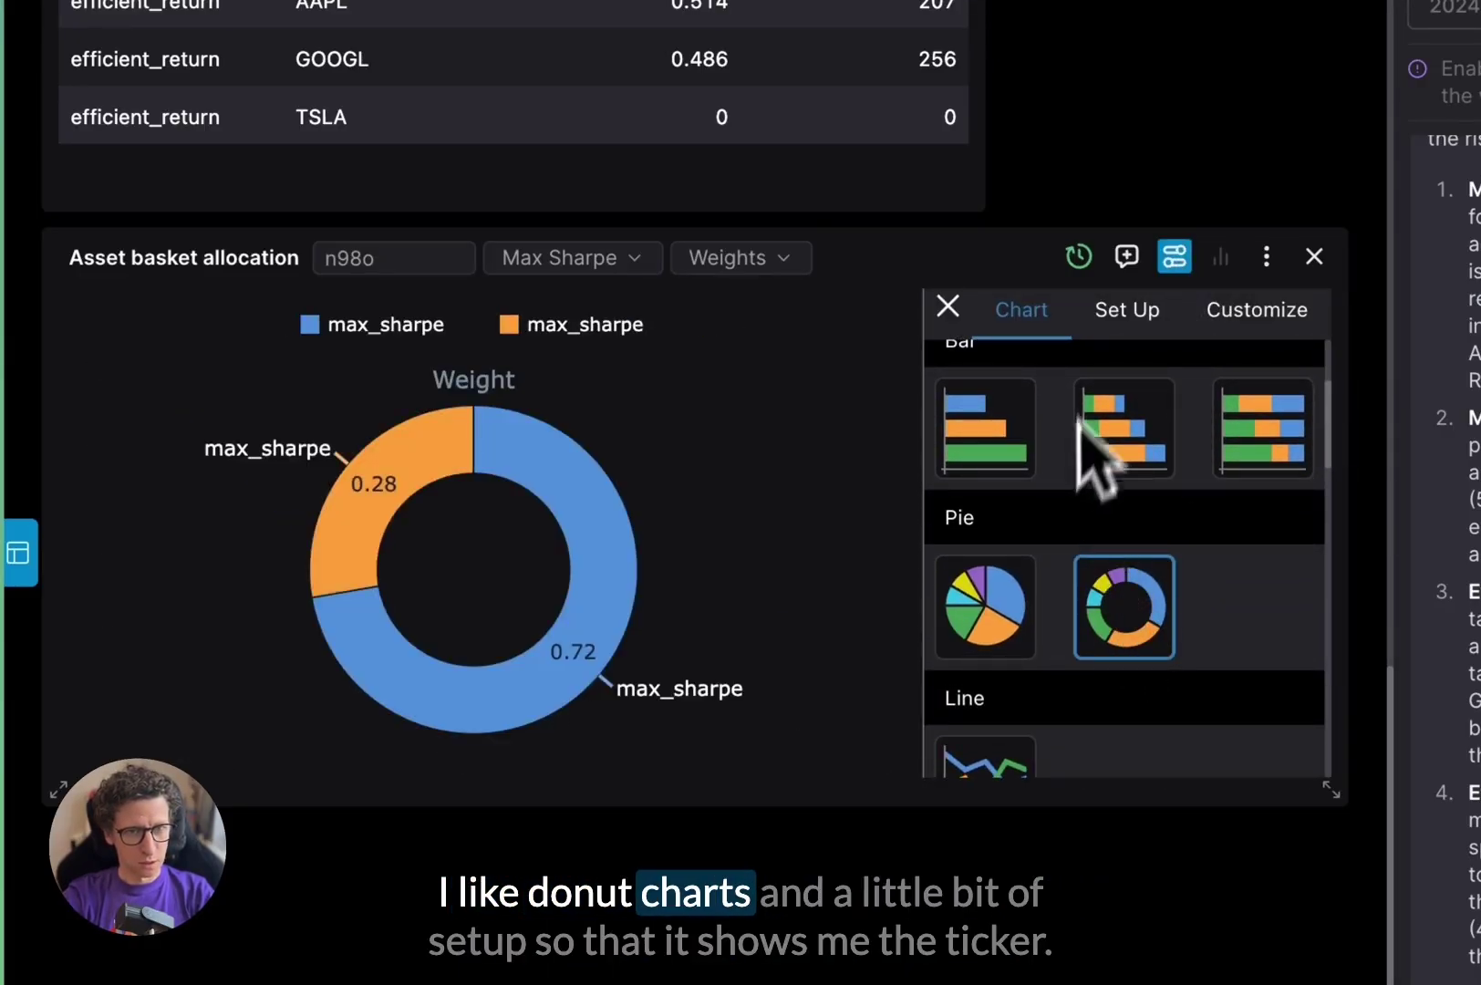
left_click(1131, 311)
left_click(1145, 437)
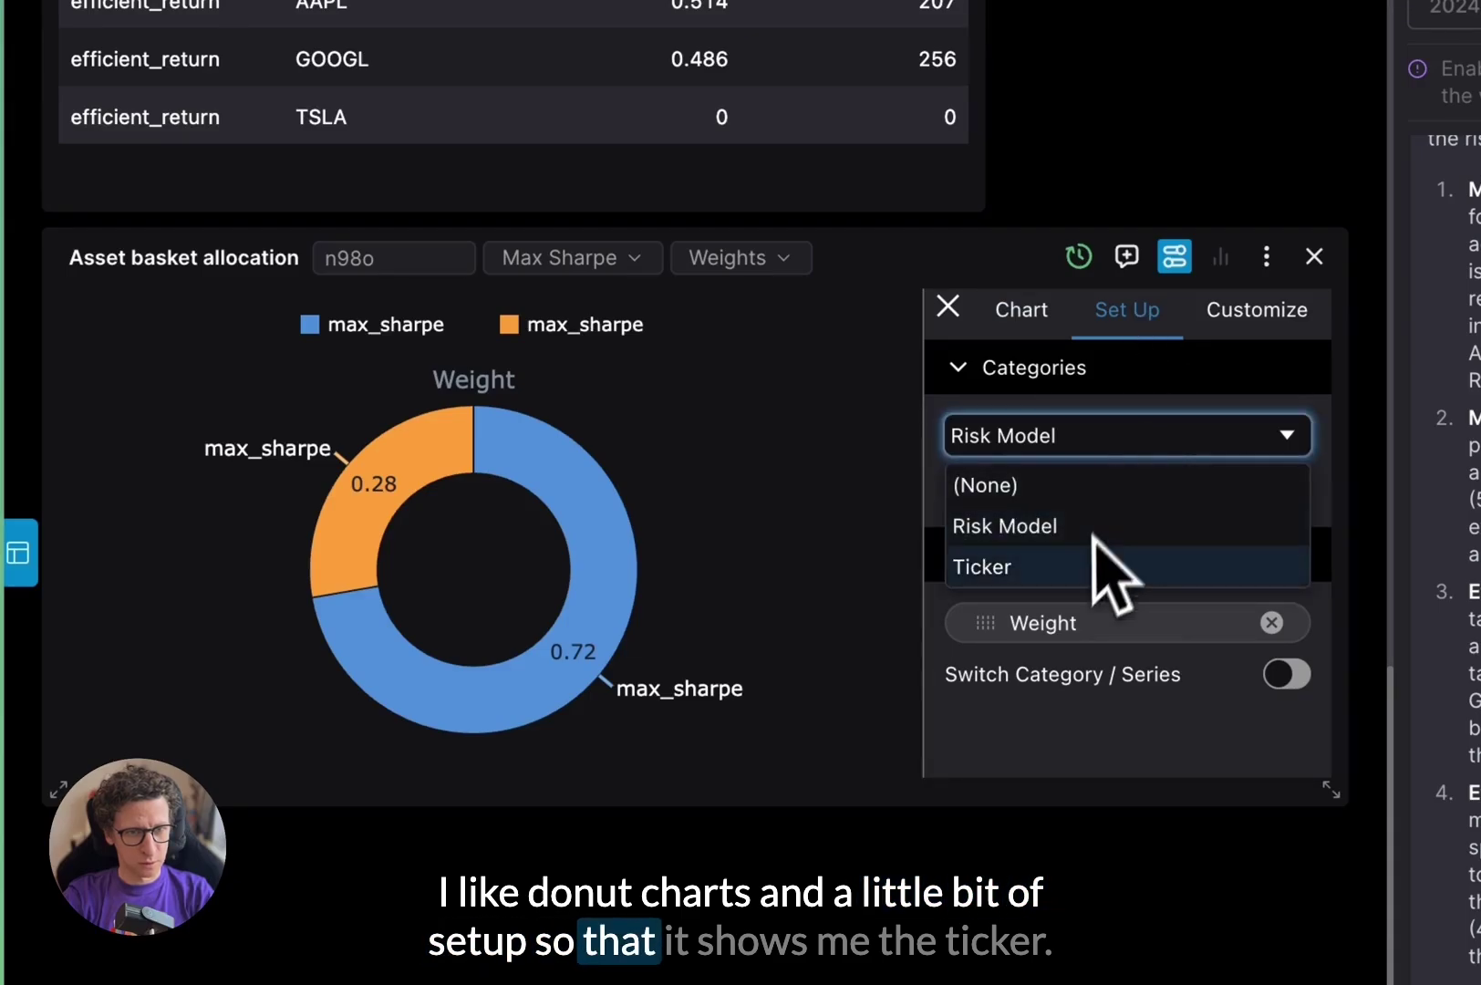
left_click(1087, 565)
left_click(948, 306)
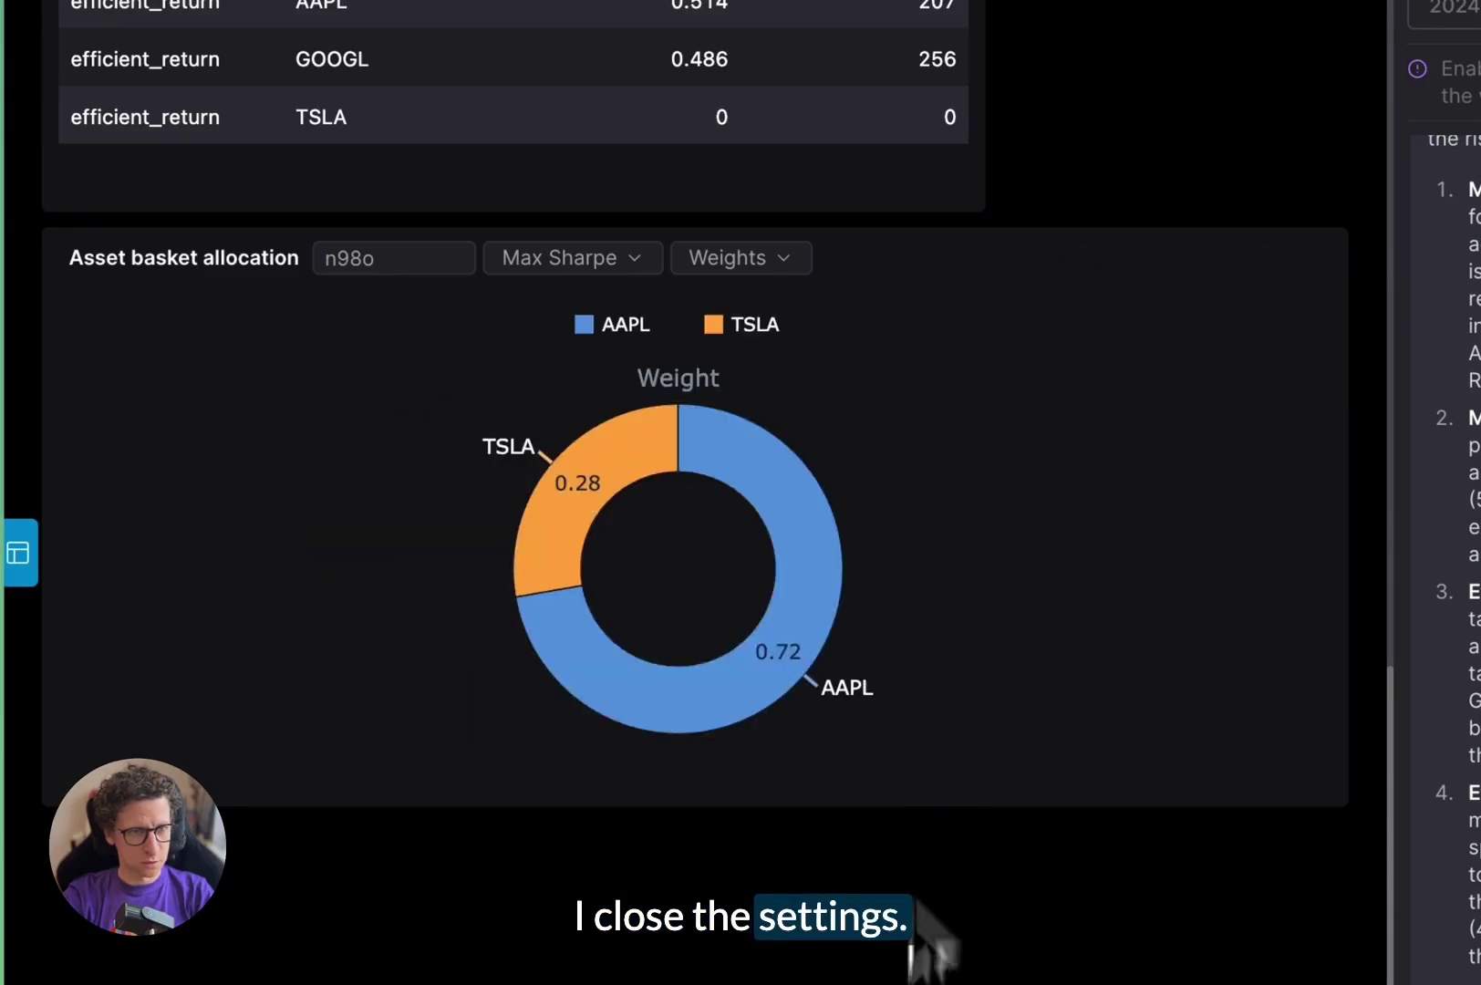
- Set the risk model to Efficient Risk, after trying Min Volatility
left_click(584, 259)
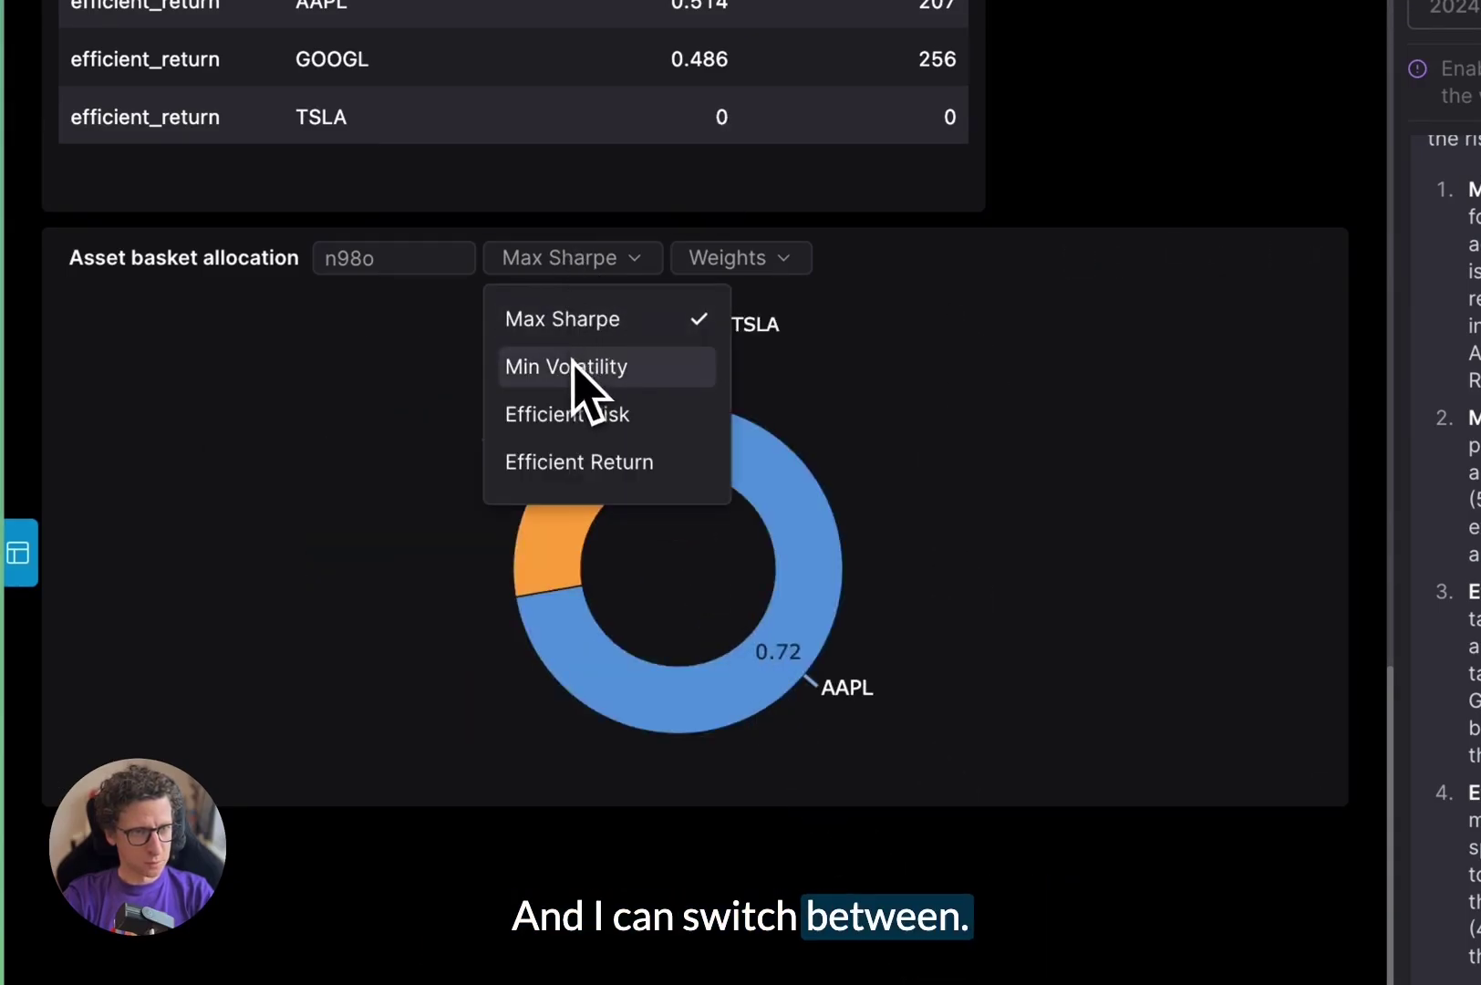
left_click(589, 365)
left_click(573, 260)
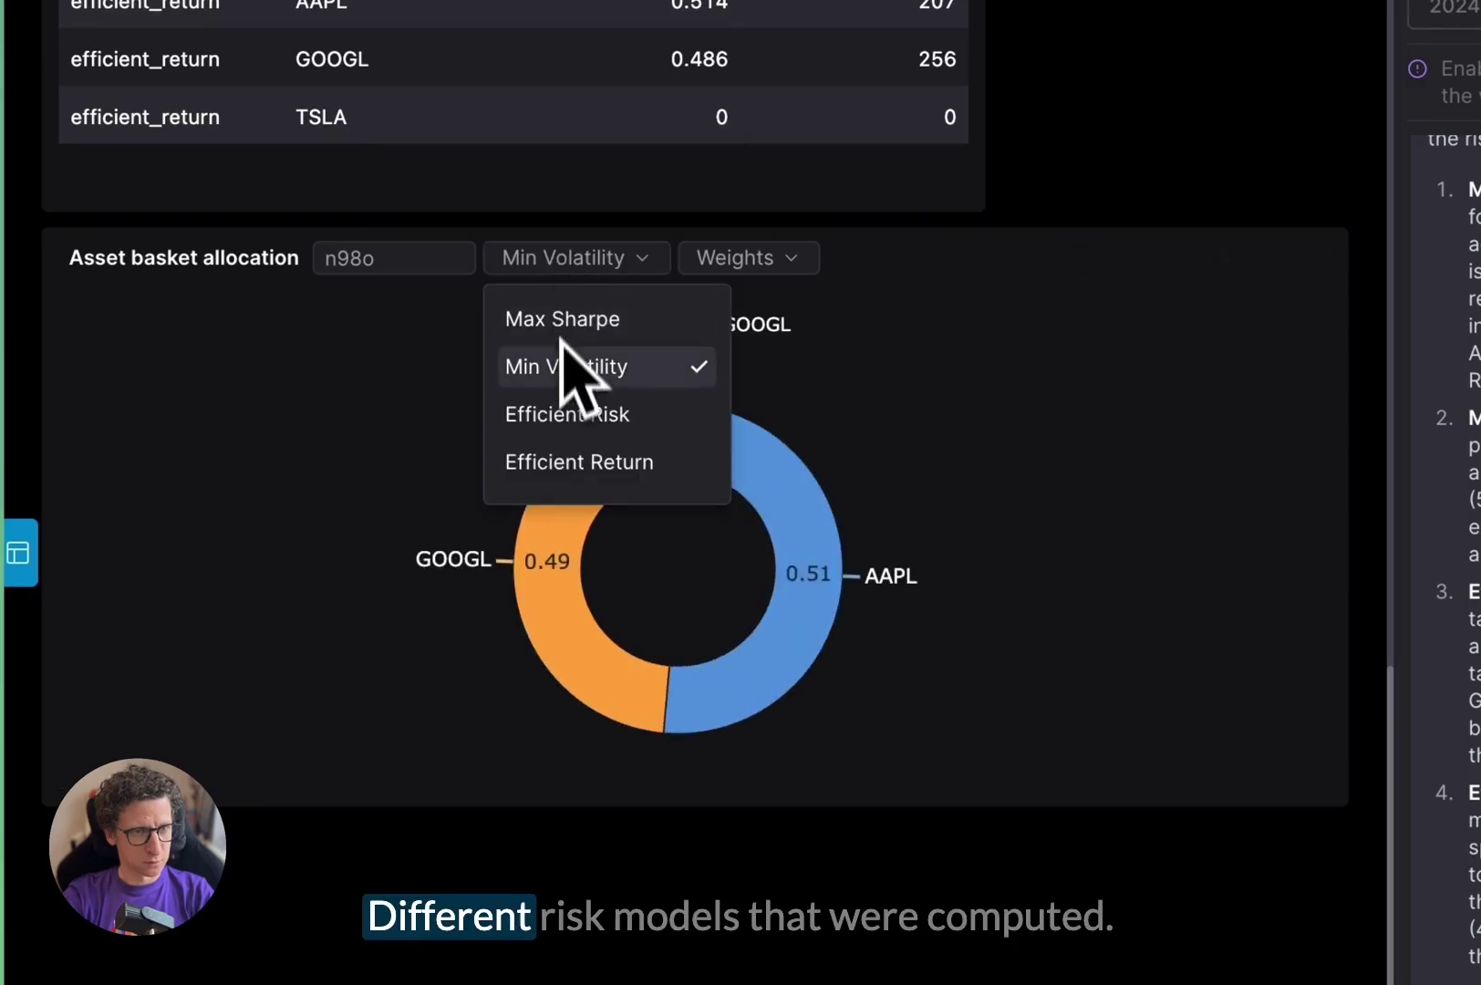
left_click(588, 415)
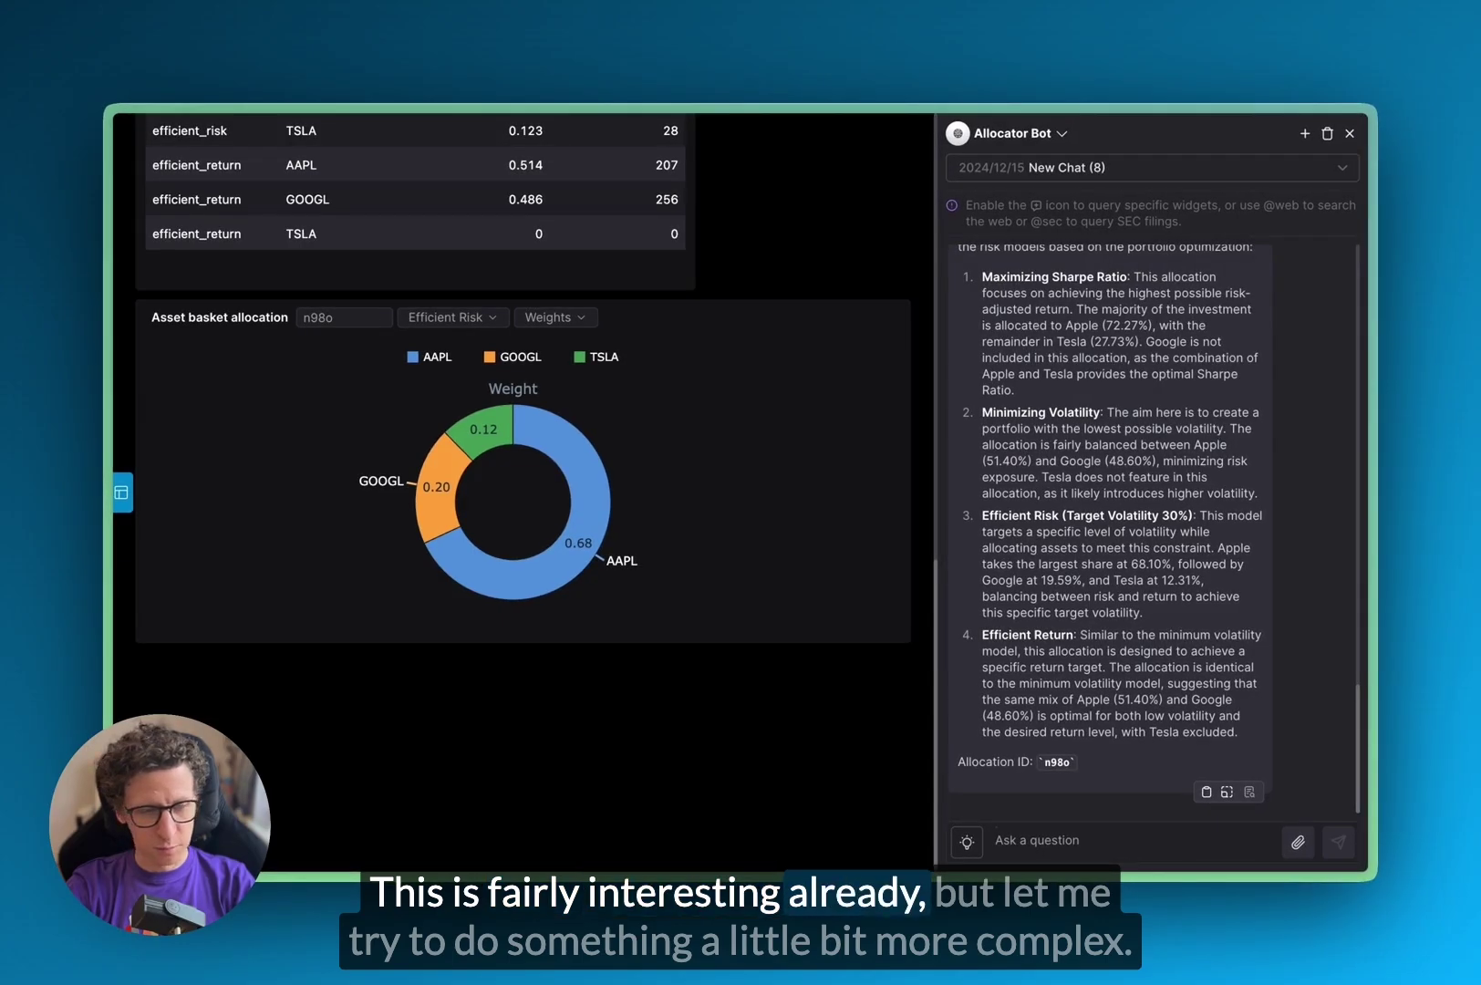
- Add the ETF Holdings widget via the widget search for 'hold' and enlarge it
scroll(645, 718, "down", 1)
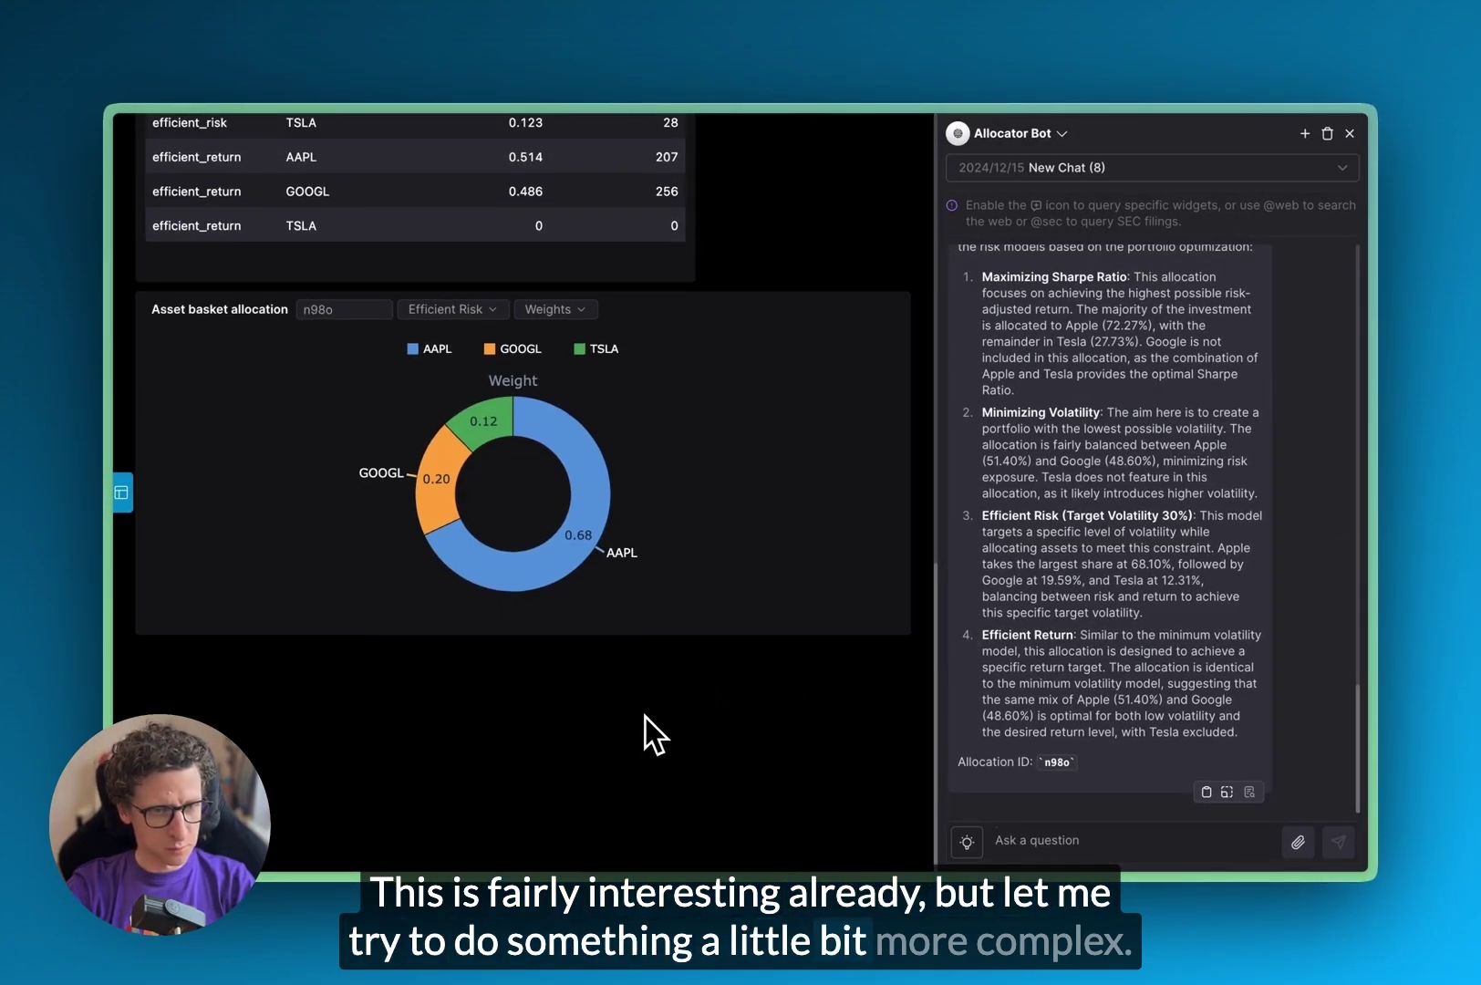
key("super+k")
type("heool")
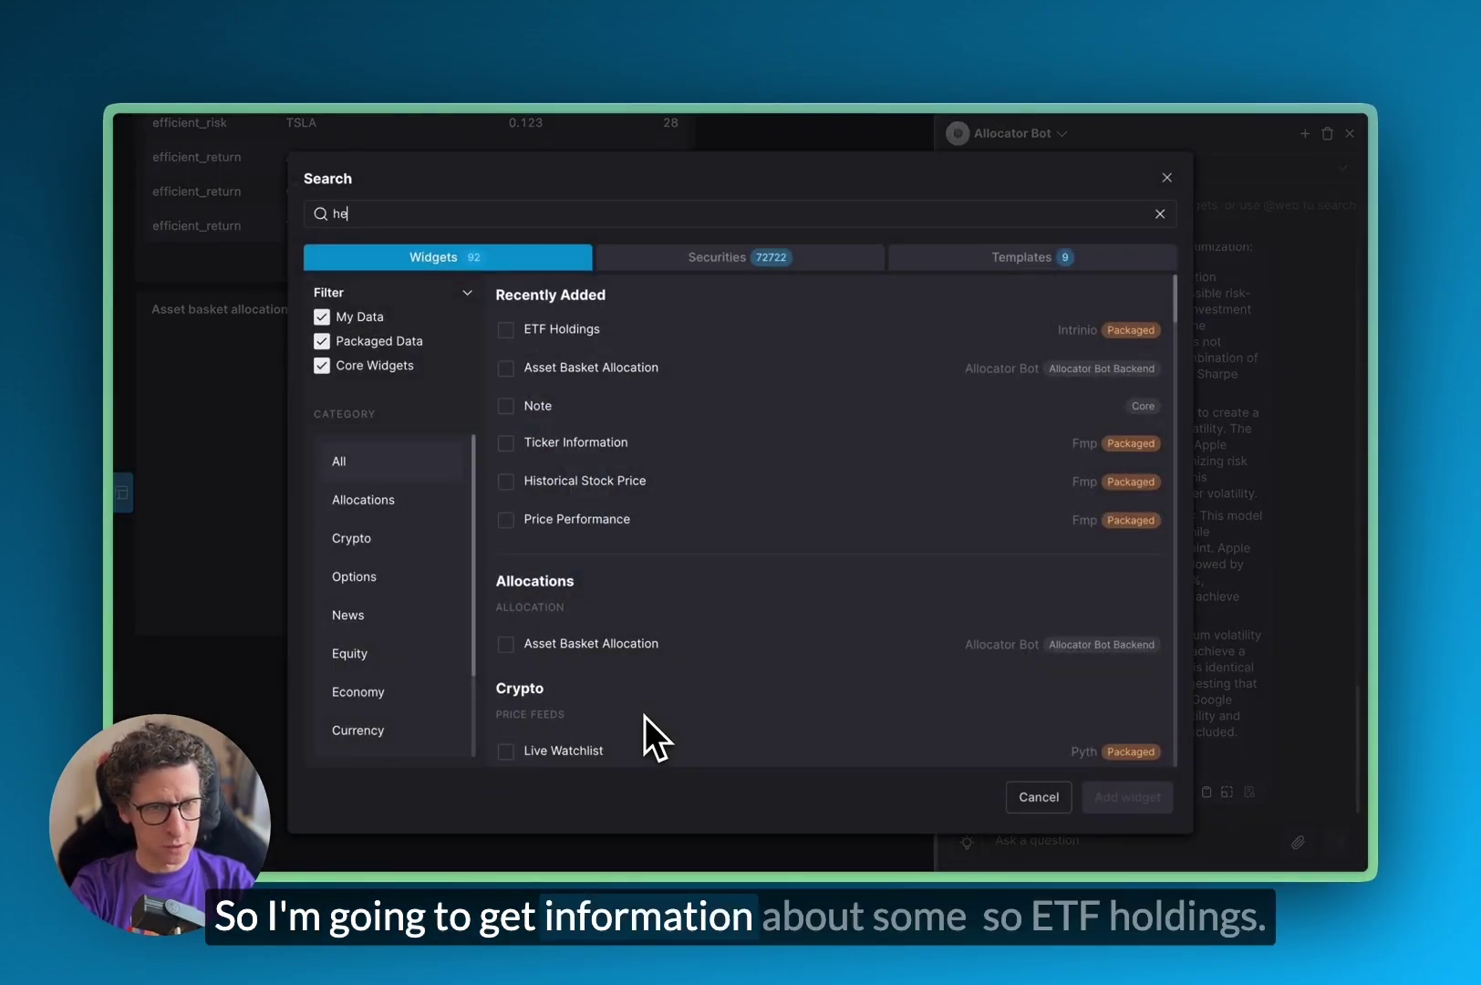
key("super+a")
type("ho")
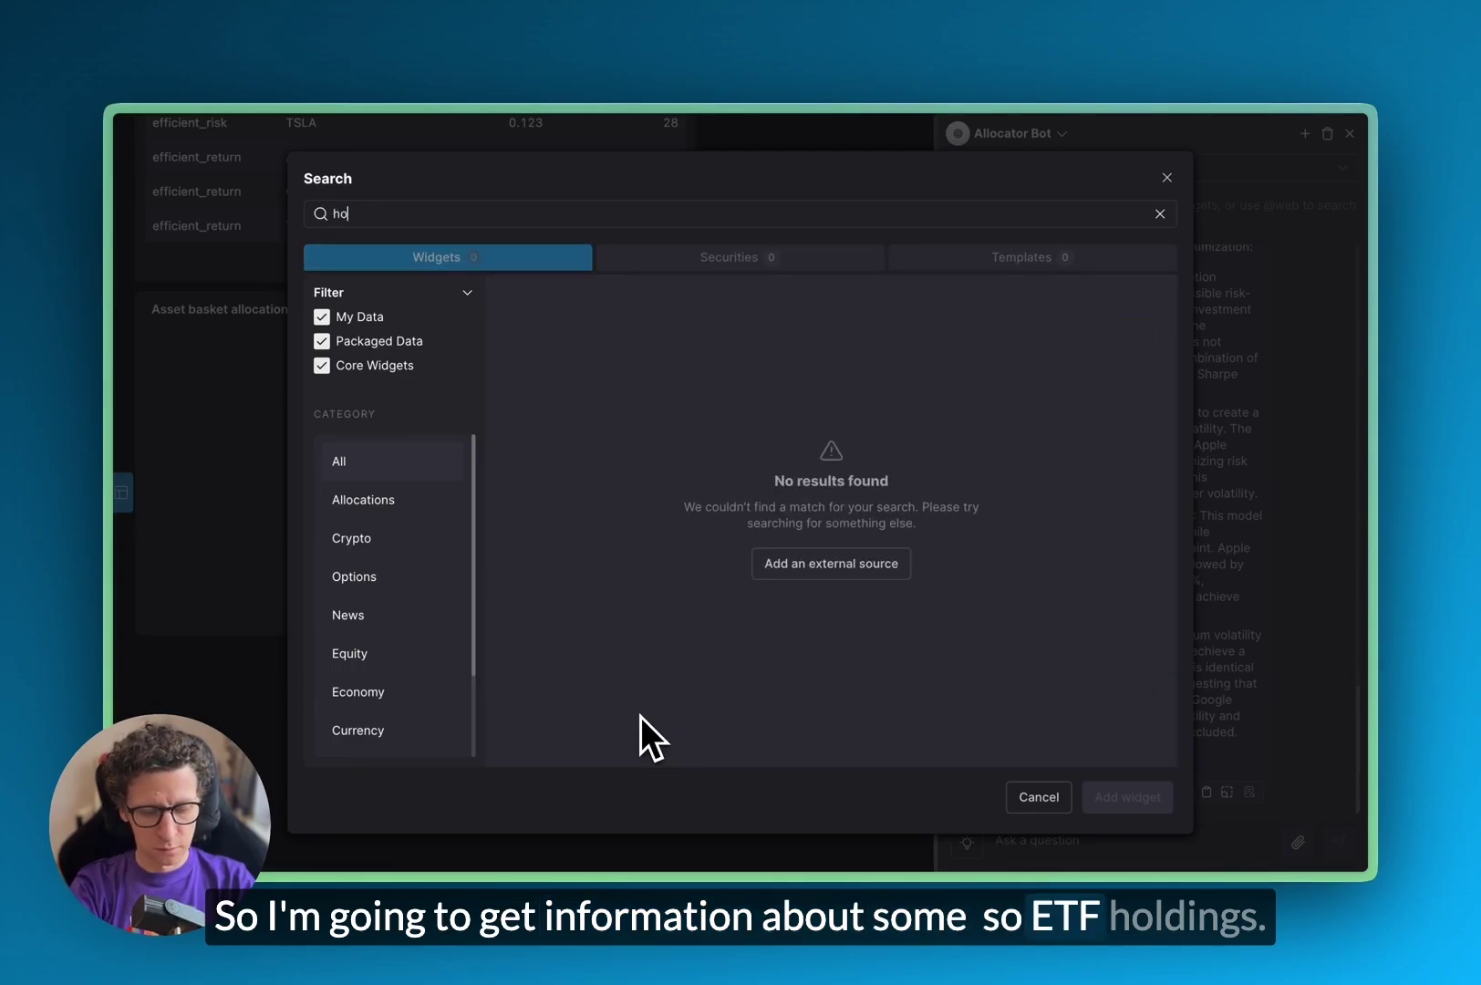
type("ld")
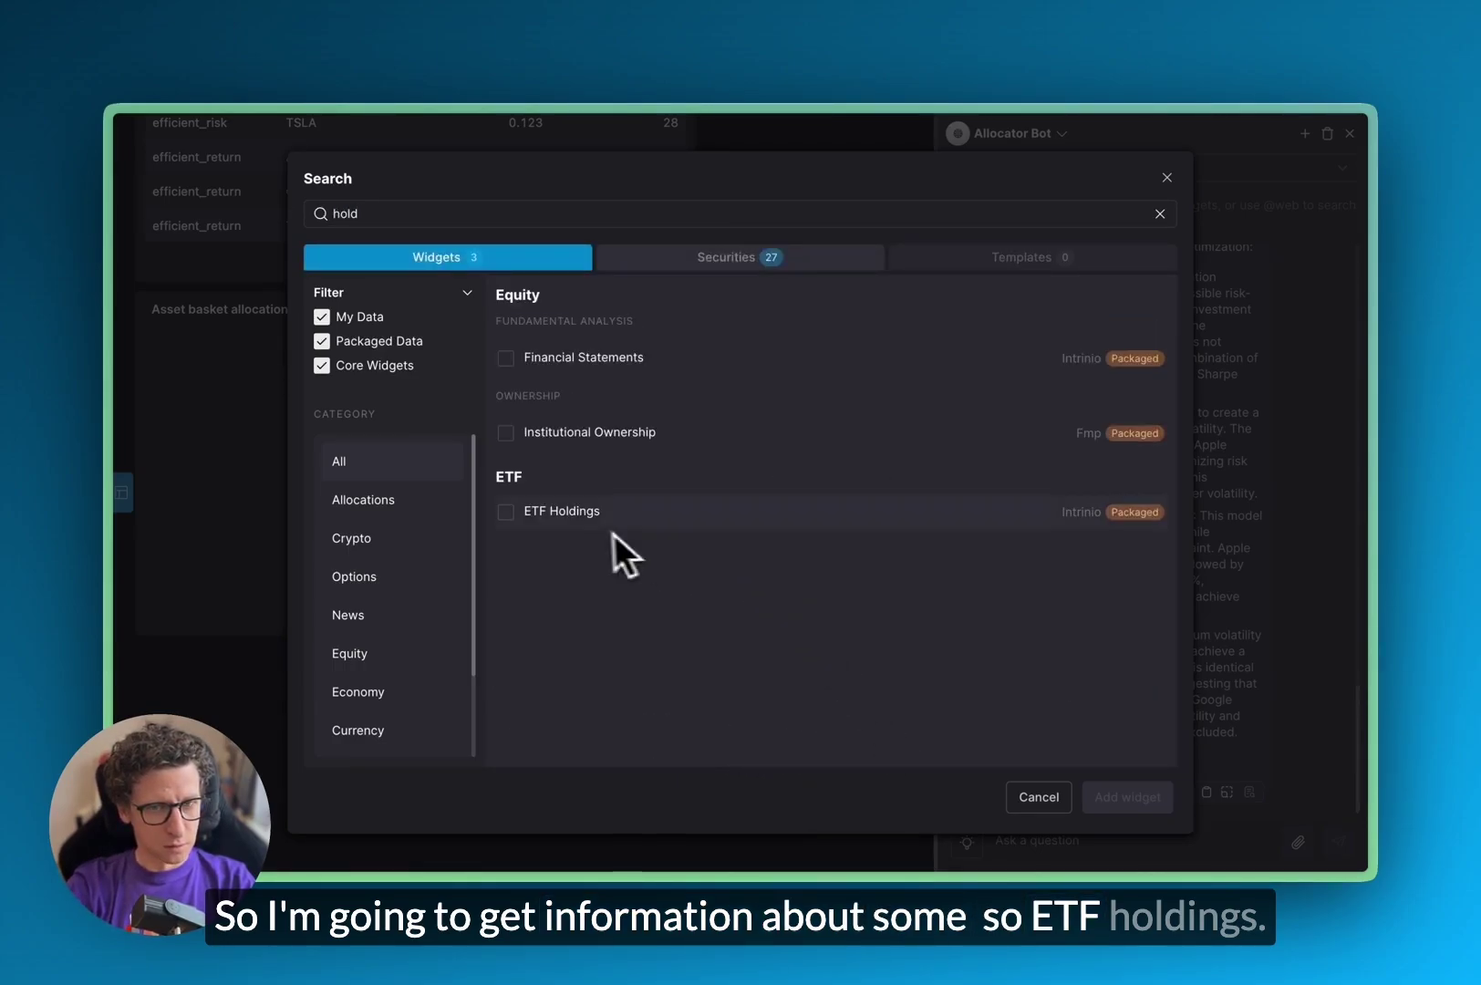
left_click(1144, 794)
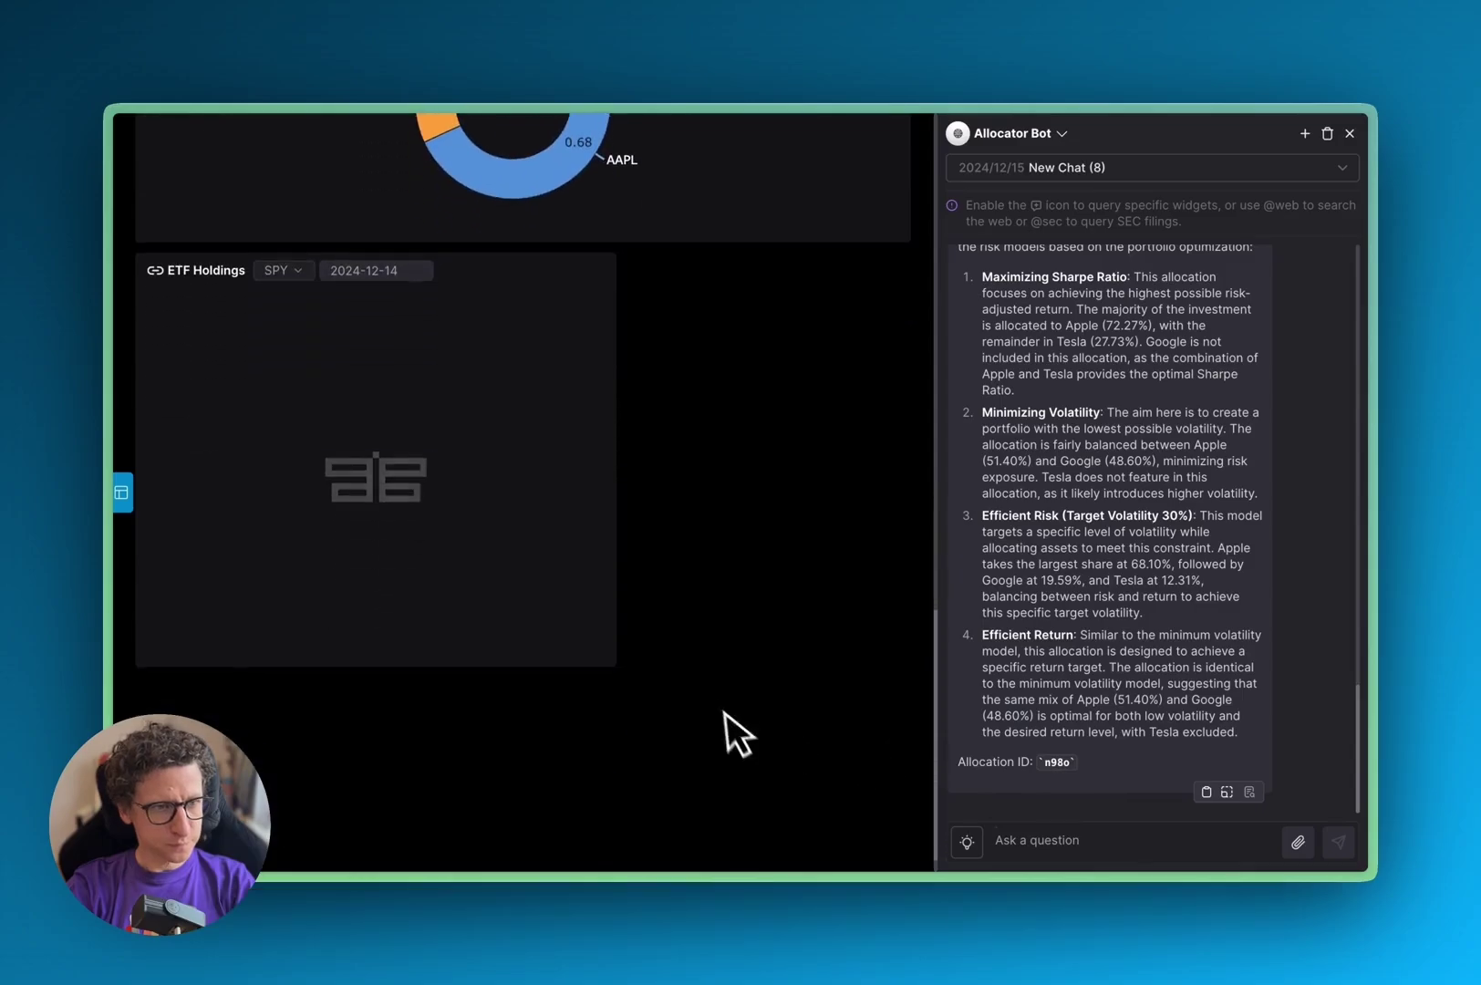
left_click_drag(606, 659, 909, 750)
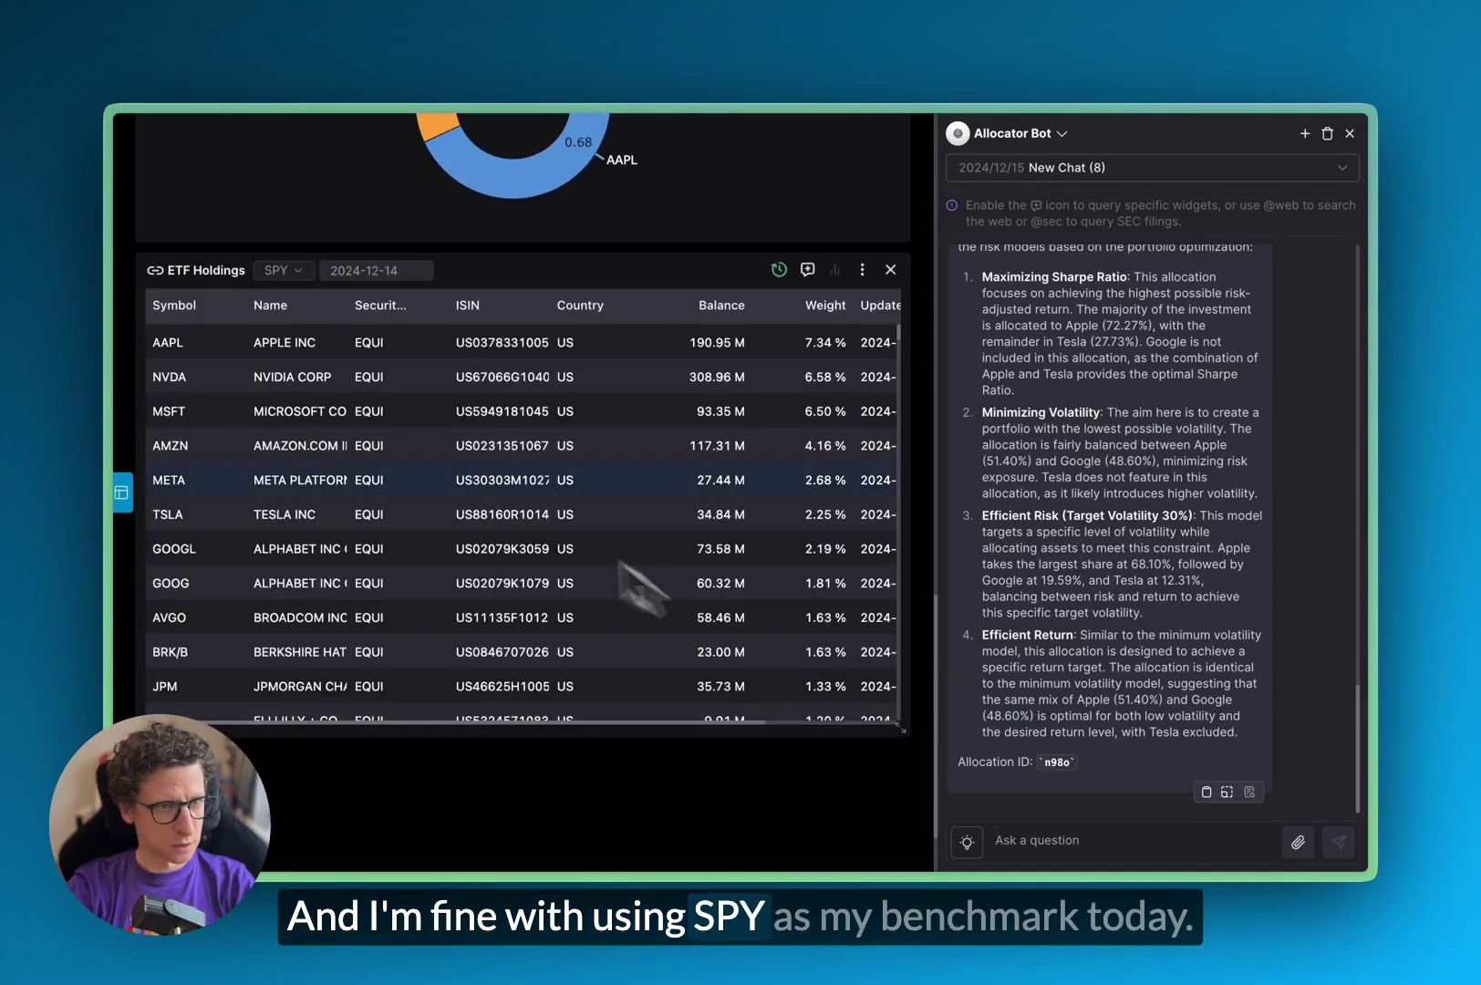
- Select the Symbol cells from AAPL to PG, then clear the Allocator Bot chat
scroll(225, 363, "up", 1)
scroll(225, 363, "up", 2)
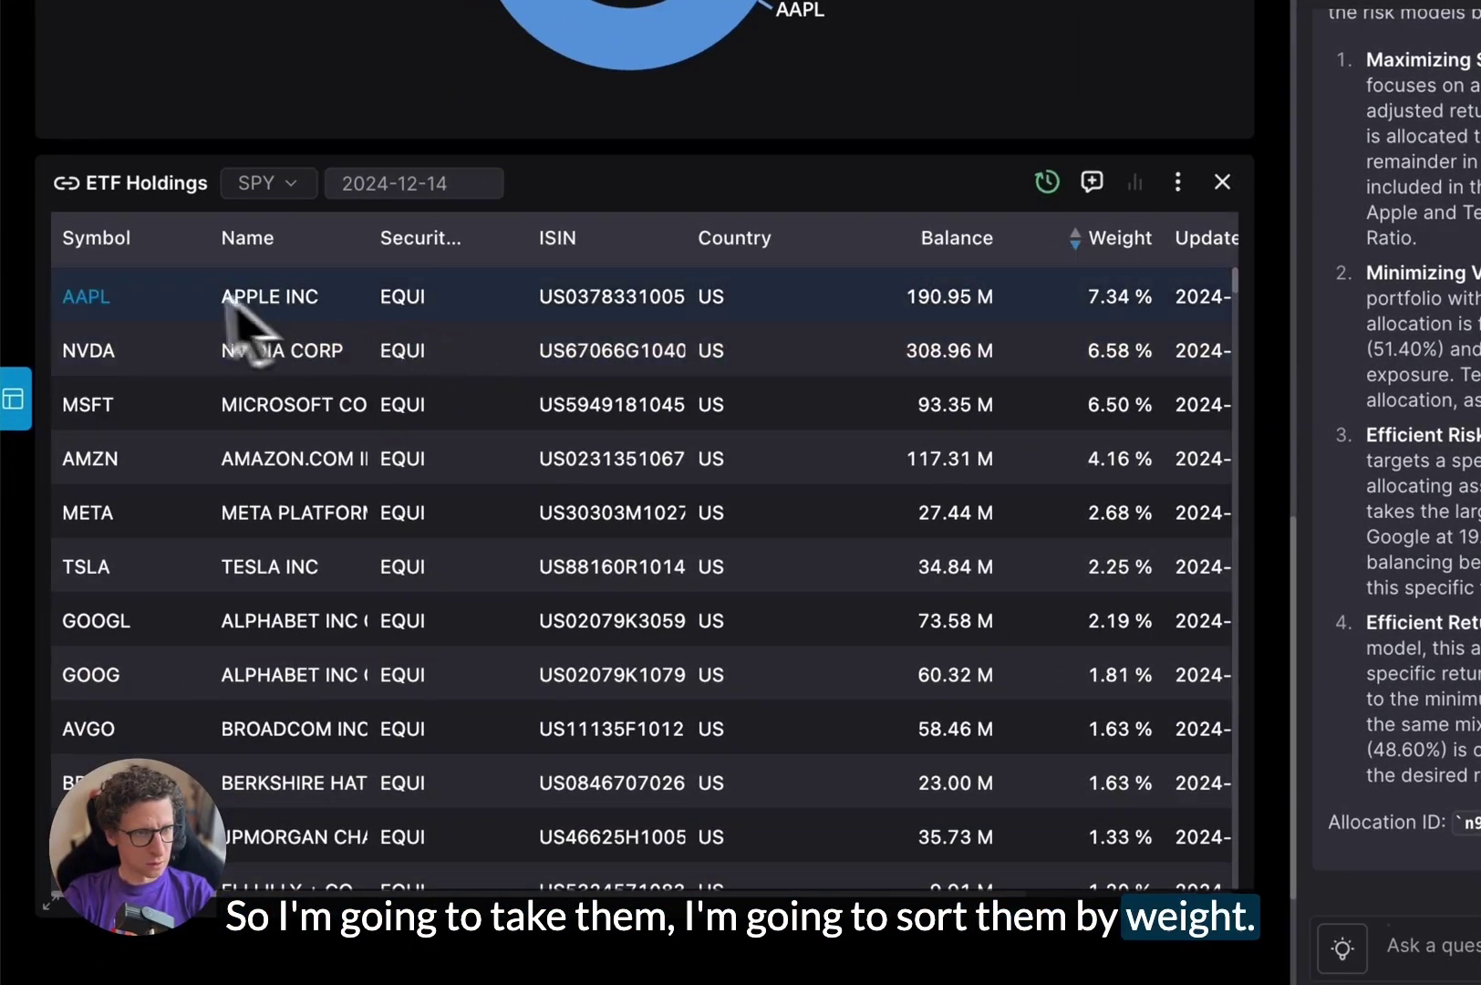
left_click_drag(150, 305, 137, 857)
left_click(1381, 562)
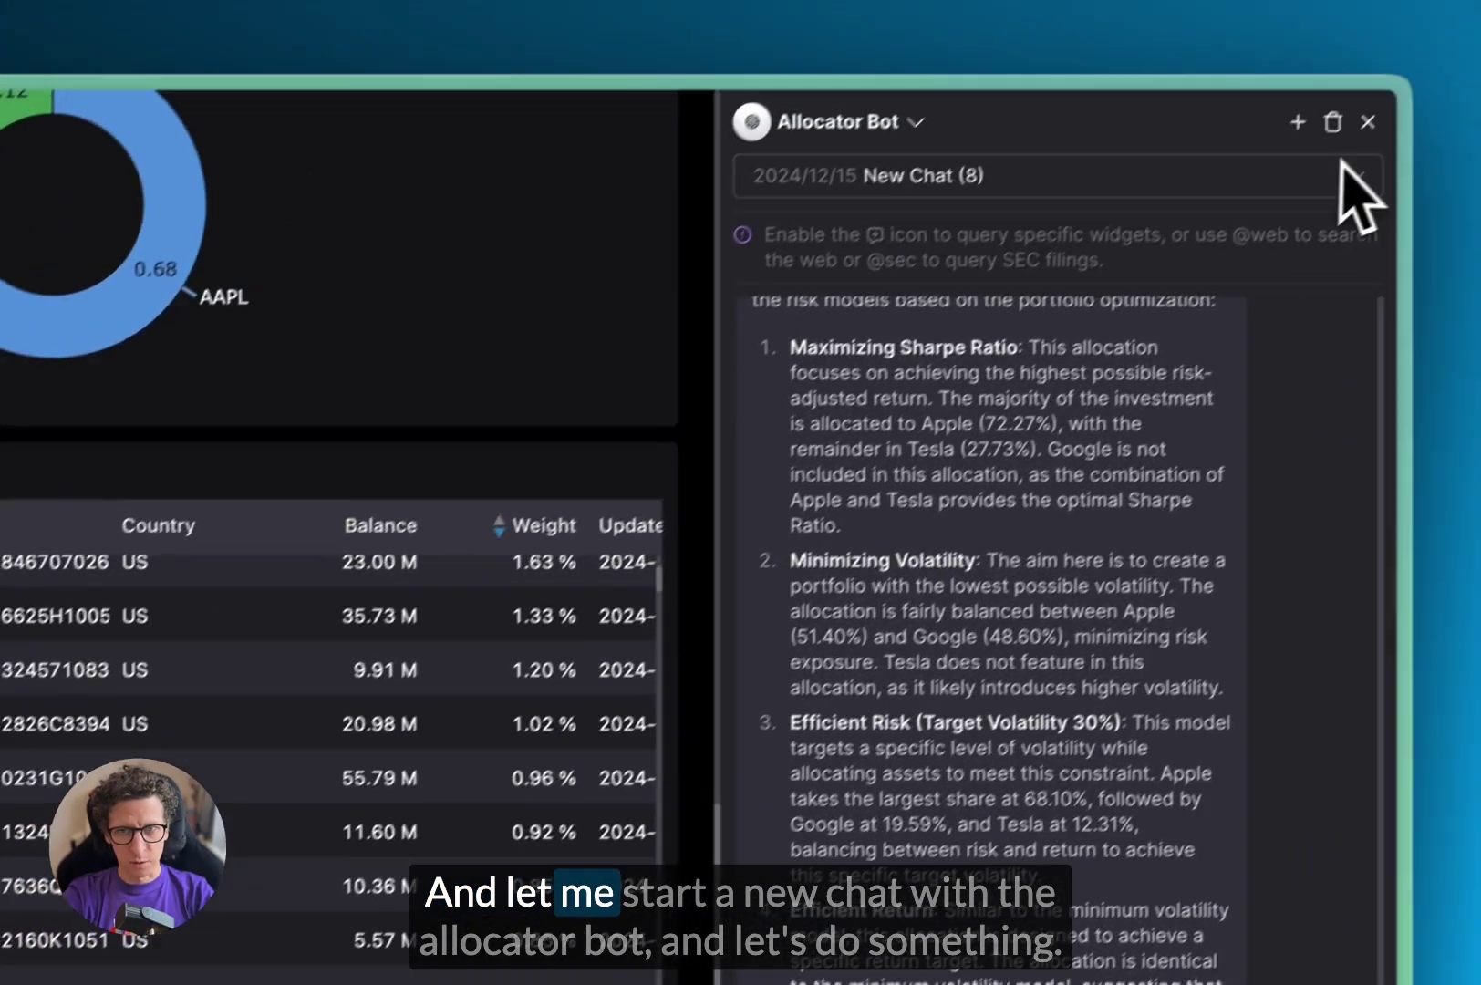
left_click(1332, 122)
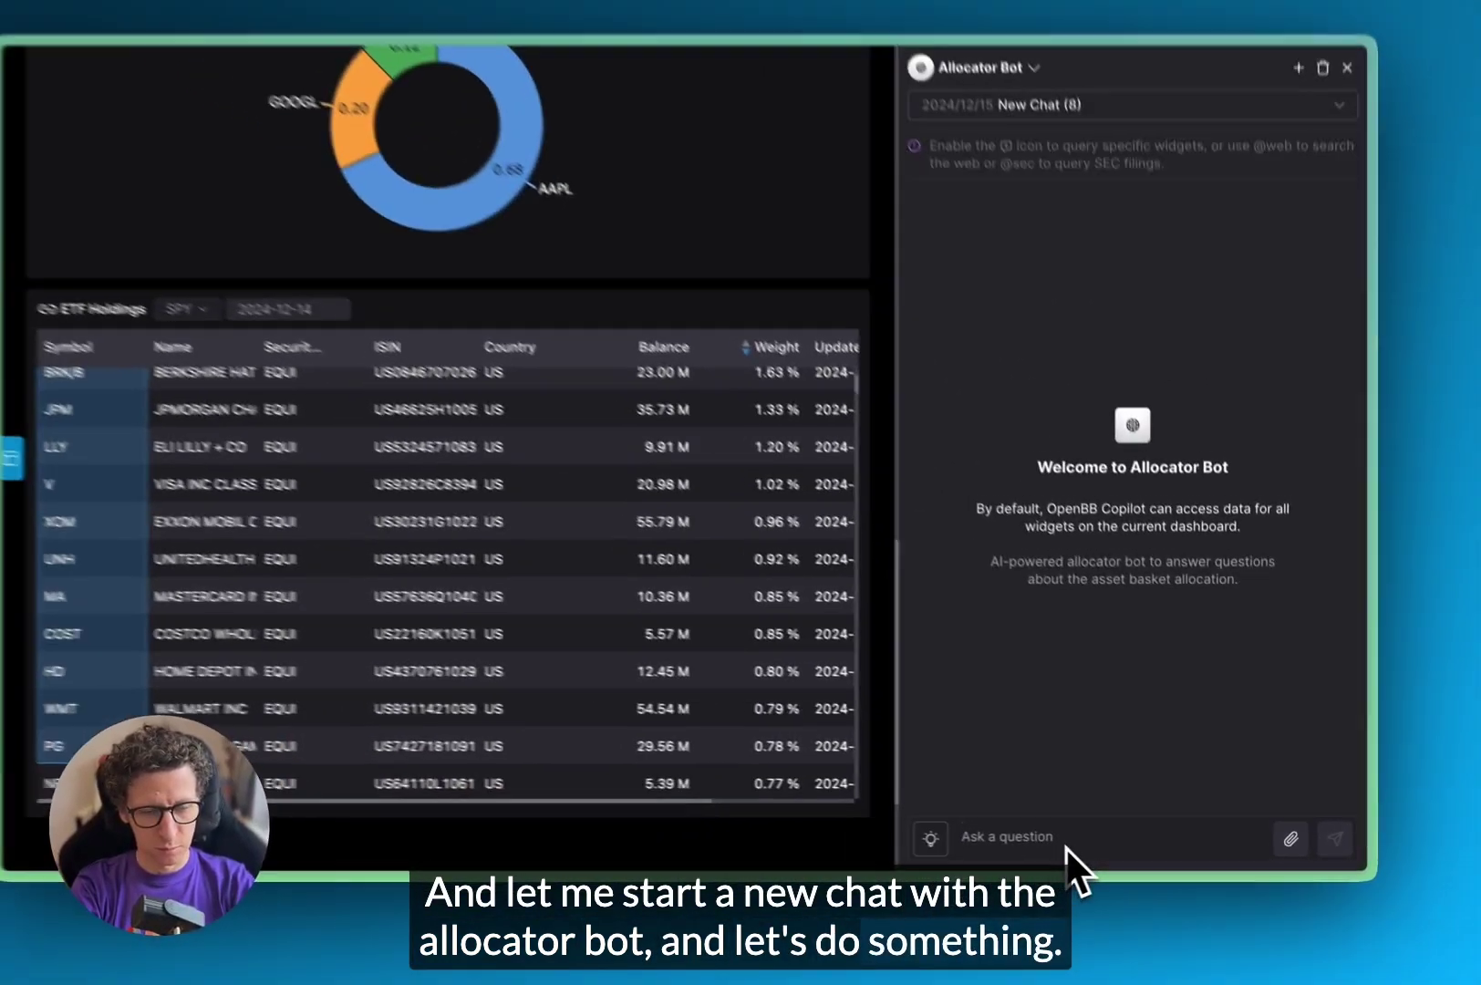
- Send 'let us do this' with the pasted tickers, 100000 total, rfr 7%, target vol 30%, 5 years
left_click(1067, 846)
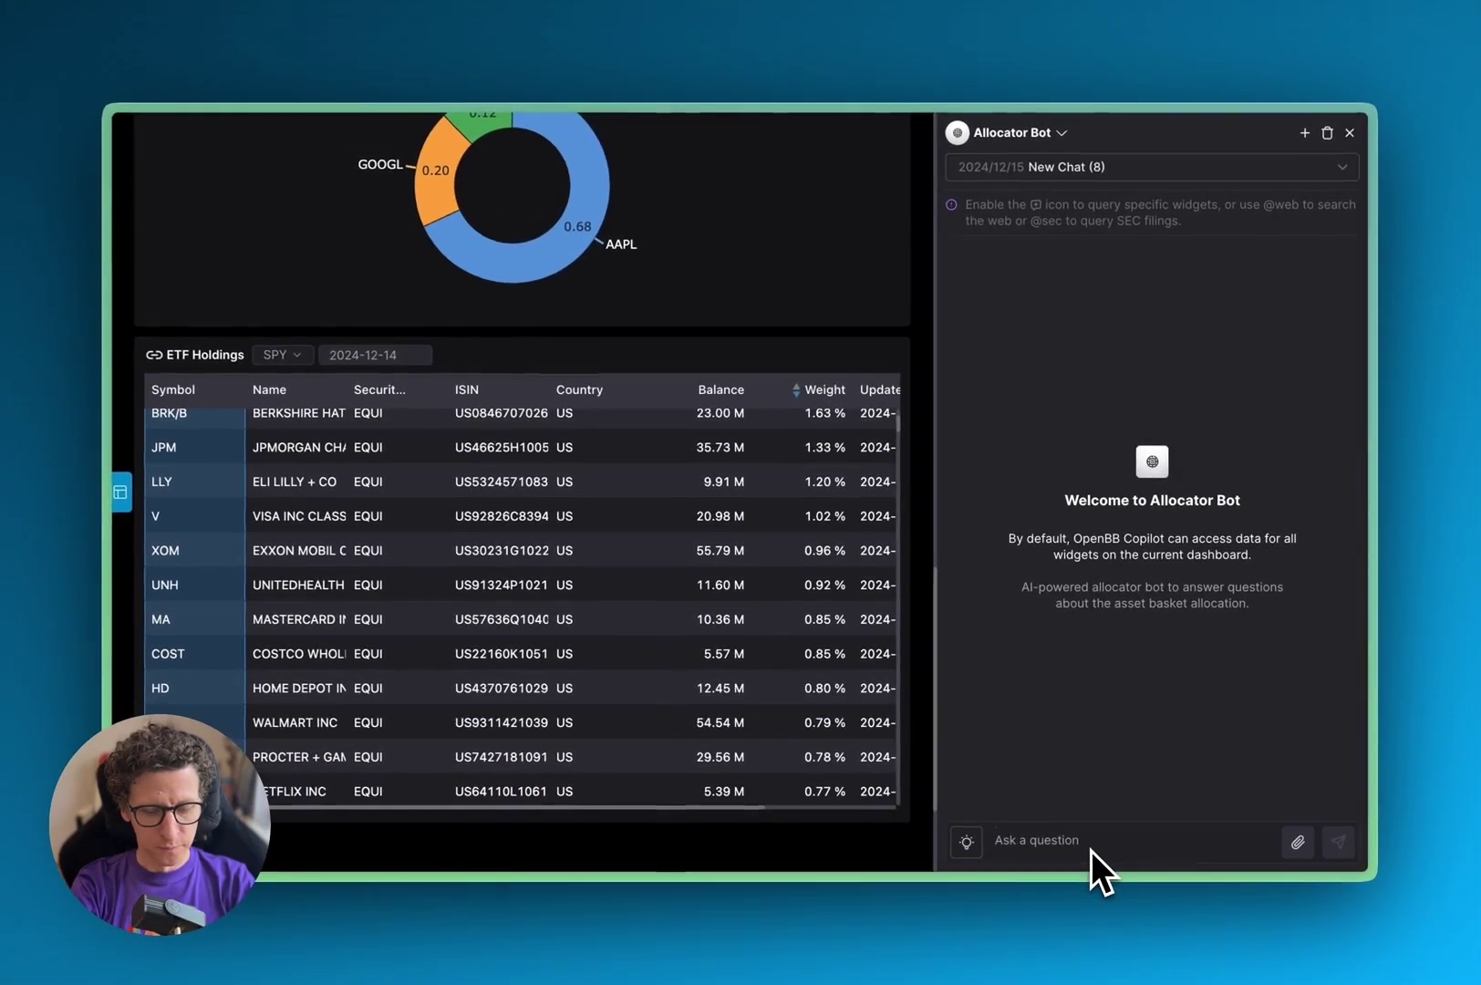
type("let")
type(" us do ")
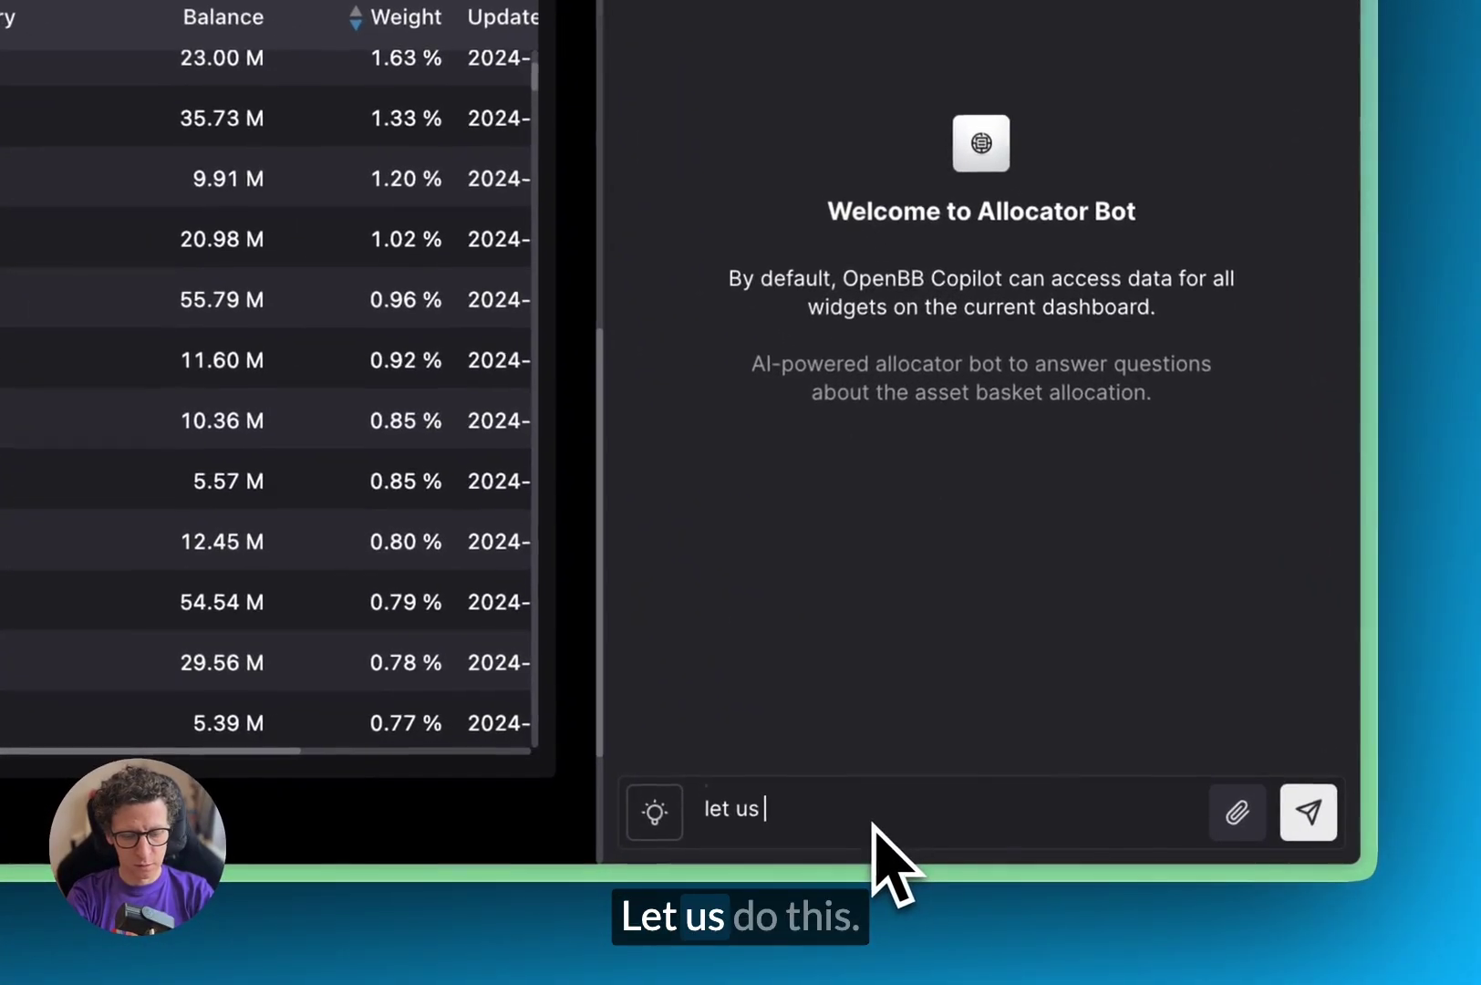
type("thi")
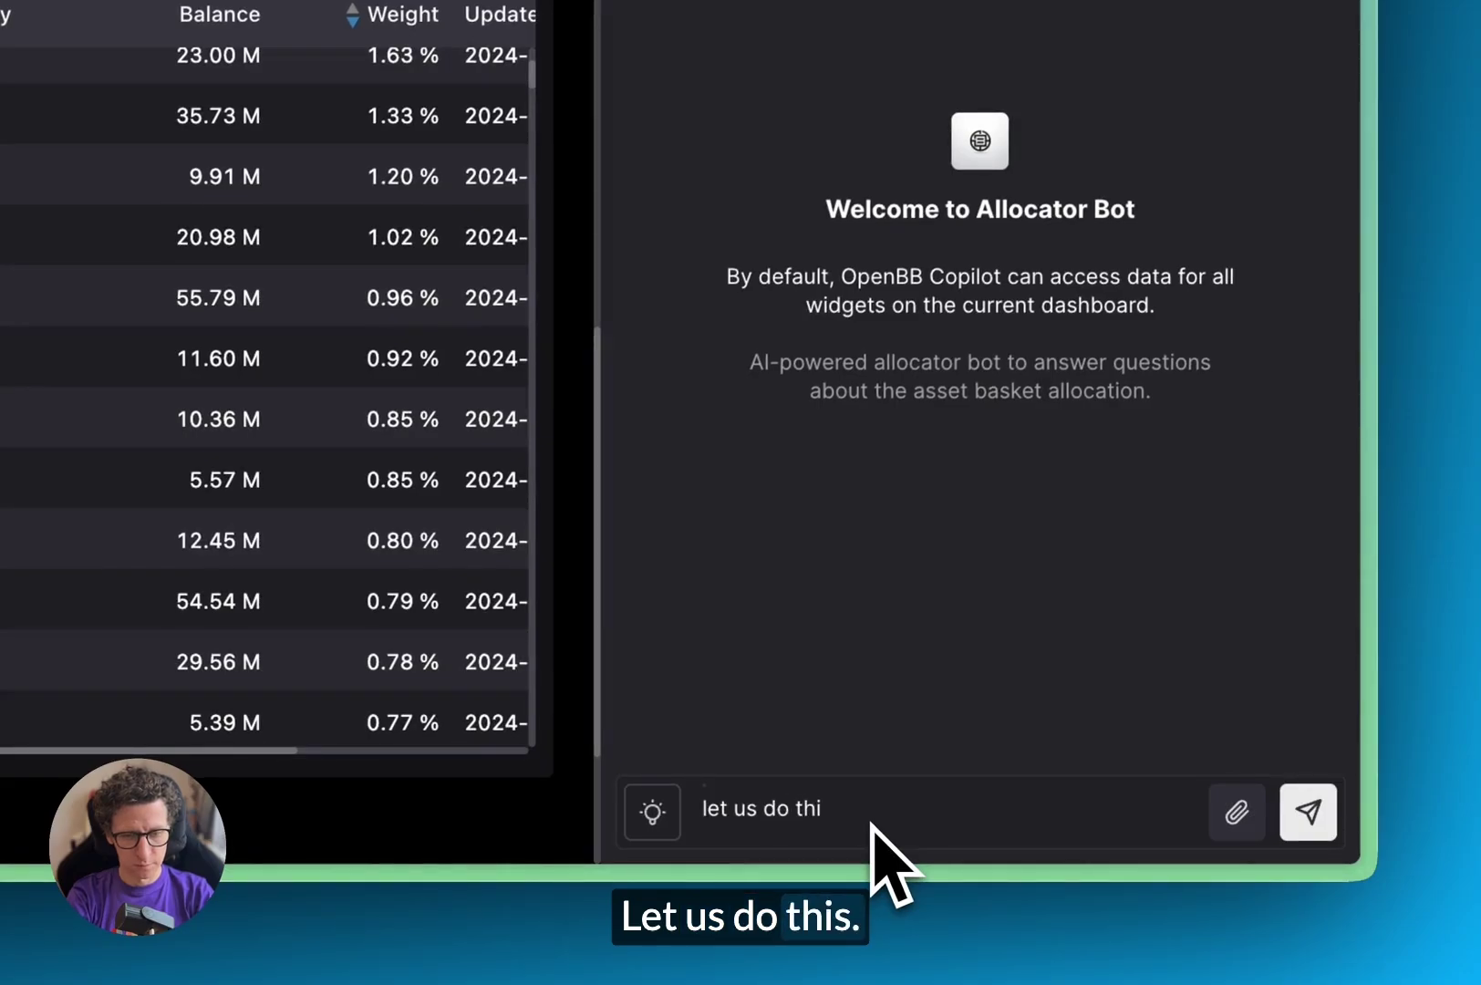
type("s")
key("shift+Return")
key("shift+Return")
type("AAPL NVDA MSFT AMZN META TSLA GOOGL GOOG AVGO BRK/B JPM LLY V XOM UNH MA COST HD WMT PG")
key("shift+Return")
key("shift+Return")
type("to")
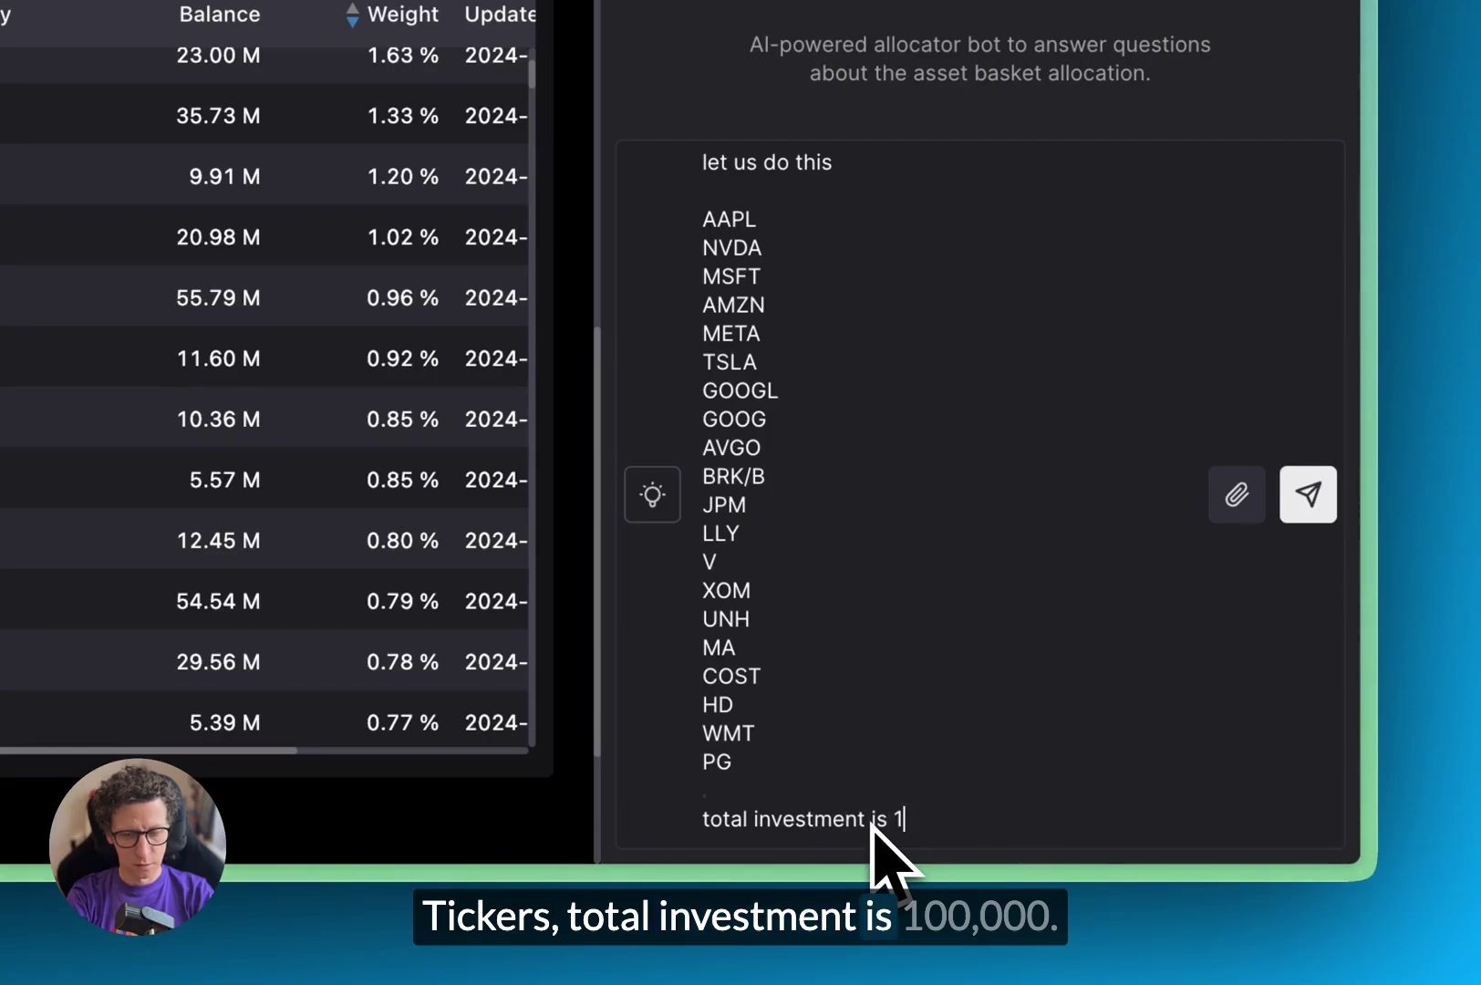
key("shift+Return")
key("shift+Return")
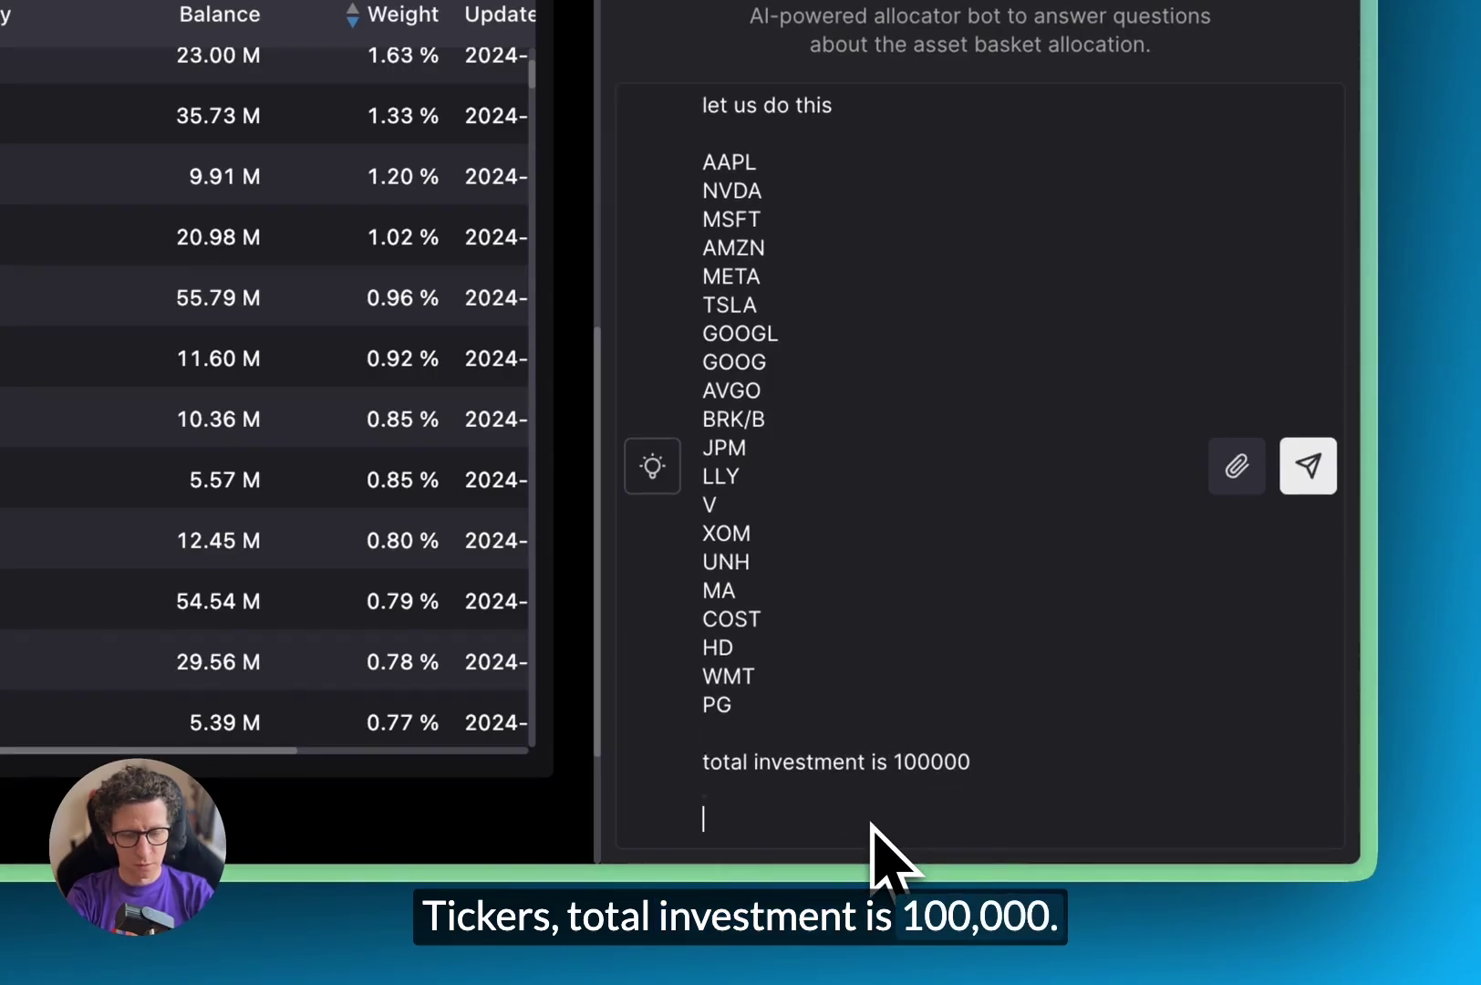
type("rfr")
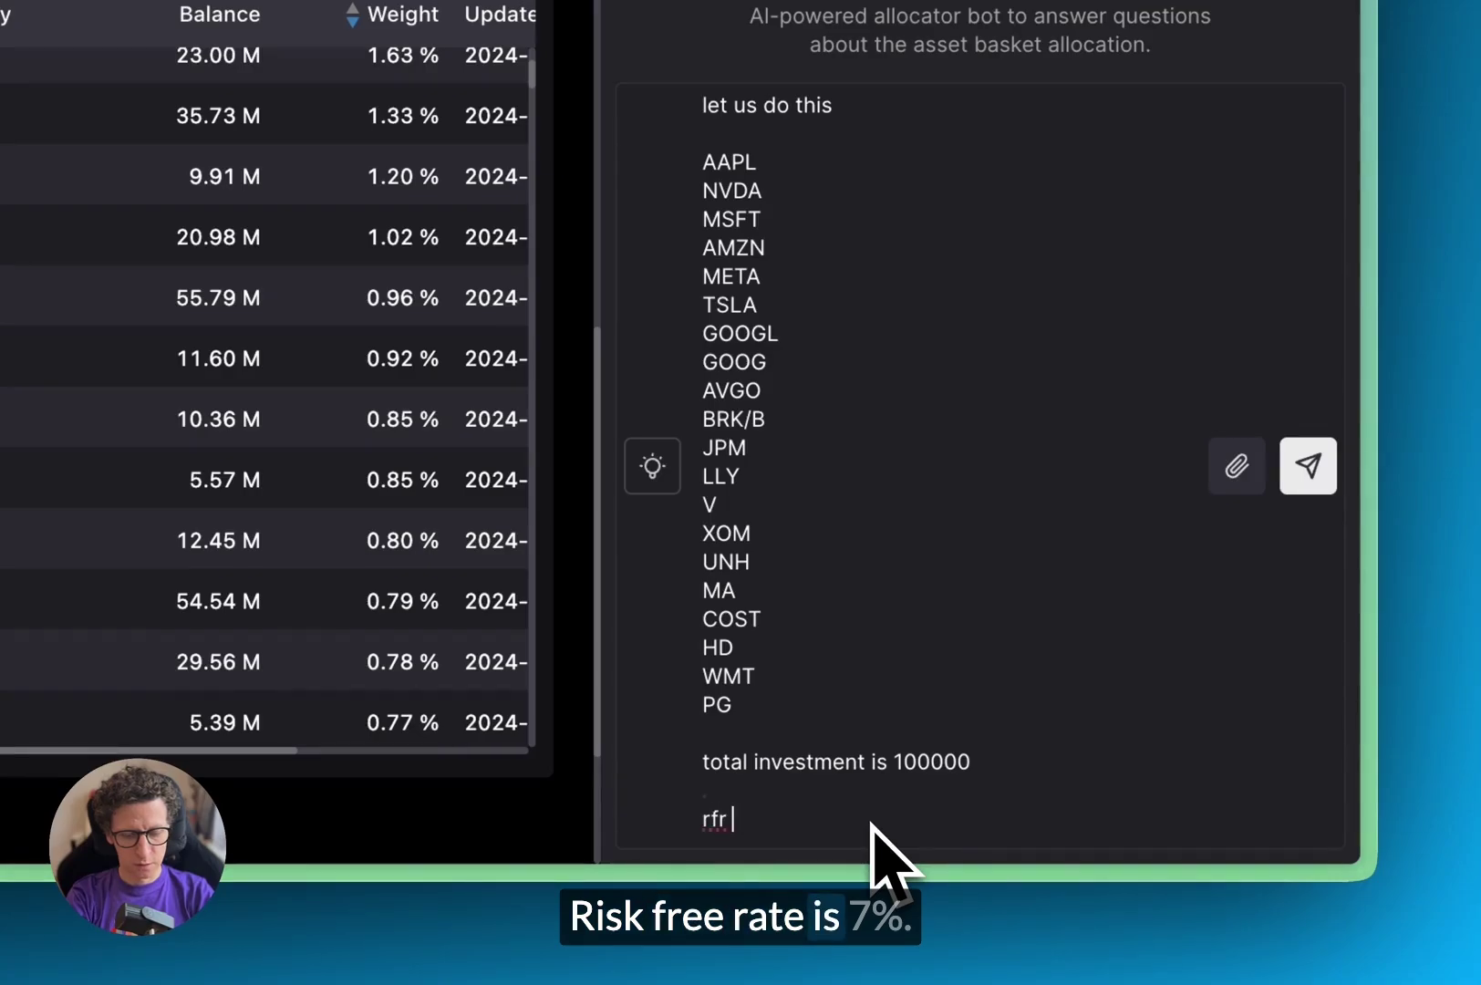
type(" 7%")
key("shift+Return")
key("shift+Return")
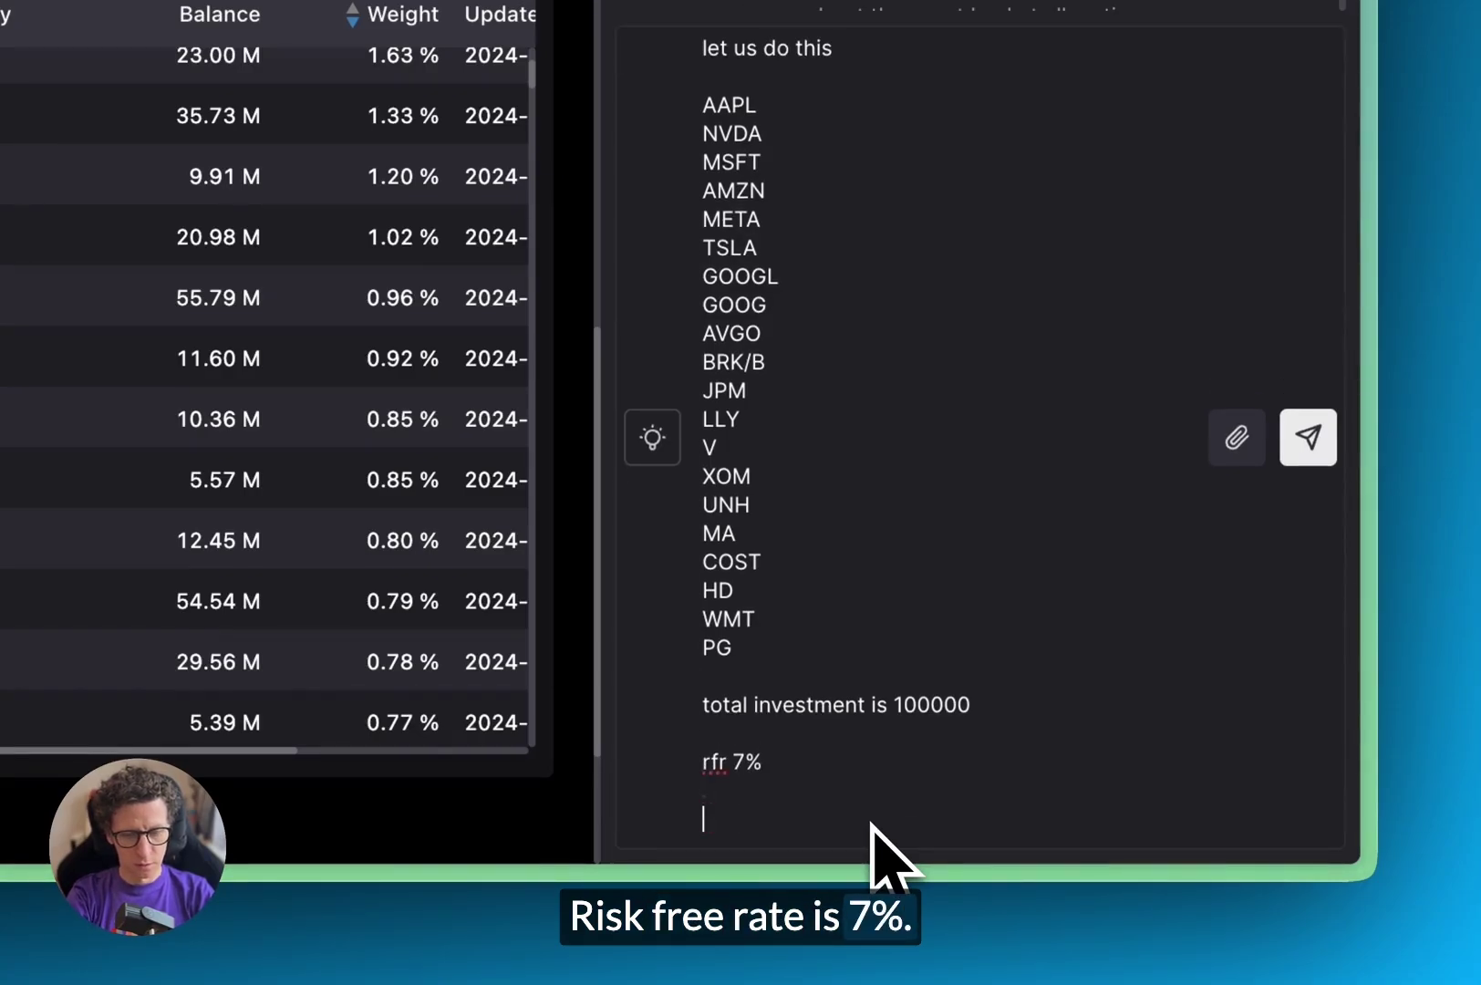
type("target vol 30%")
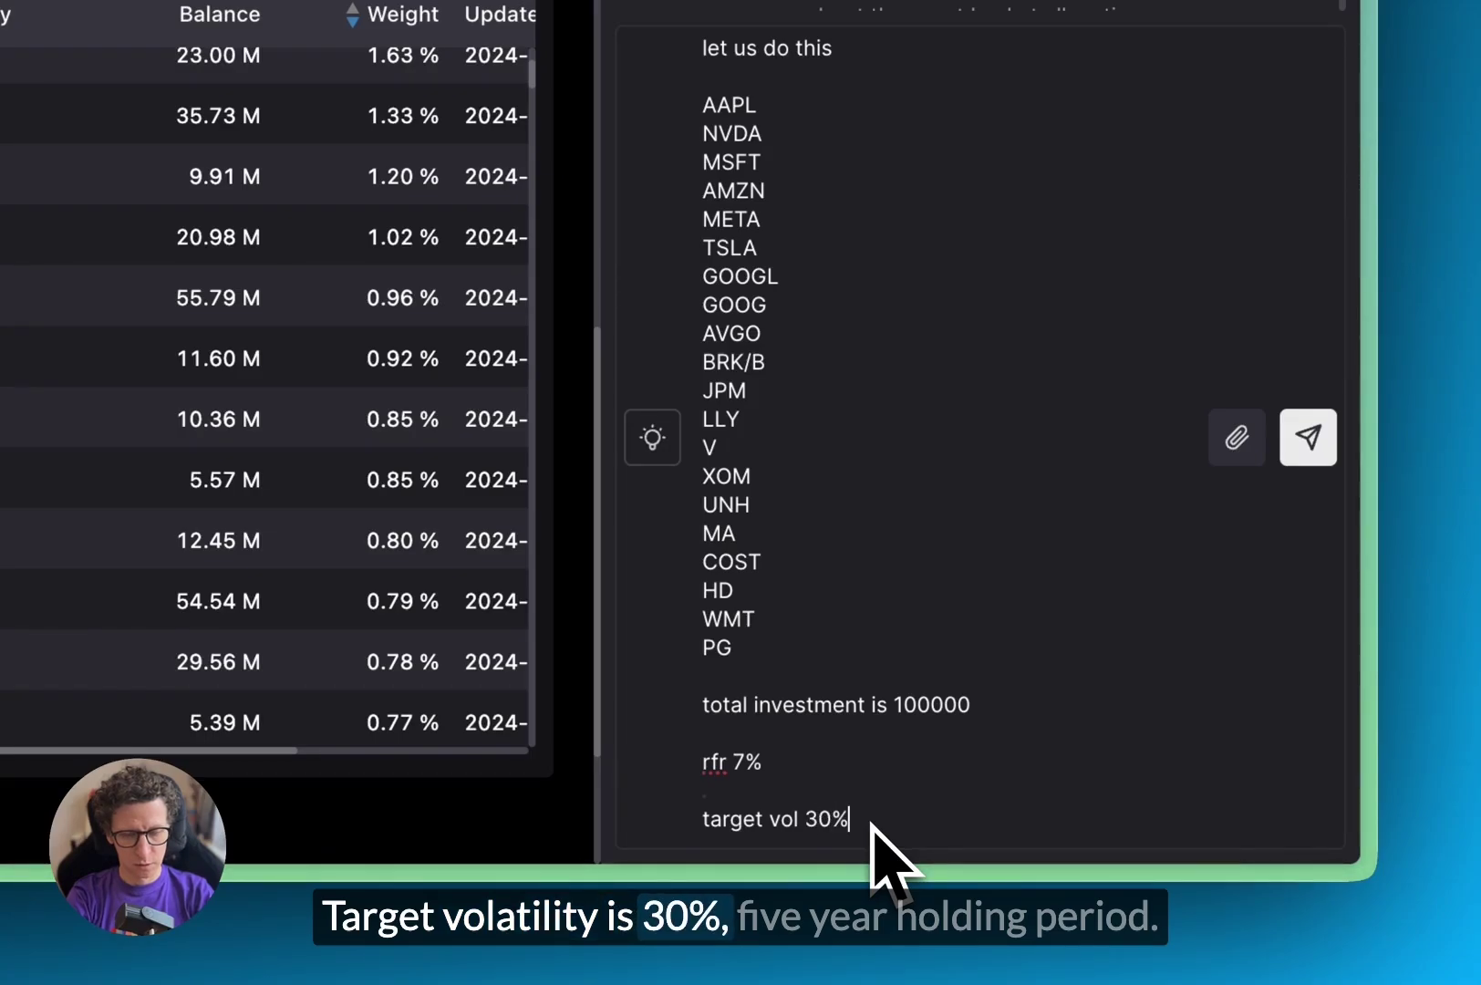
key("shift+Return")
key("shift+Return")
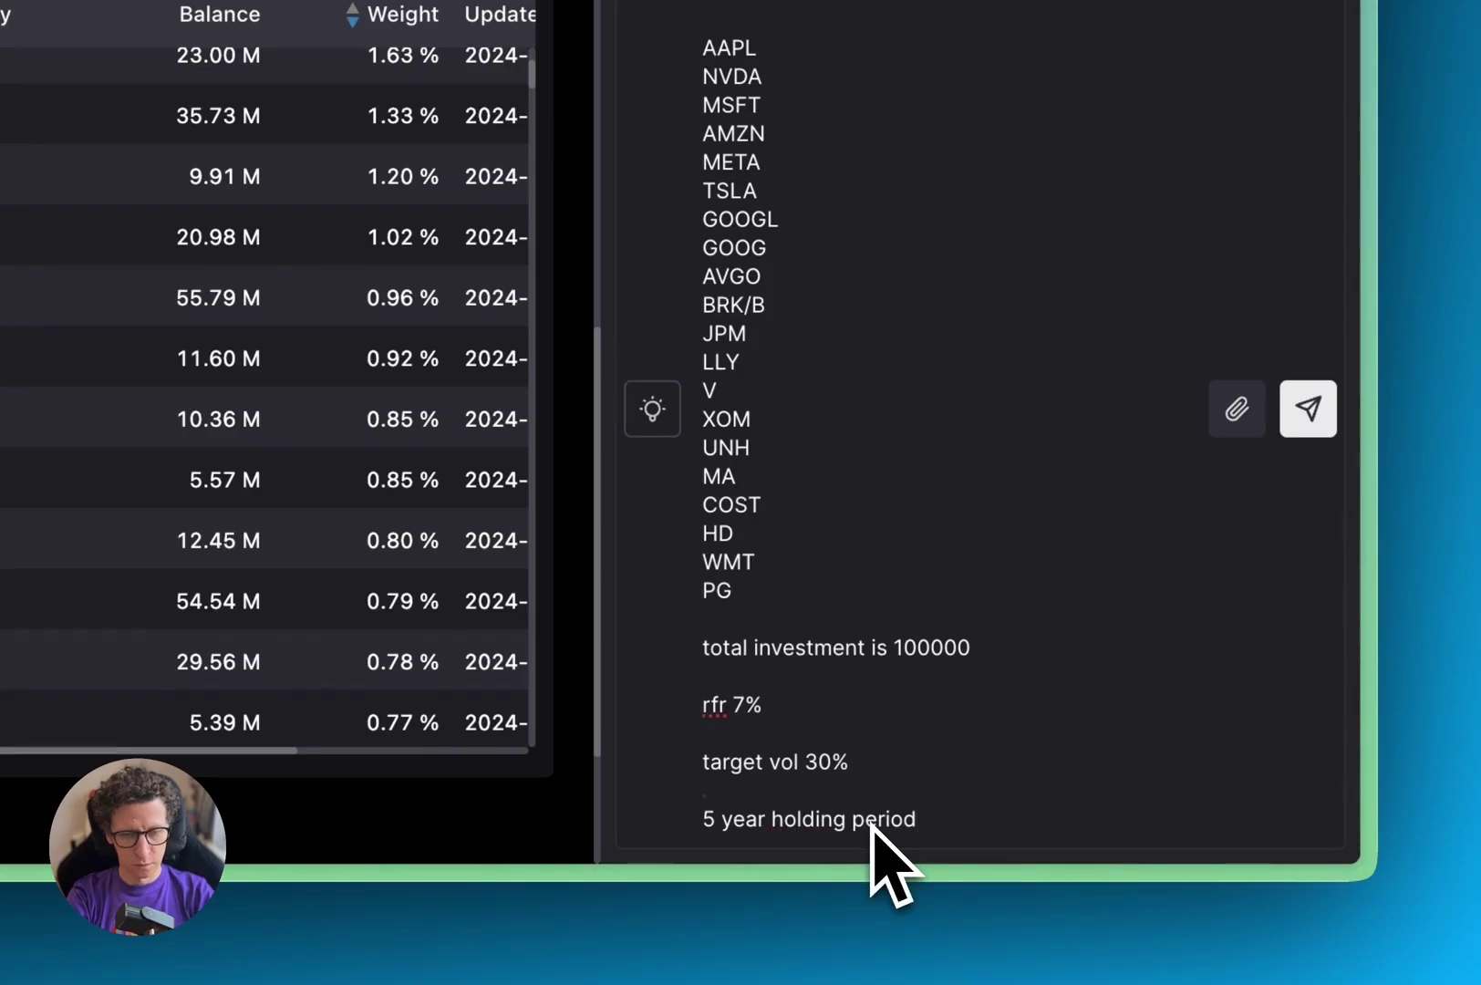
key("shift+Return")
key("shift+Return")
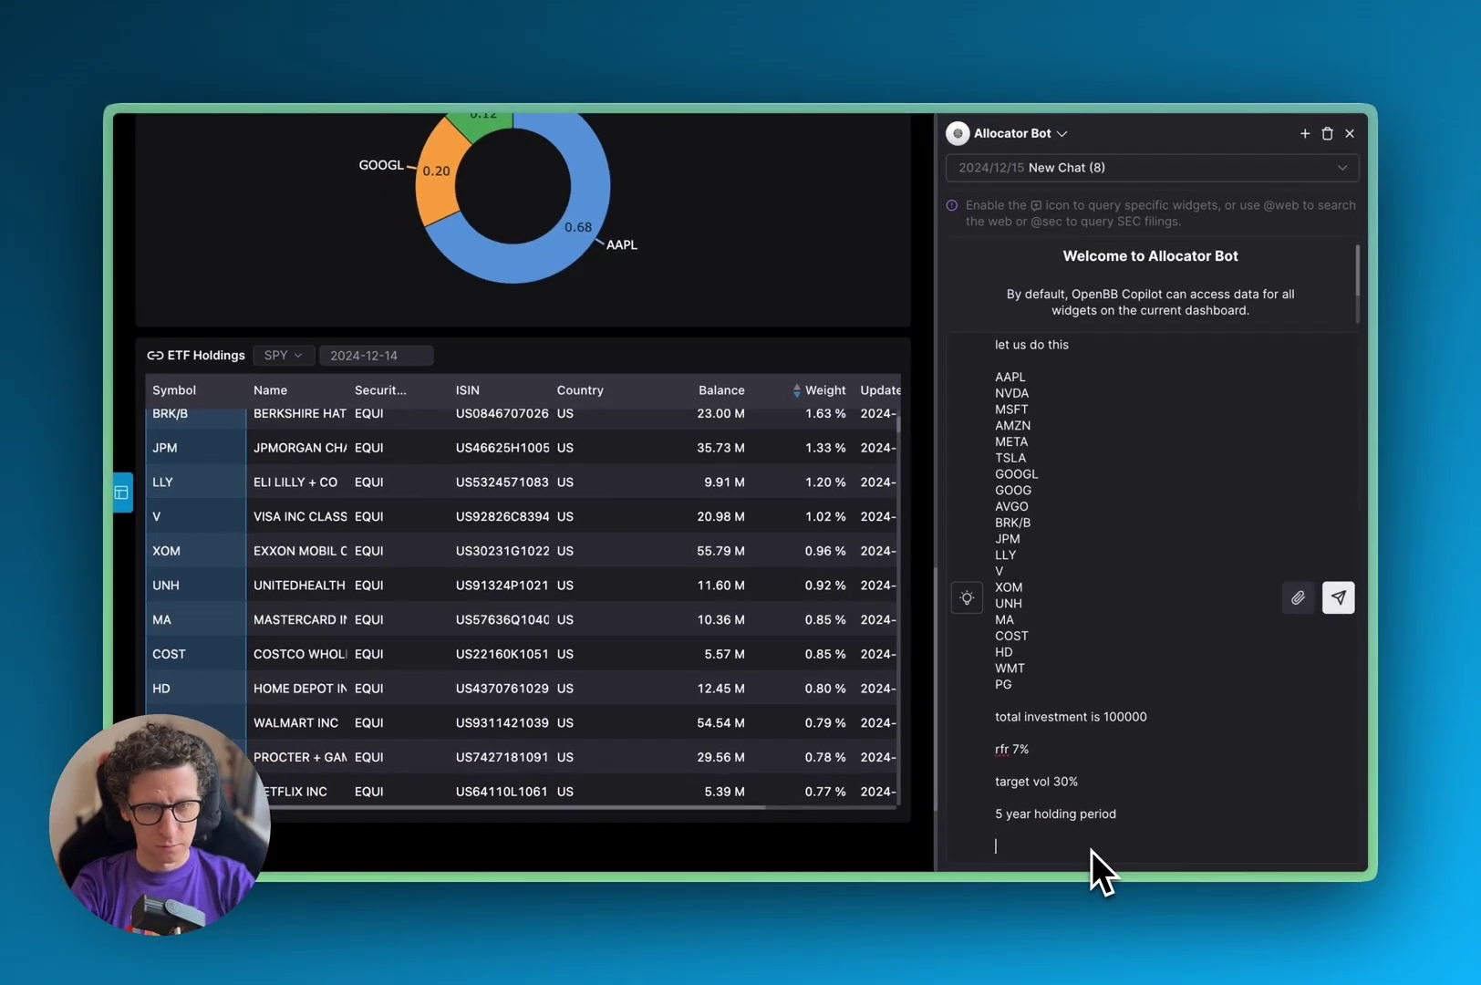
key("Return")
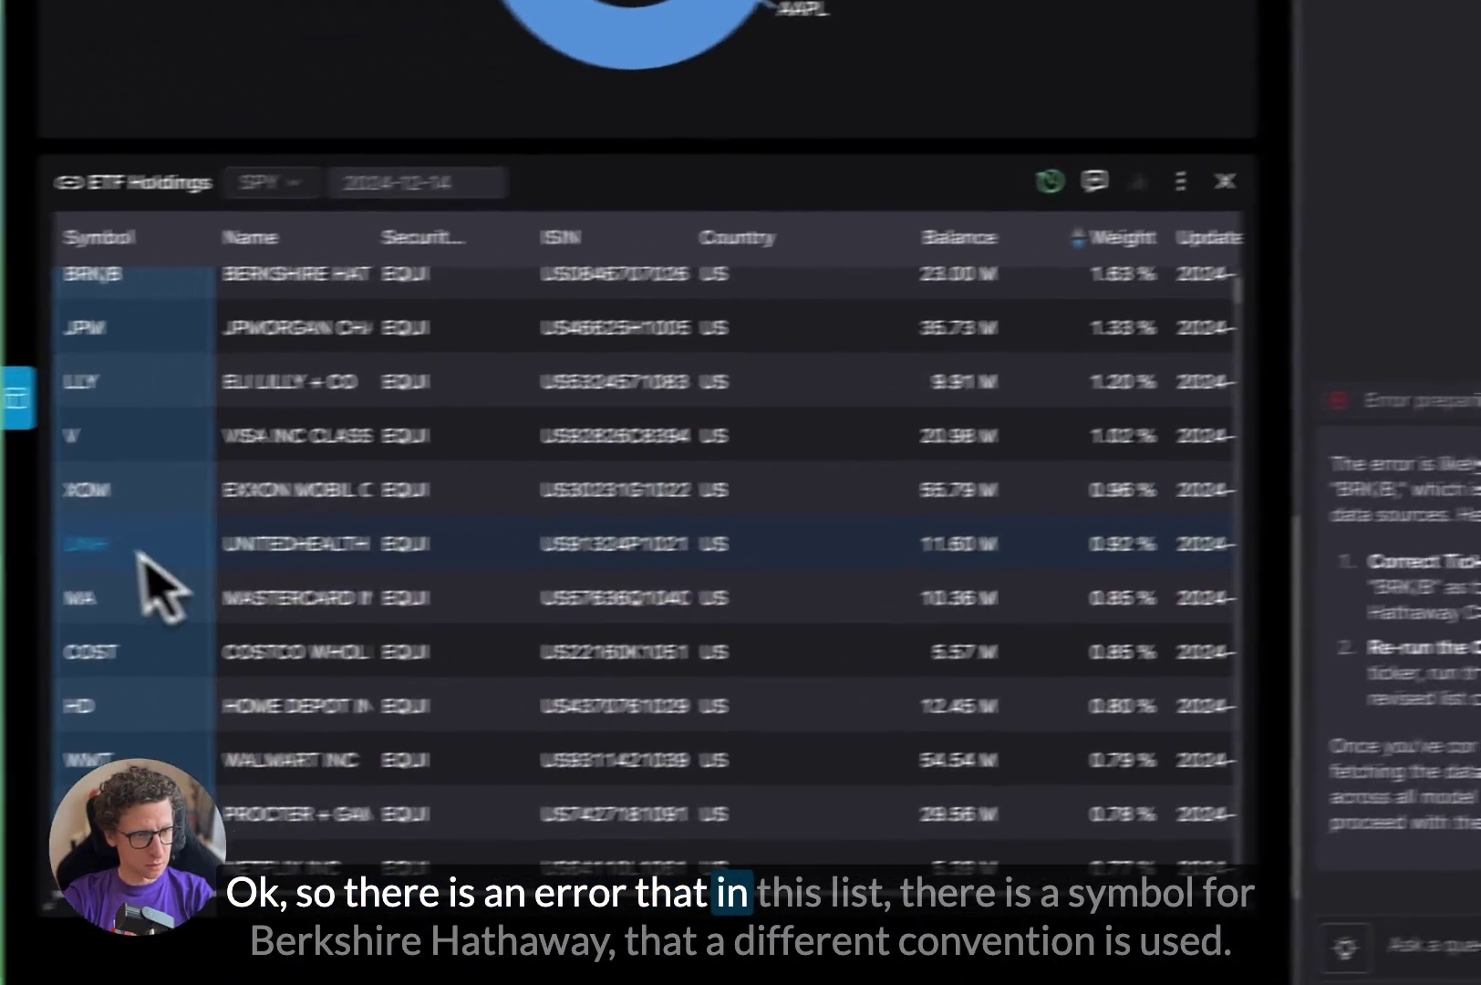
- Scroll the ETF Holdings table to find the BRK/B row flagged in the bot's error
scroll(155, 588, "down", 3)
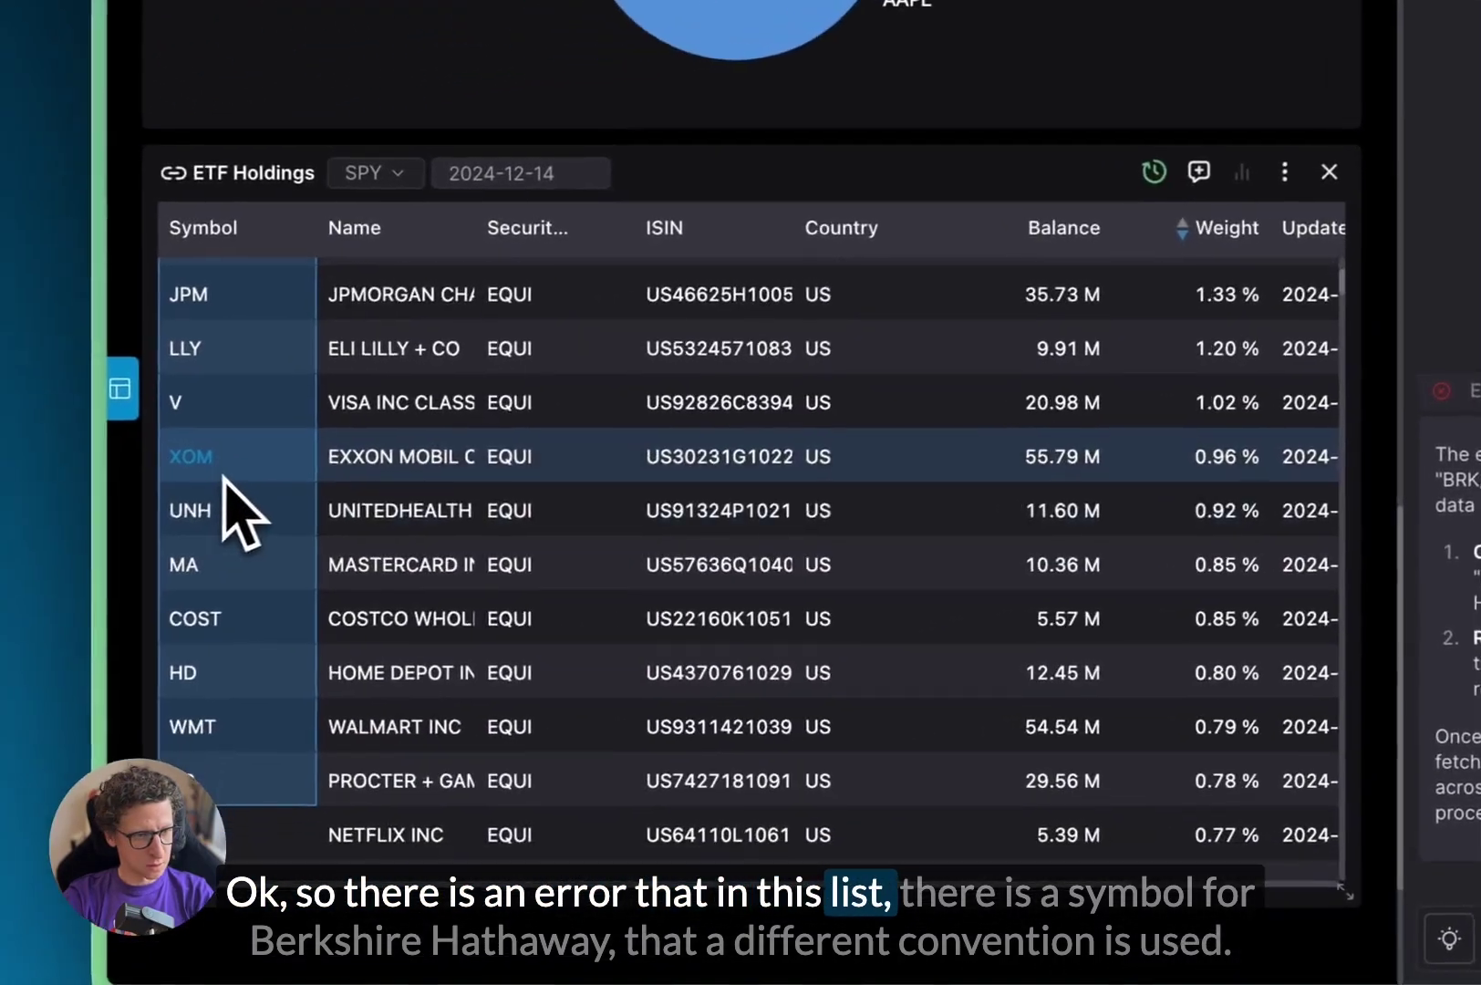
scroll(254, 514, "up", 6)
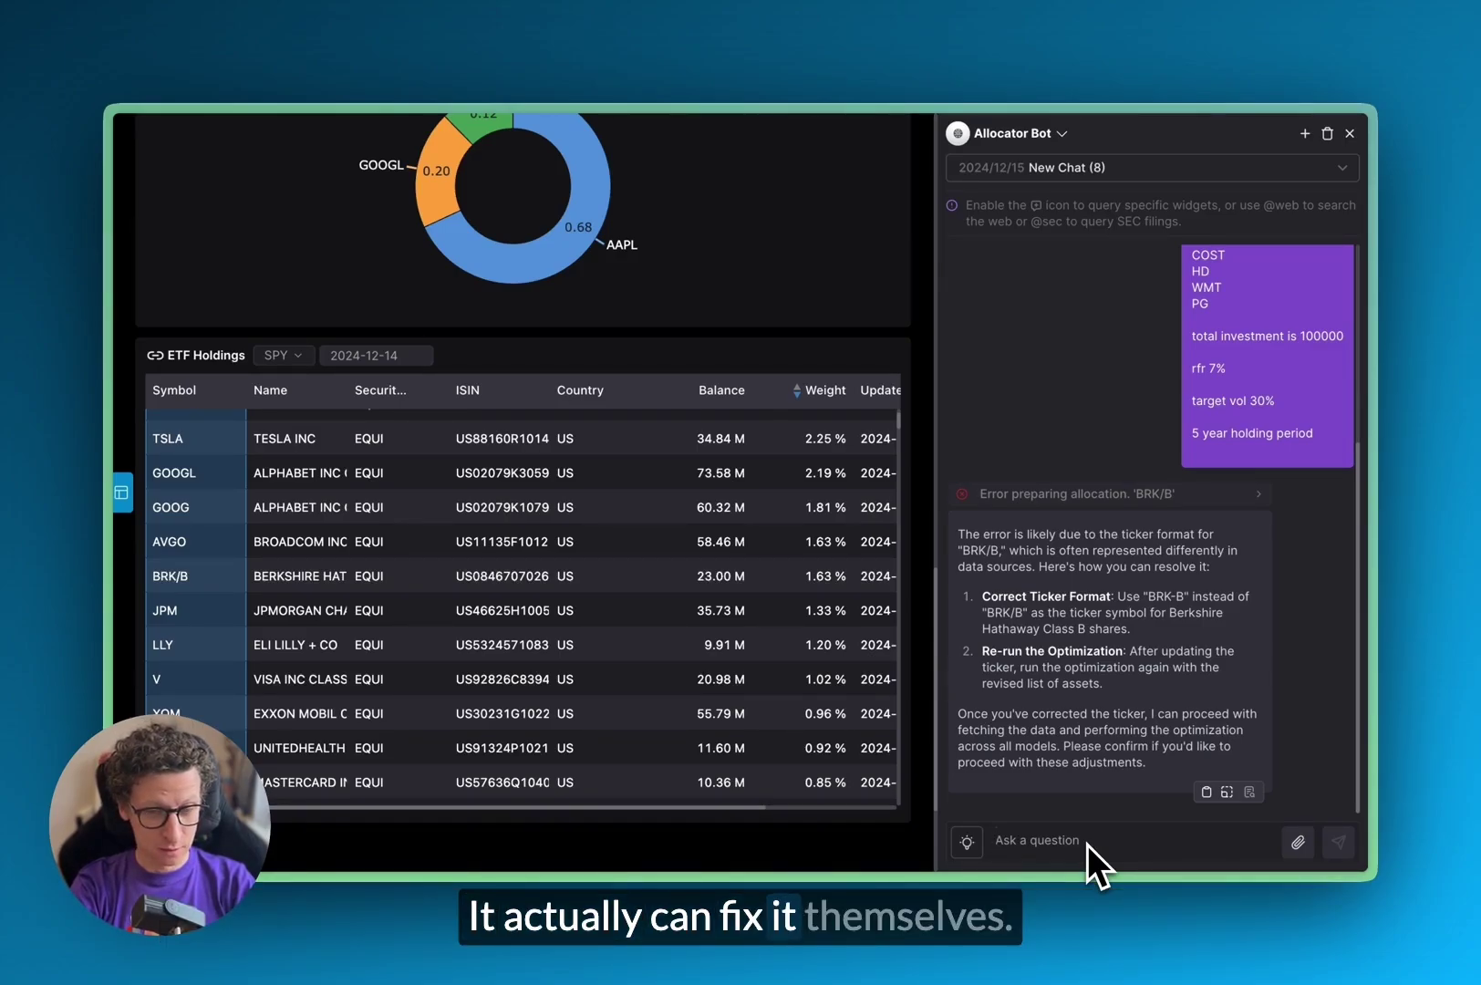
- Reply 'do it' so Allocator Bot reruns with BRK-B, then find allocation ID ai7e
type("do it")
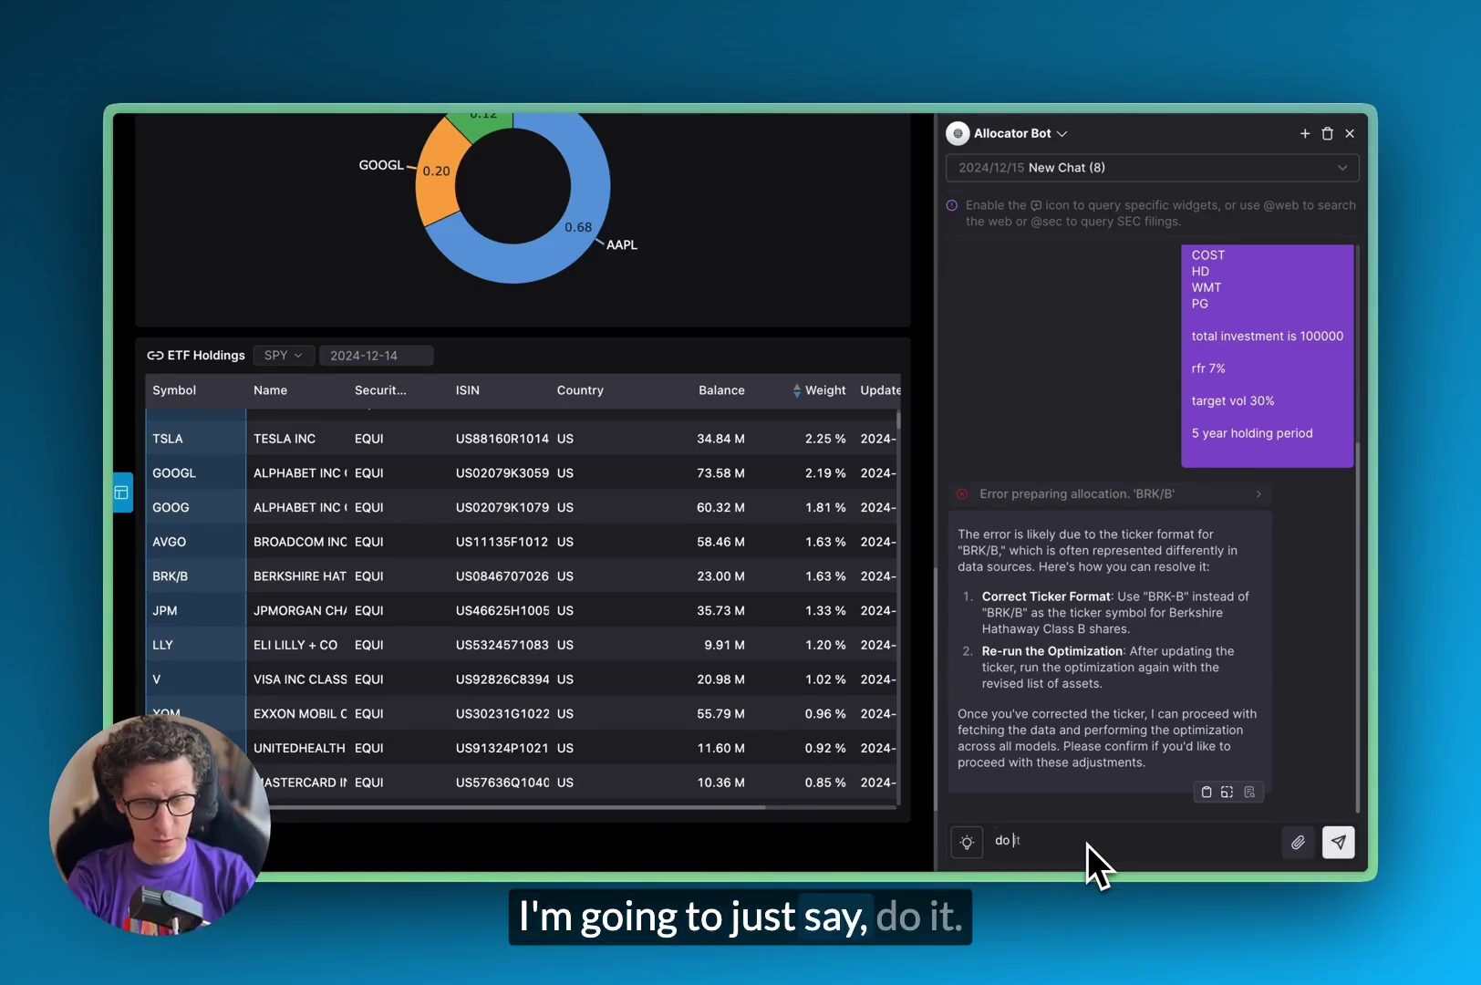
key("Tab")
key("Return")
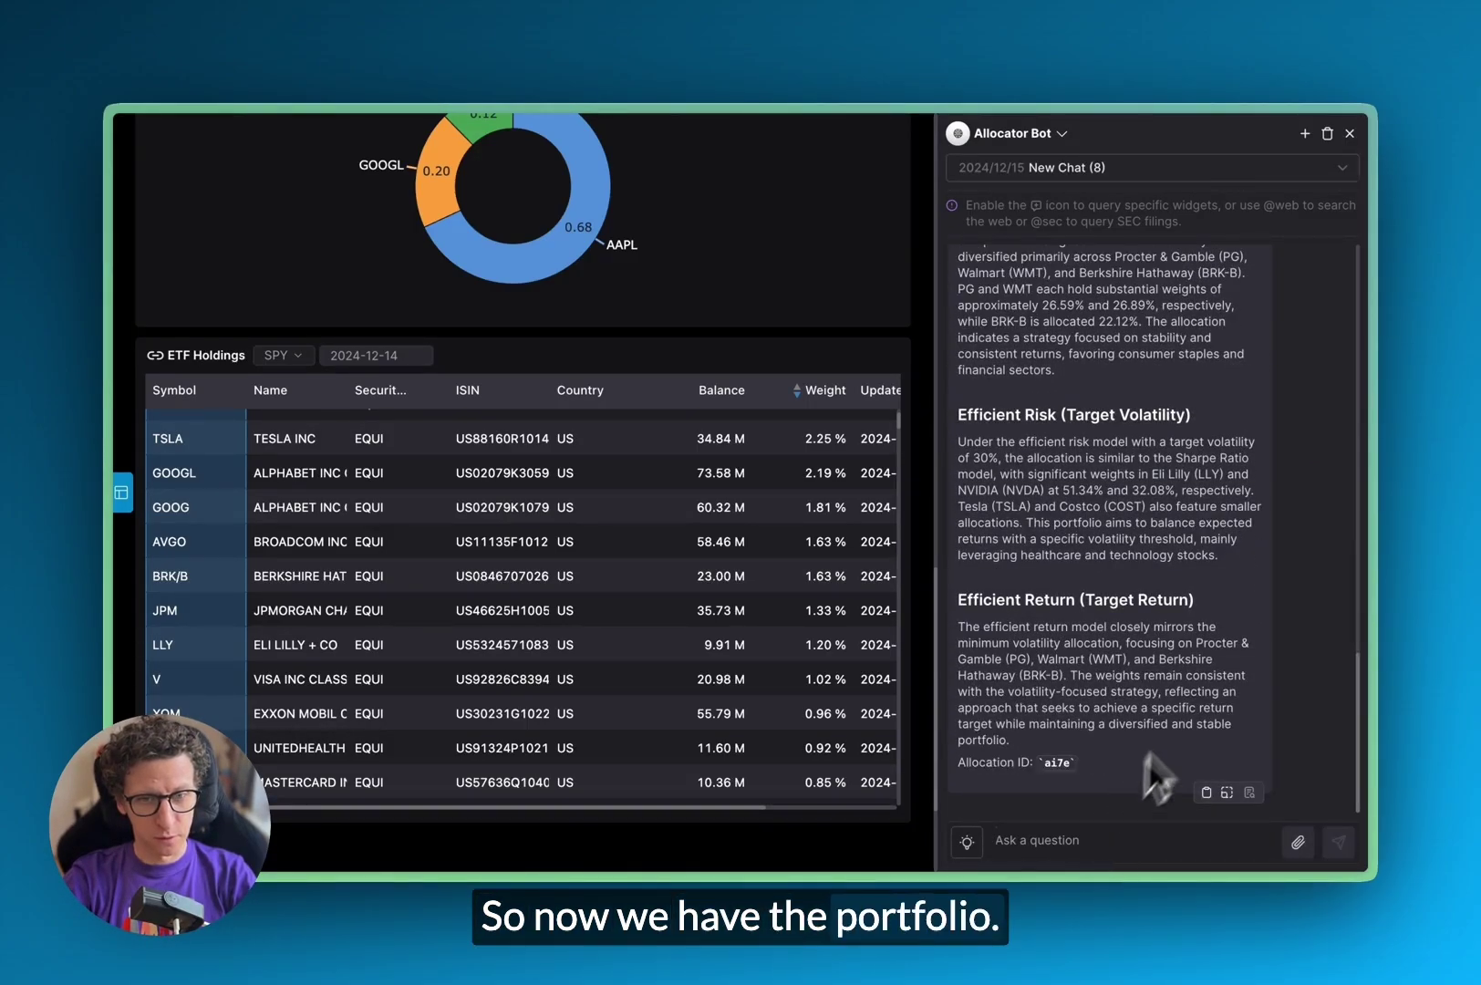
scroll(922, 656, "up", 3)
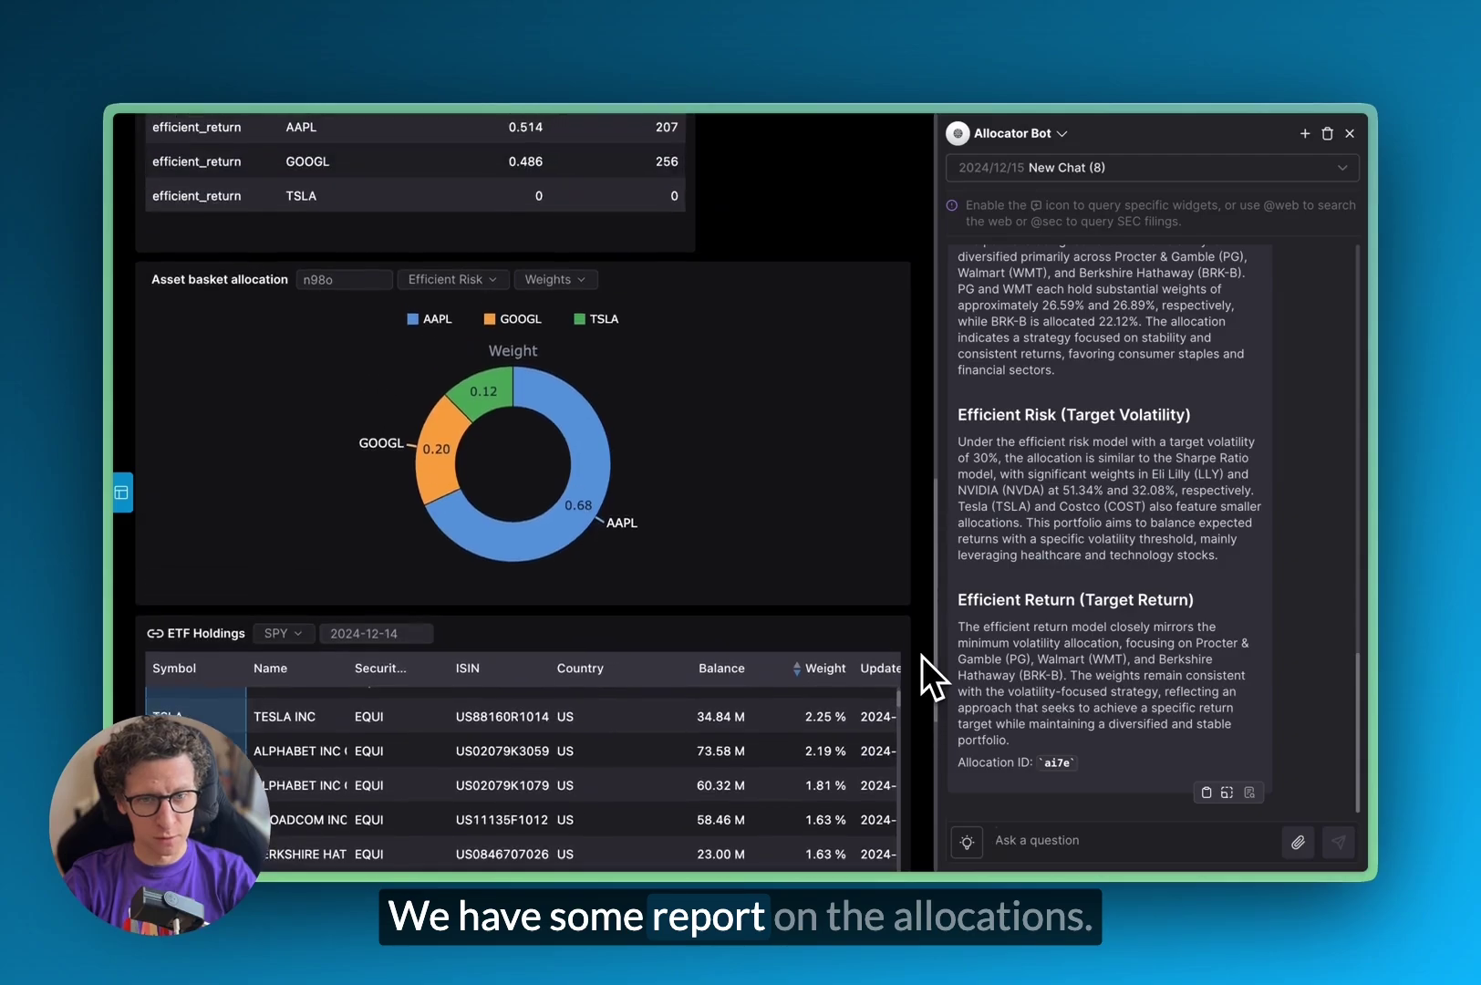
scroll(1159, 660, "up", 2)
scroll(1169, 658, "down", 3)
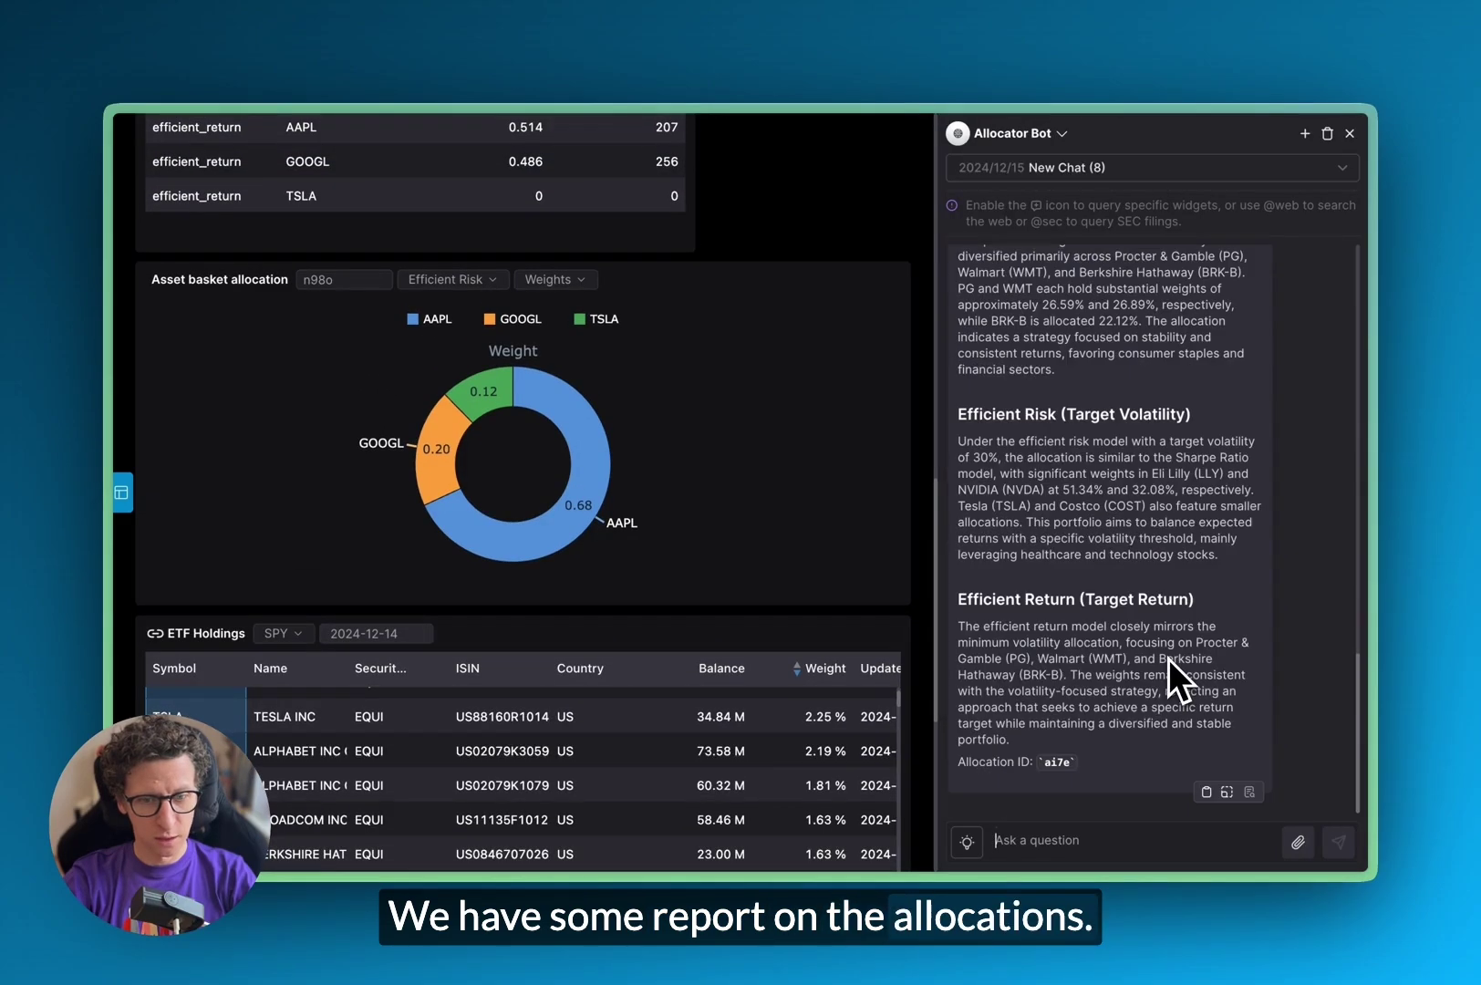
- Copy allocation ID ai7e from the chat into the Asset basket allocation ID field
double_click(1060, 762)
key("ctrl+c")
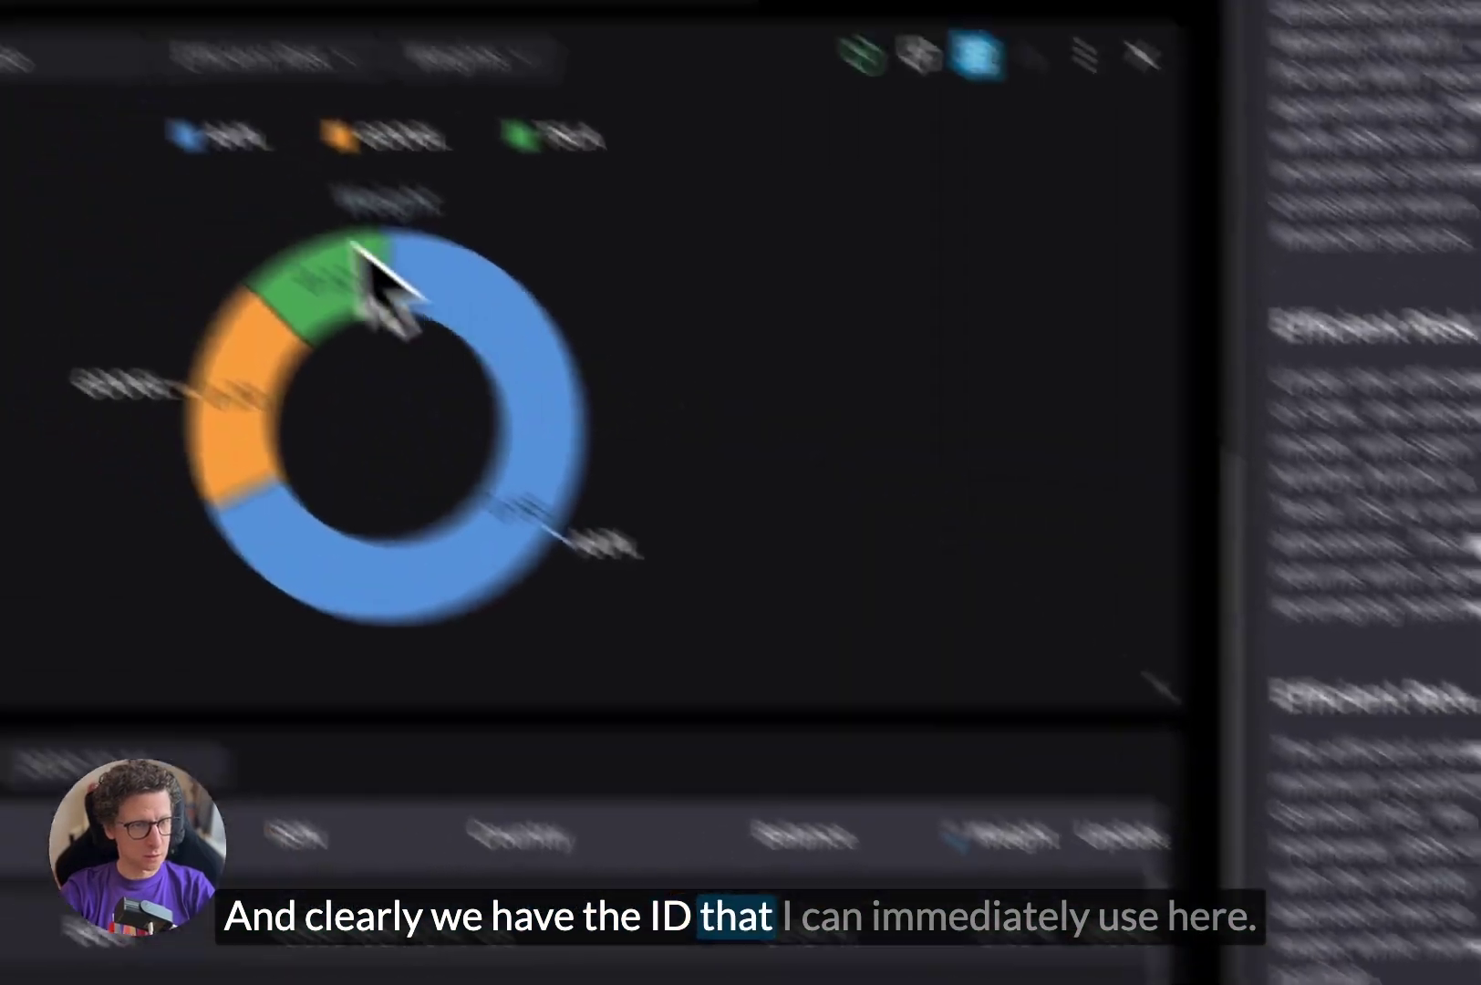
left_click(417, 231)
key("ctrl+v")
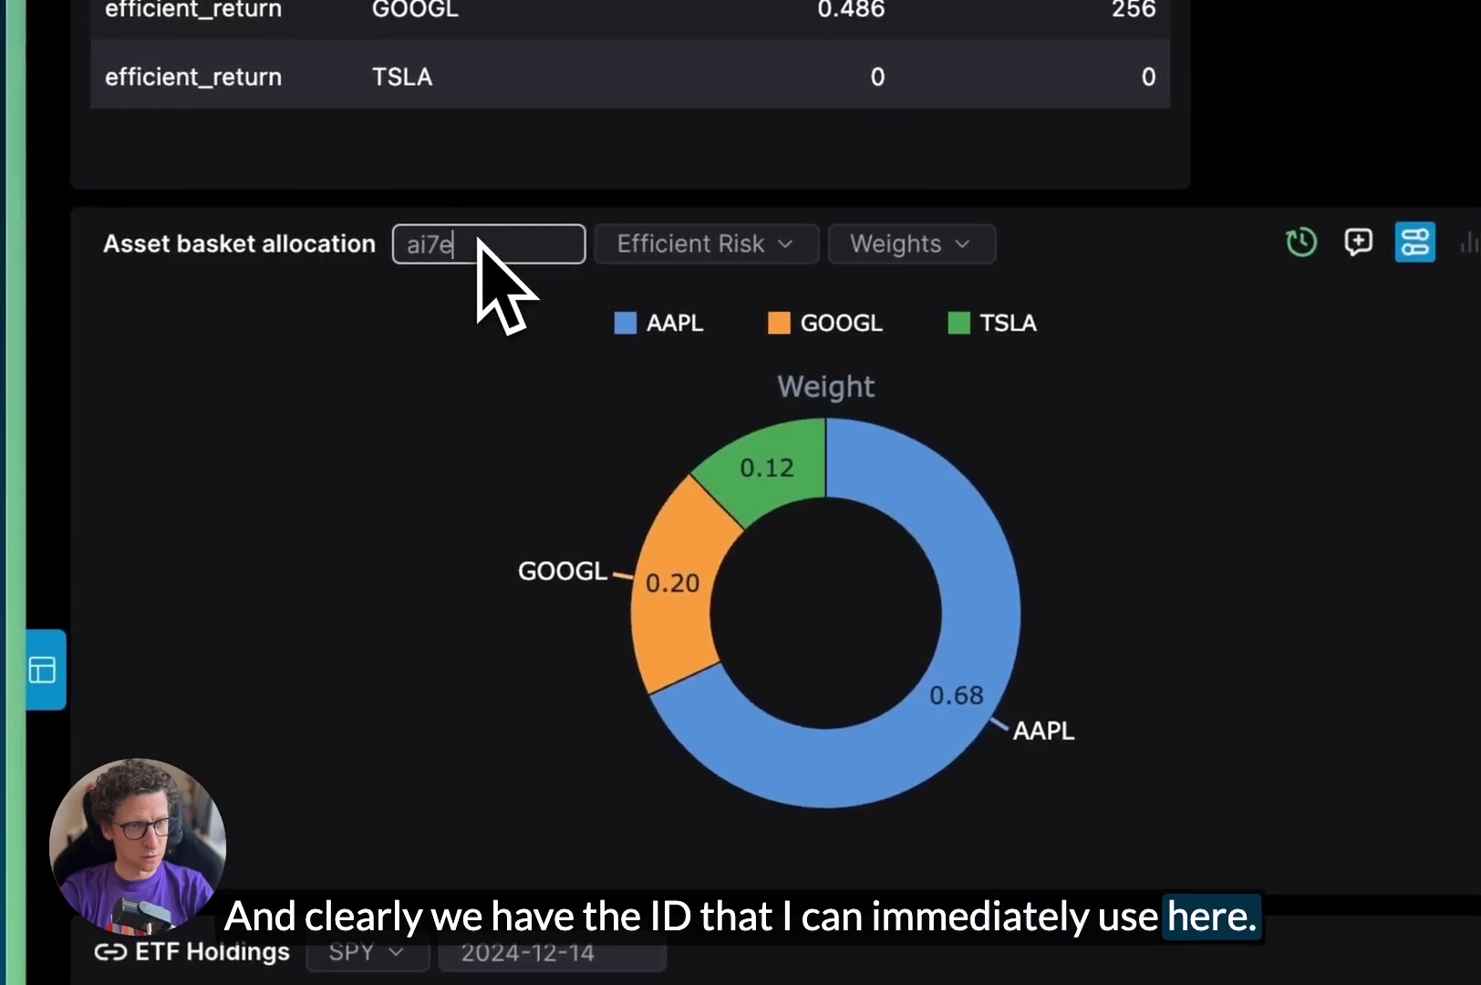
- Switch the donut chart through Min Volatility, Max Sharpe, then Efficient Return models
left_click(729, 247)
left_click(741, 372)
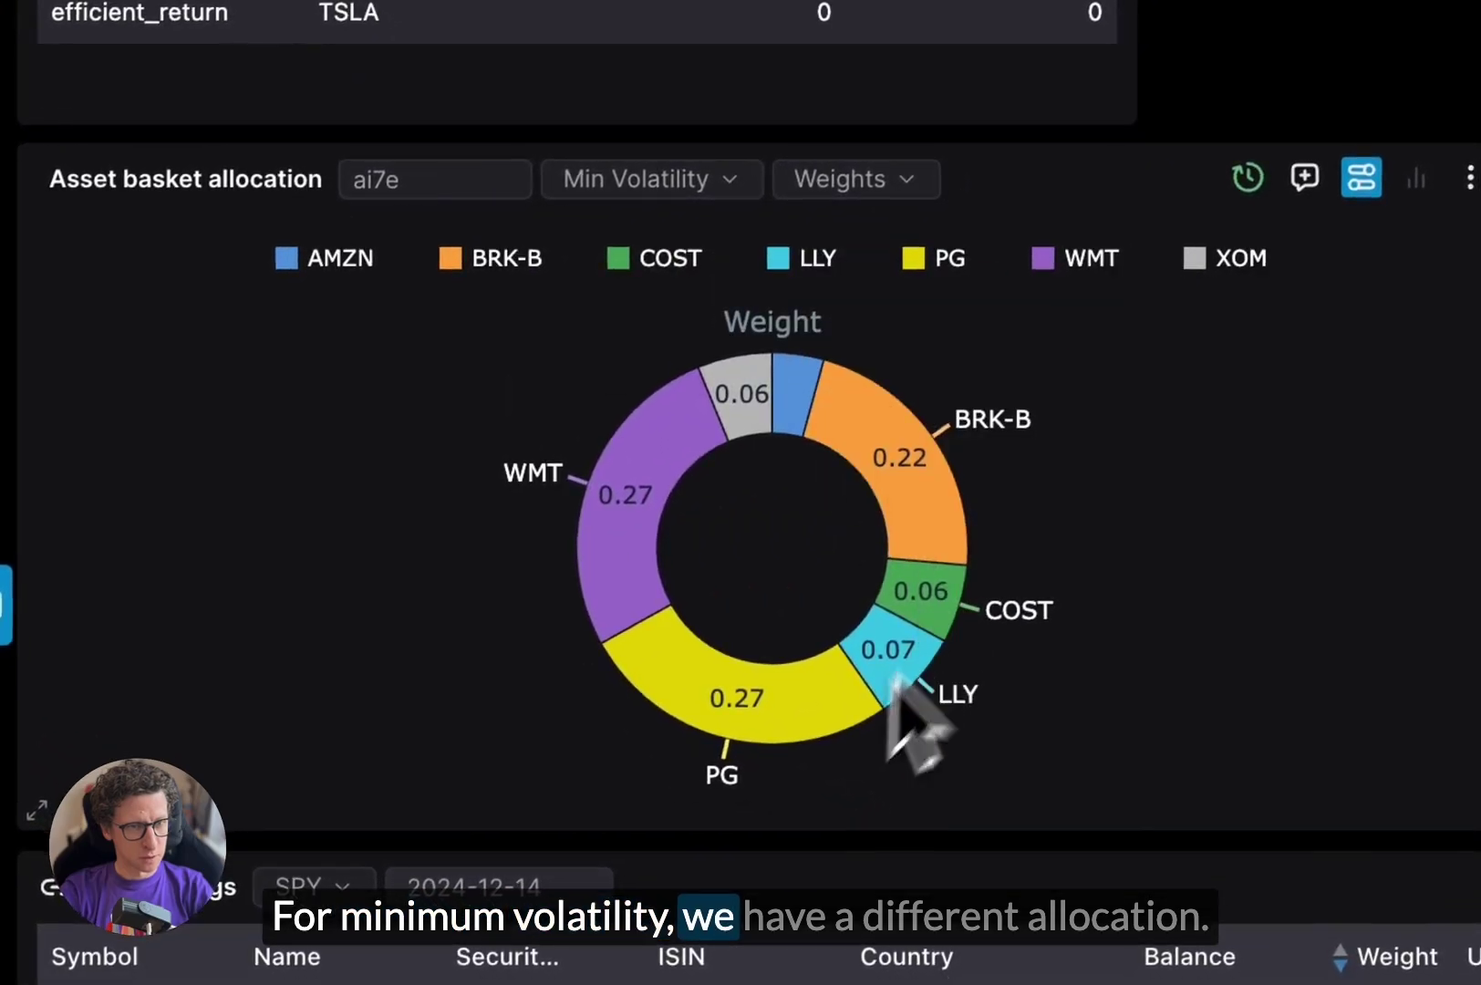
left_click(651, 179)
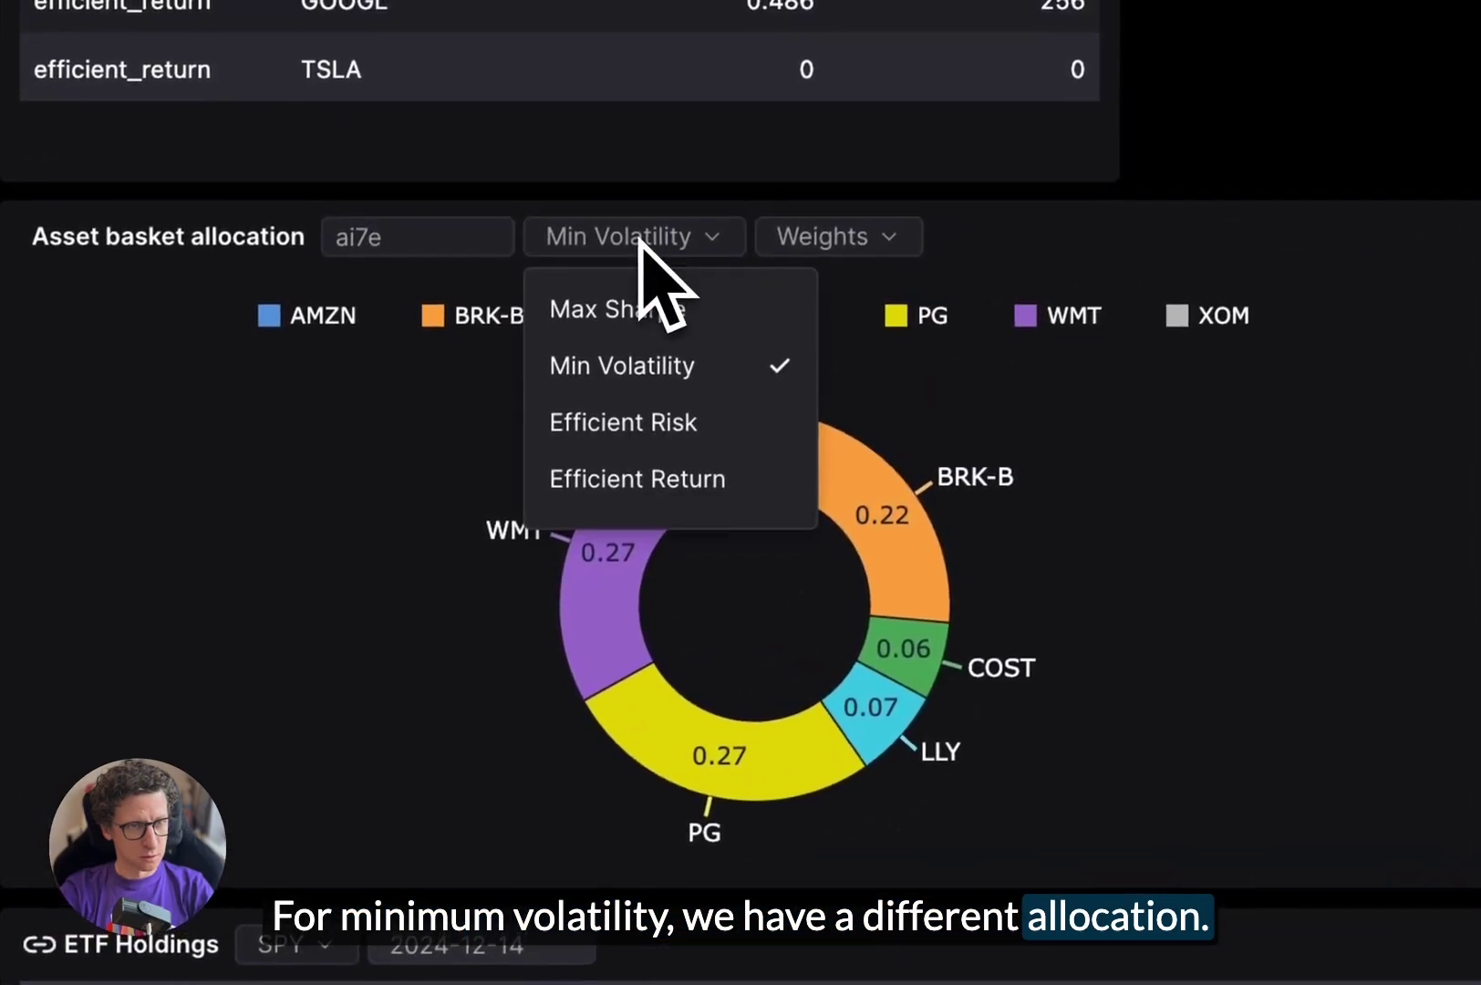
left_click(660, 253)
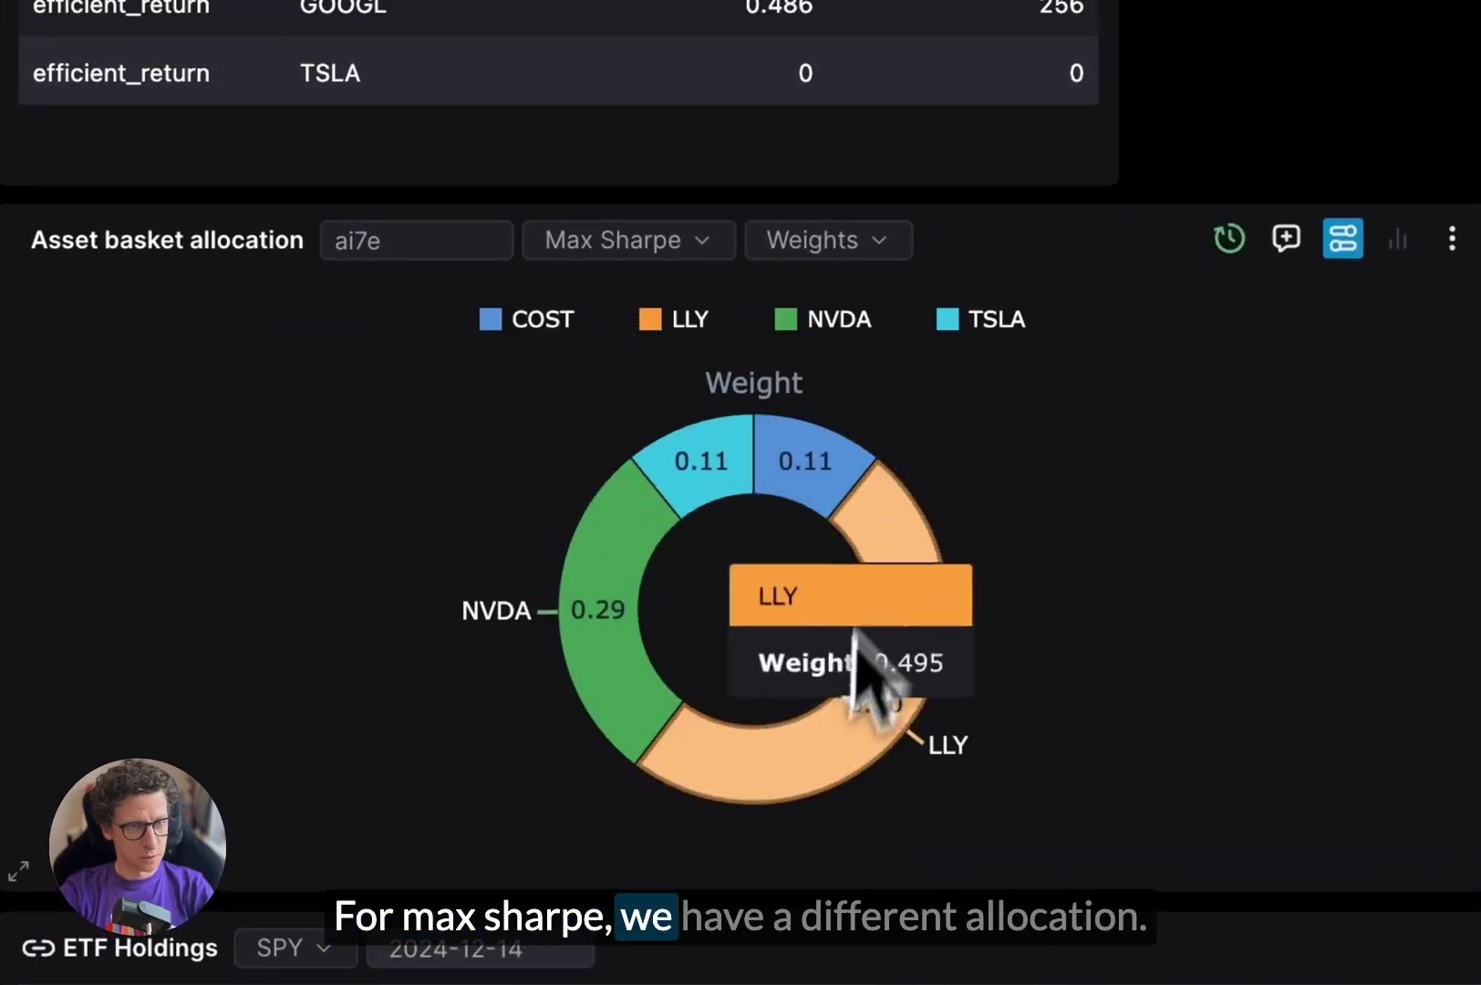
left_click(657, 241)
left_click(500, 486)
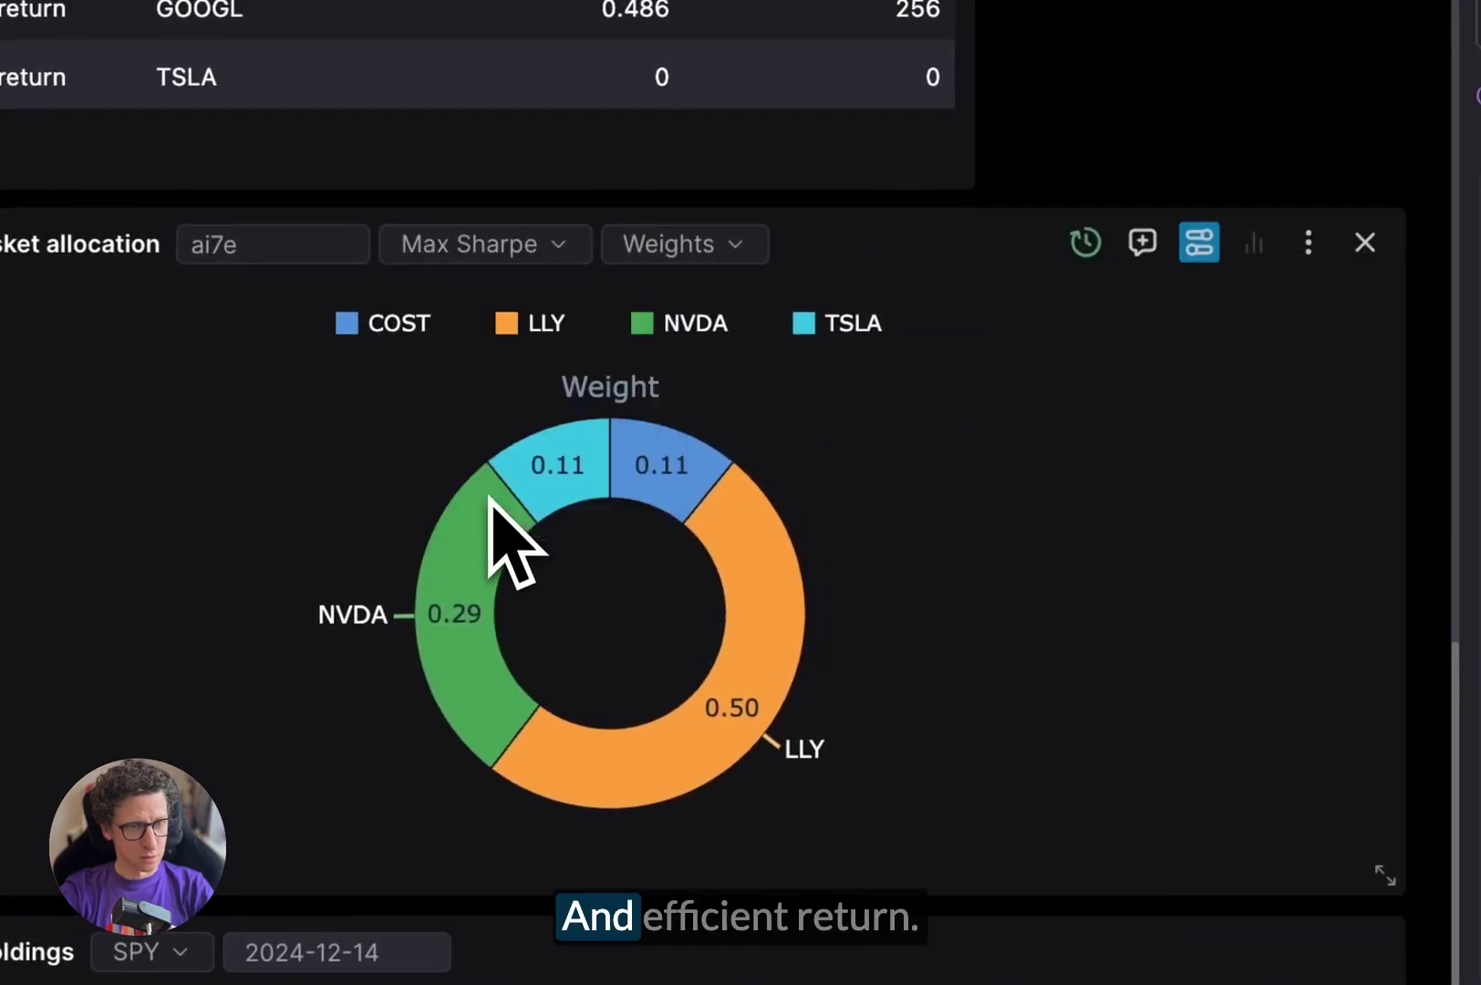